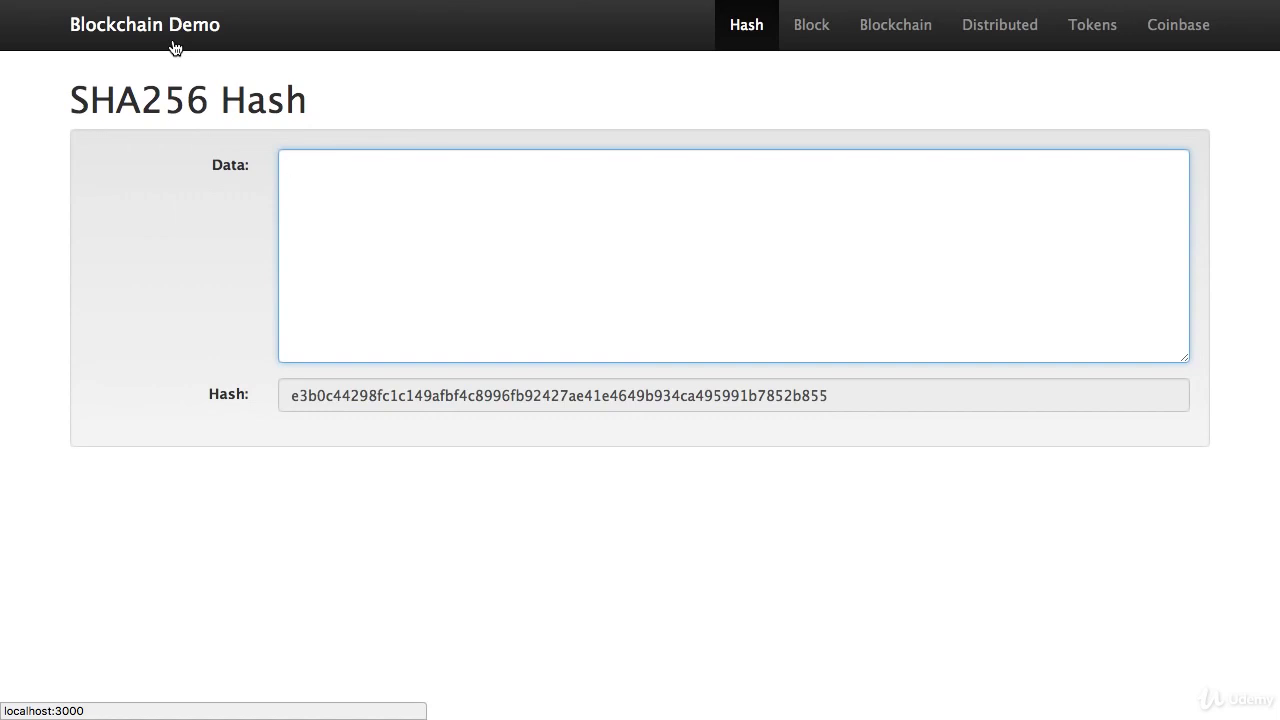
left_click_drag(70, 100, 307, 110)
left_click(374, 105)
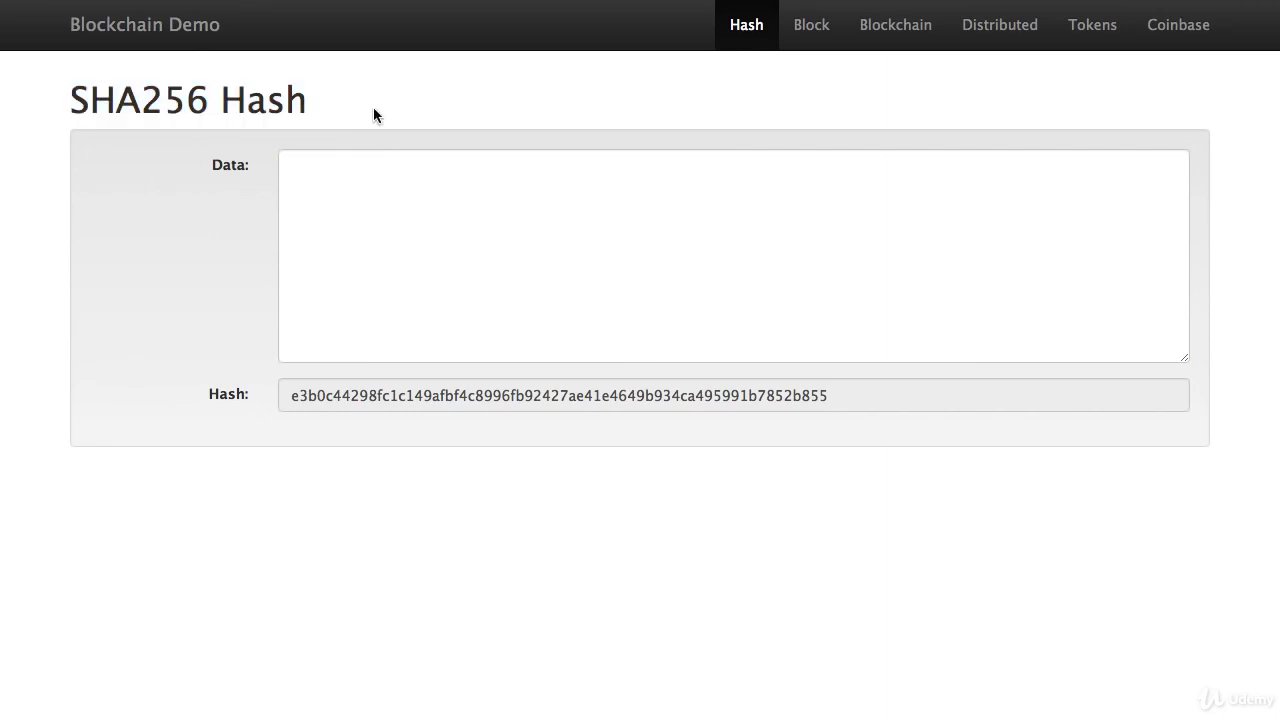
left_click_drag(249, 277, 741, 417)
left_click_drag(535, 396, 307, 408)
left_click_drag(395, 403, 457, 261)
Enter a first name followed by "adfsdf" as the data to hash, and erase it all
left_click(370, 218)
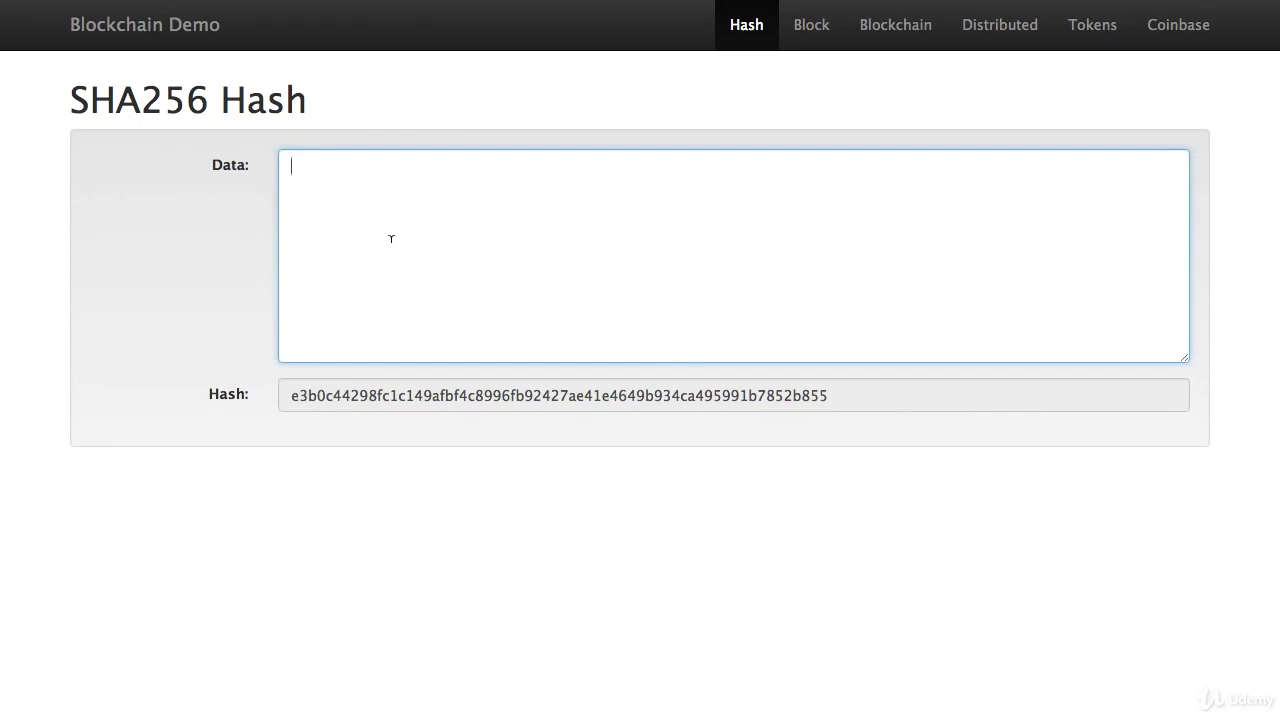
type("anders")
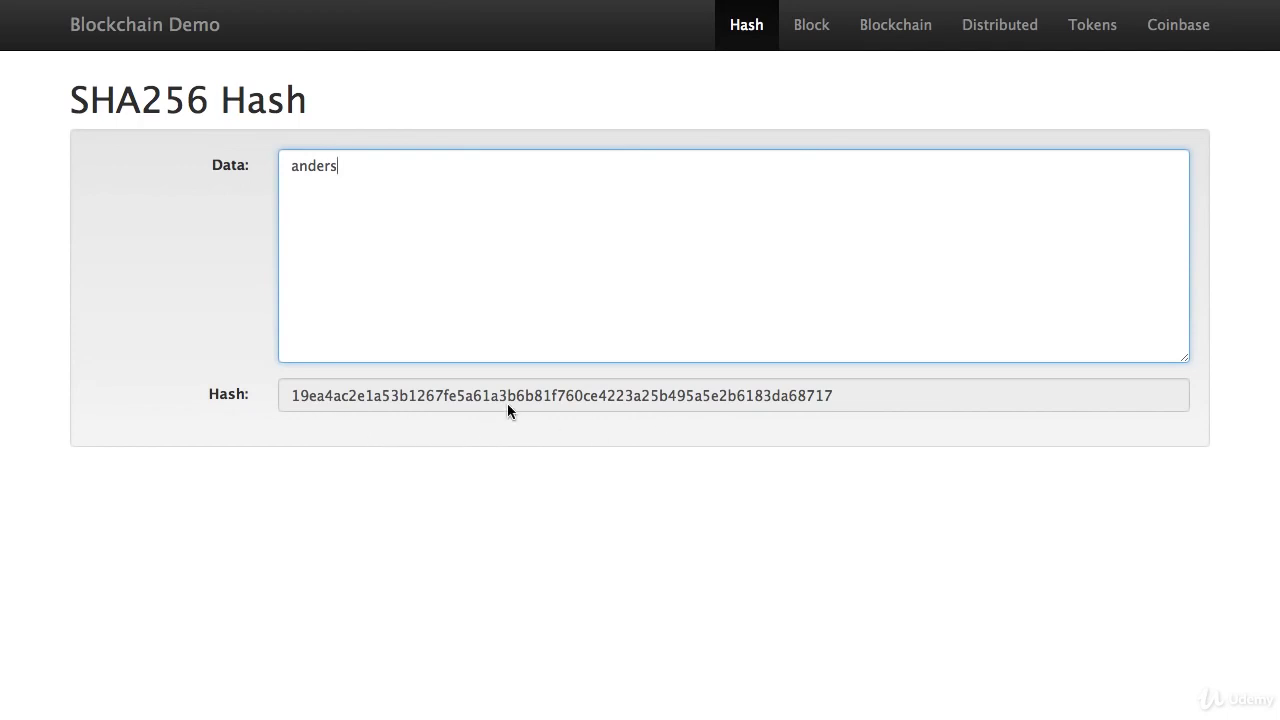
type("adfsdf")
key("BackSpace")
key("BackSpace")
key("BackSpace")
key("BackSpace")
key("BackSpace")
key("BackSpace")
key("BackSpace")
key("BackSpace")
key("BackSpace")
key("BackSpace")
key("BackSpace")
Enter the same first name again as the data to hash, and erase it
type("anders")
key("BackSpace")
key("BackSpace")
key("BackSpace")
key("BackSpace")
key("BackSpace")
key("BackSpace")
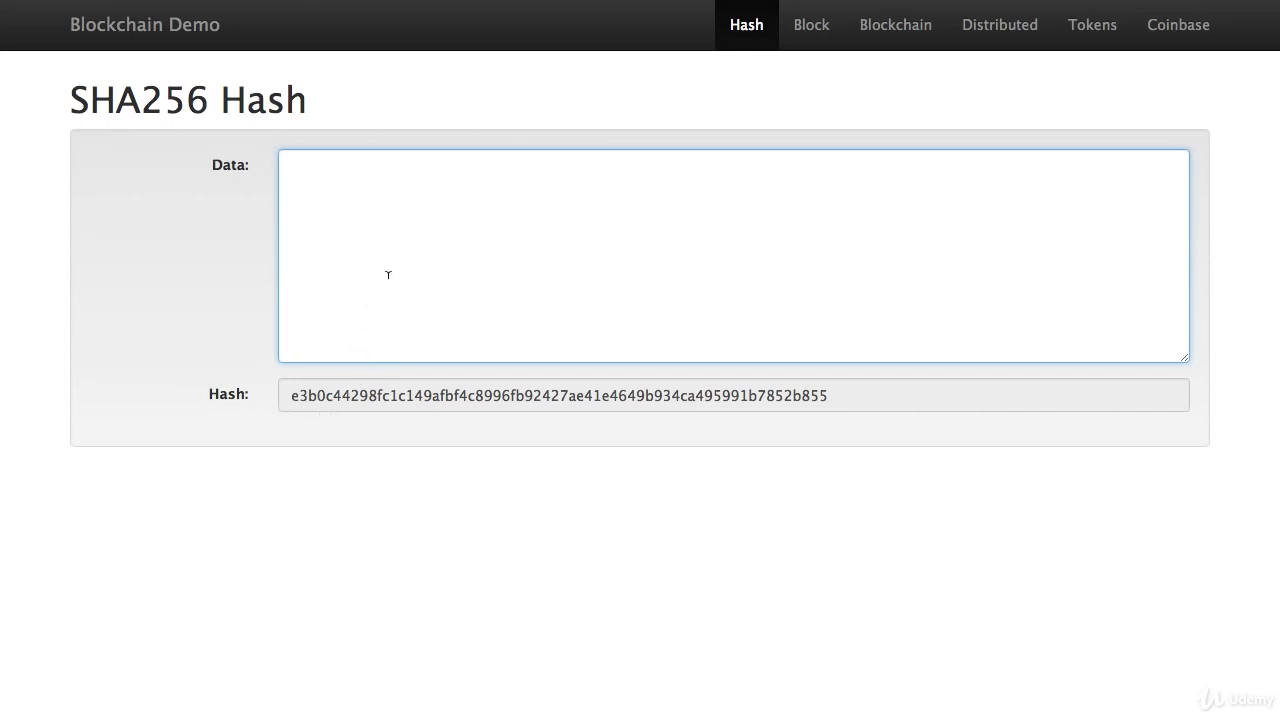
Fill the hash data with many short lines of arbitrary letters, starting with "oihs" and "sdc" and ending with "evev"
type("oihs sdc s")
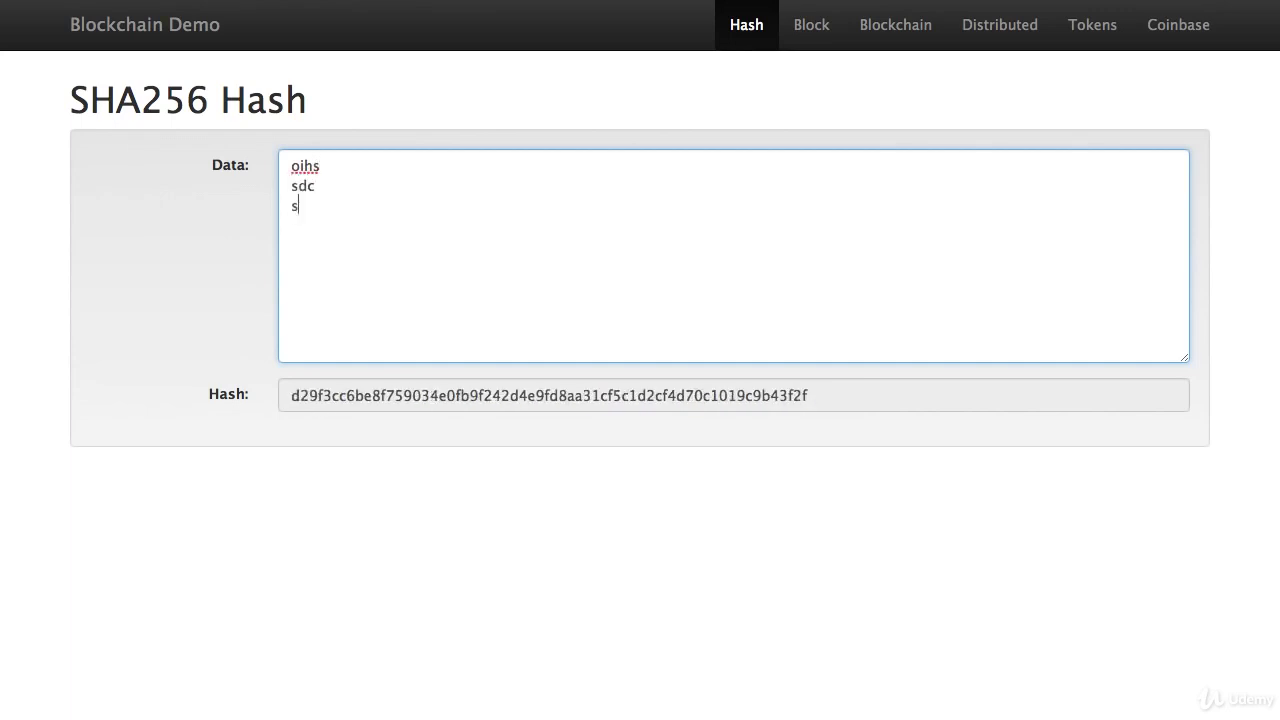
type("dc e ev ev e er")
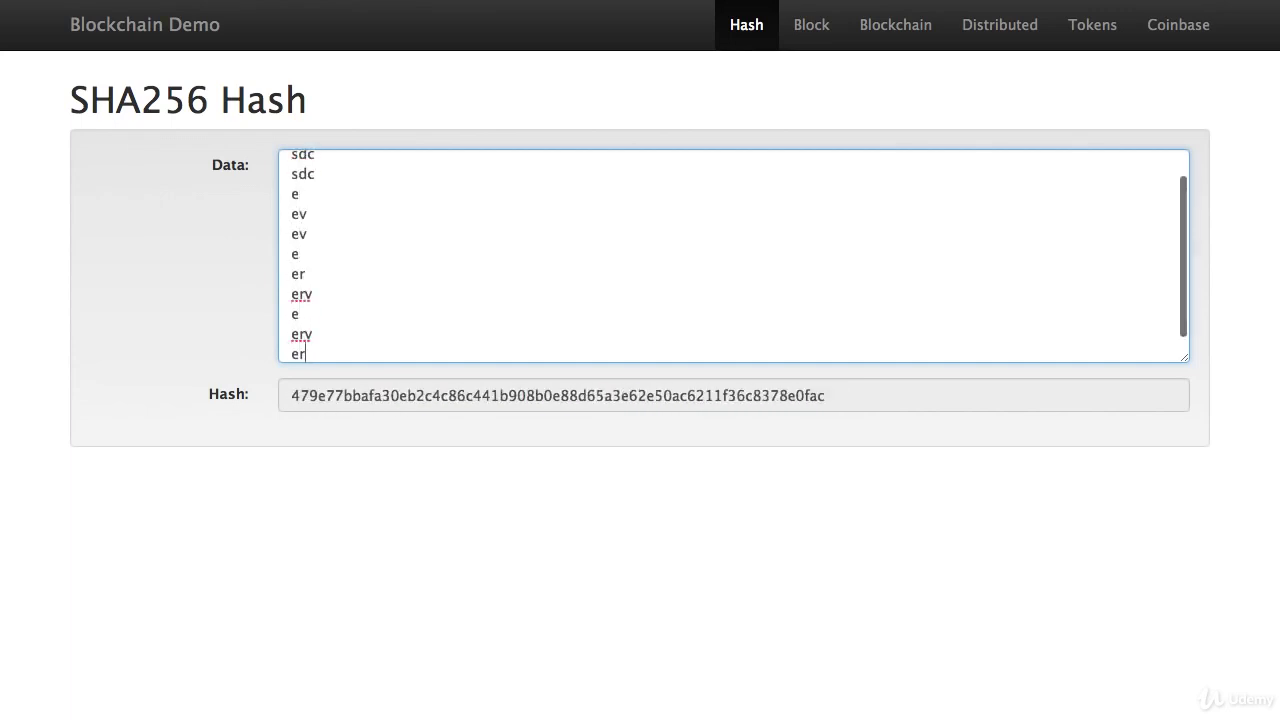
type(" erv")
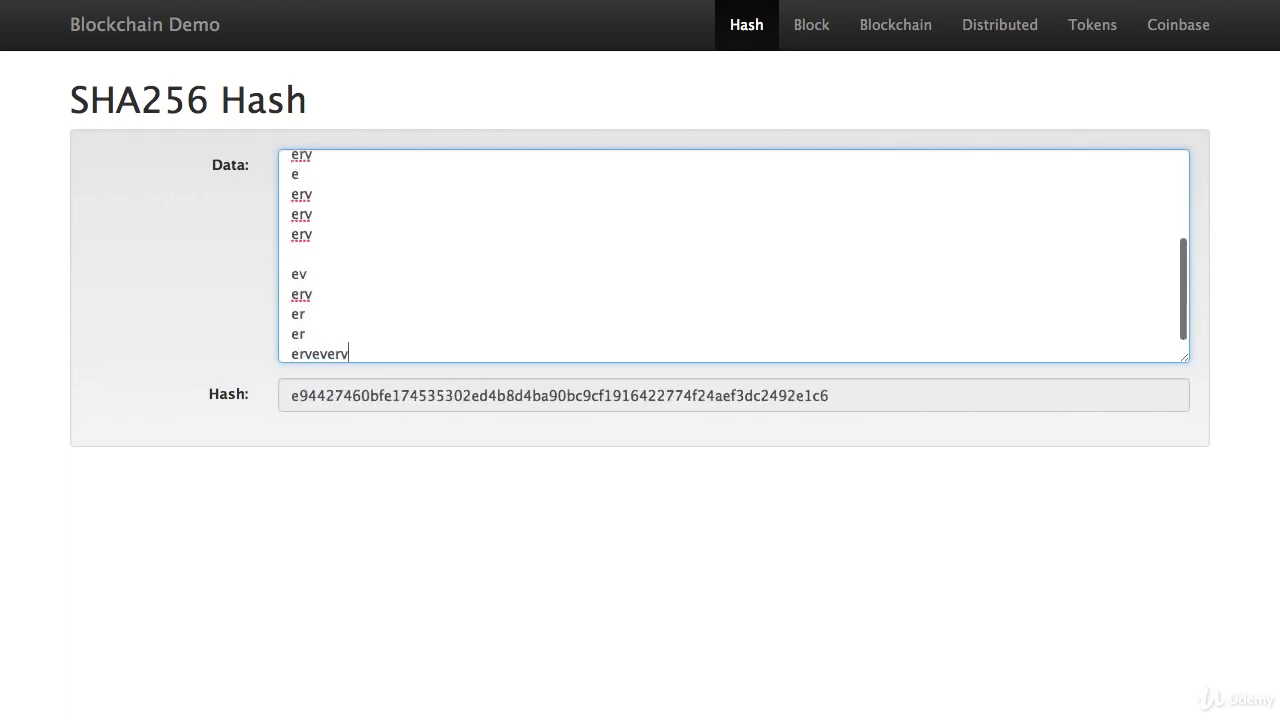
type(" e erv erv erv  ev erv er er erveververv  ev er rv ev evev")
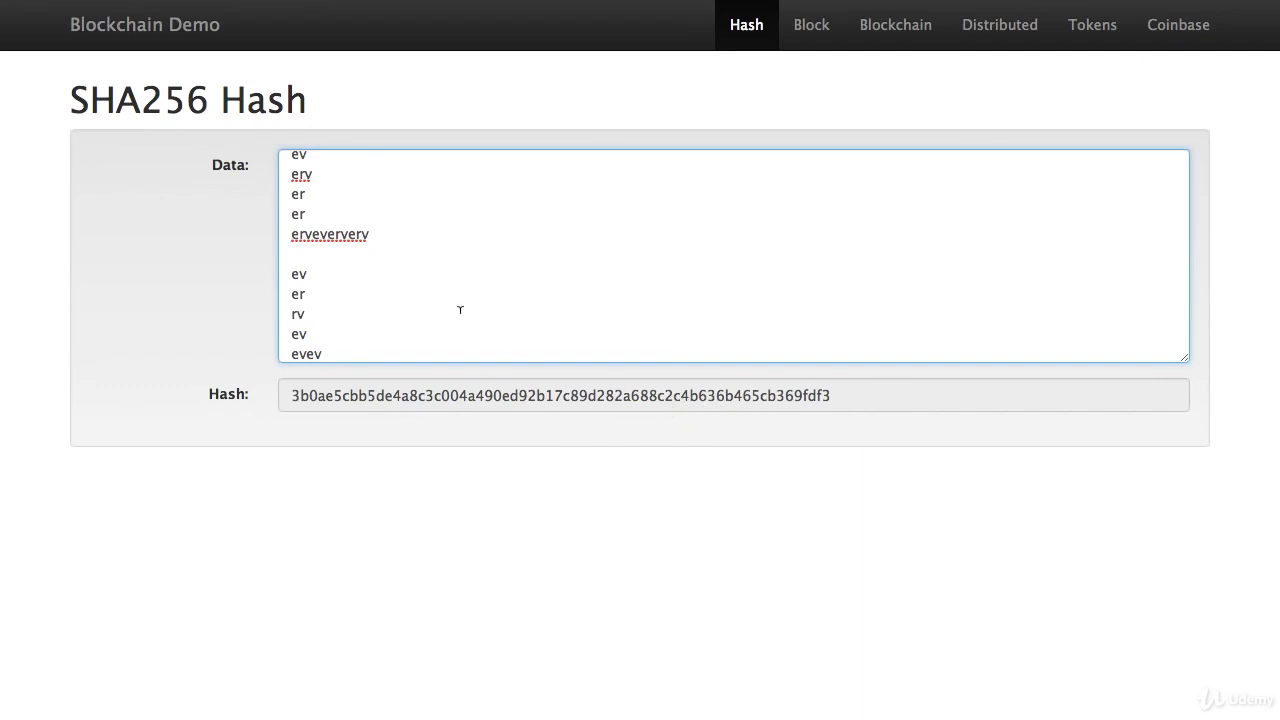
Delete the three short lines "er", "rv" and "ev" just above the final "evev" line of the data
key("BackSpace")
key("BackSpace")
key("BackSpace")
key("BackSpace")
key("BackSpace")
key("BackSpace")
key("BackSpace")
key("BackSpace")
key("BackSpace")
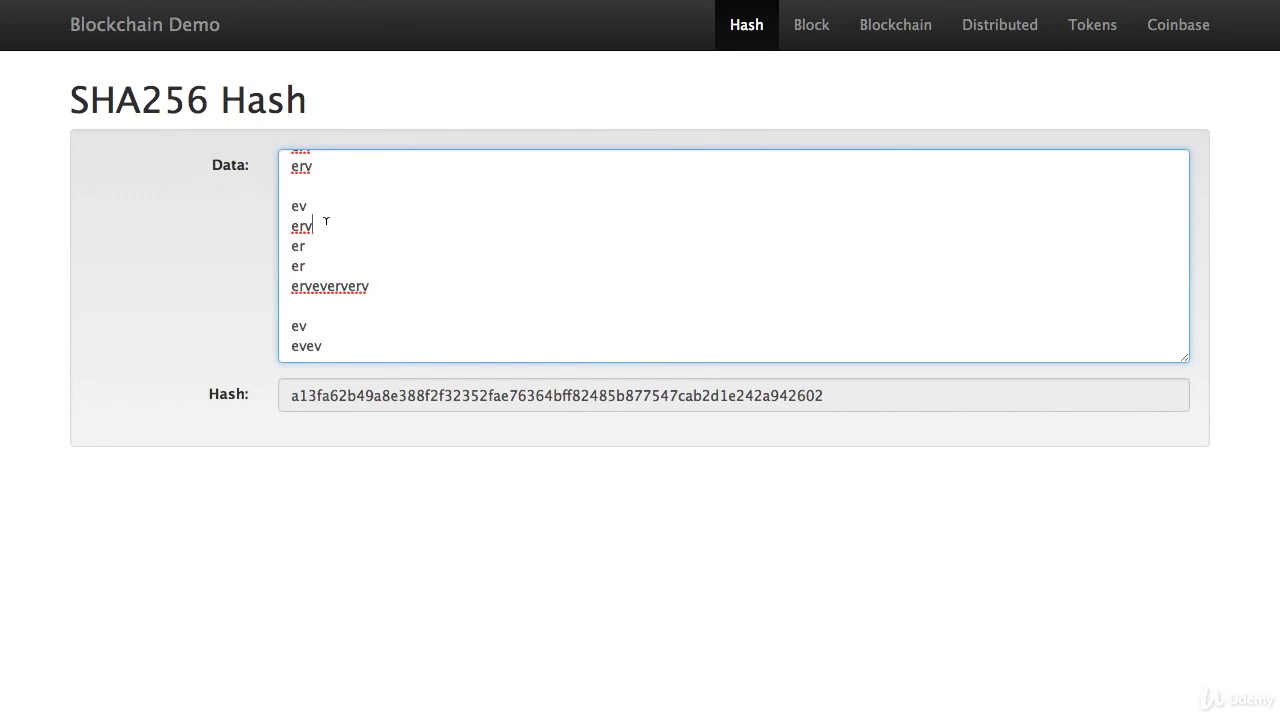
Clear all remaining text from the hash data
left_click(384, 344)
key("super+a")
key("BackSpace")
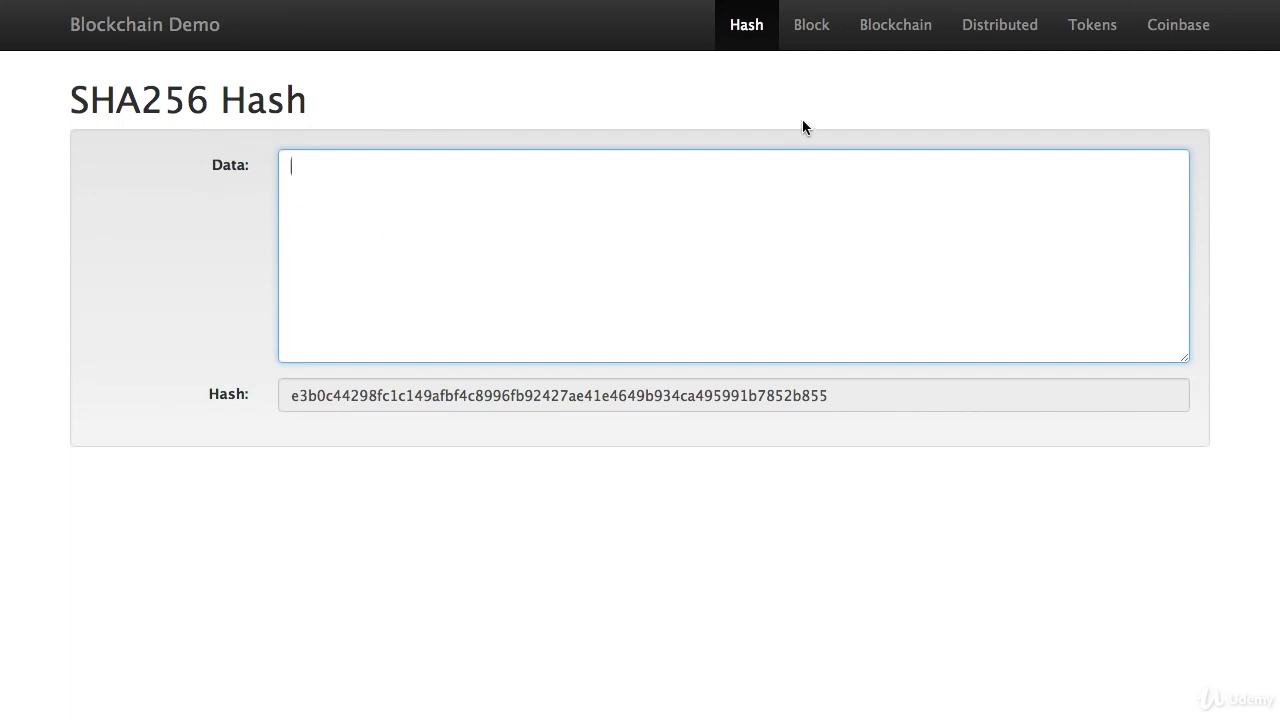
Open the Block page, check block 1's number and nonce, and enter "hi" as its data
left_click(810, 26)
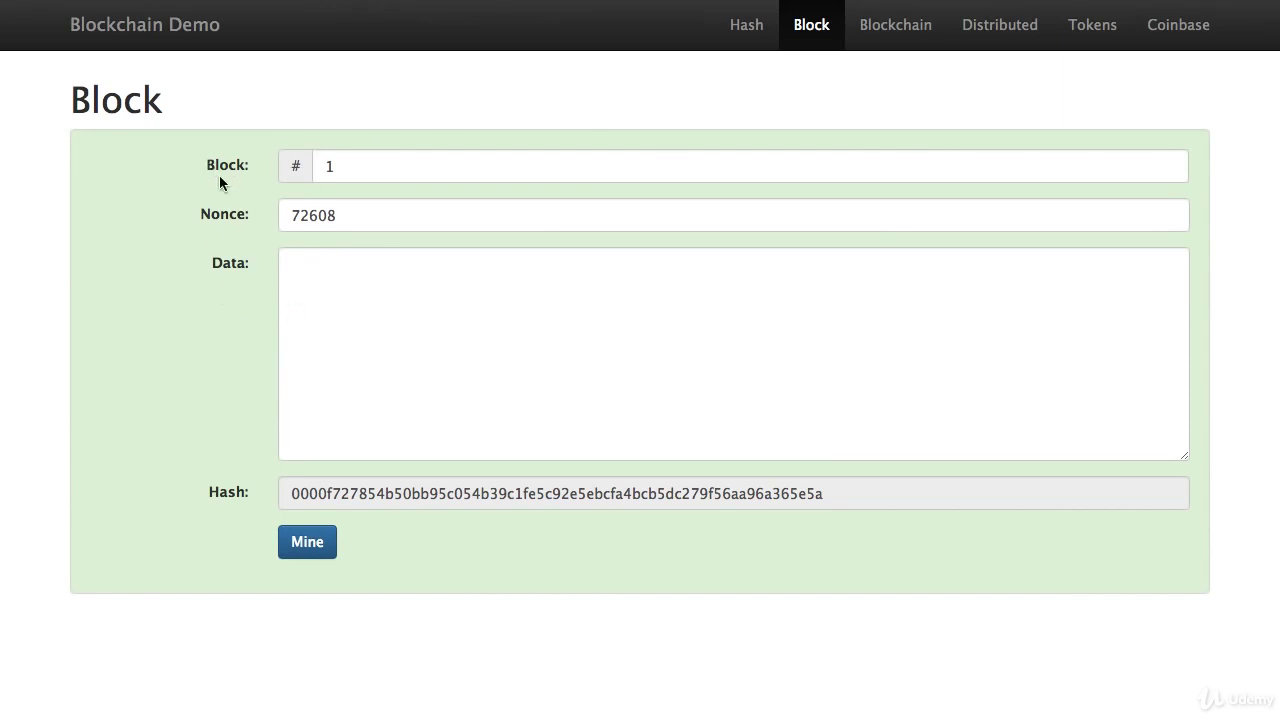
left_click(355, 165)
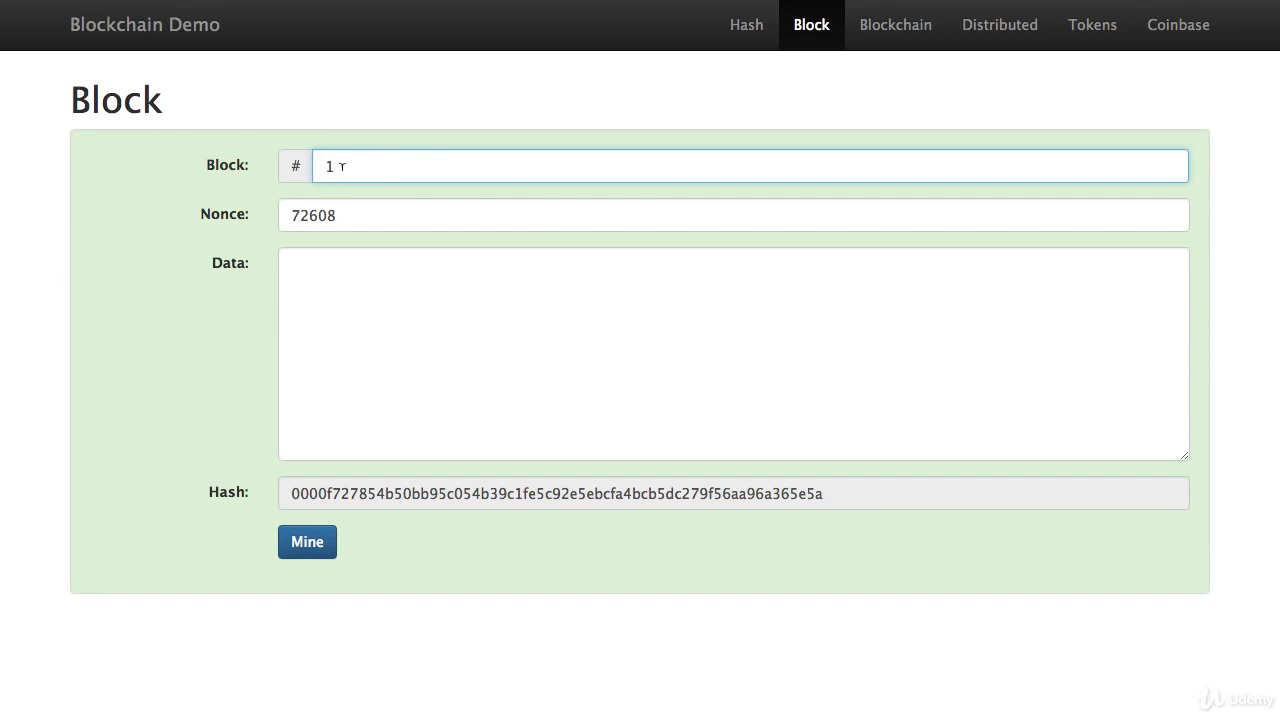
double_click(317, 222)
left_click(386, 214)
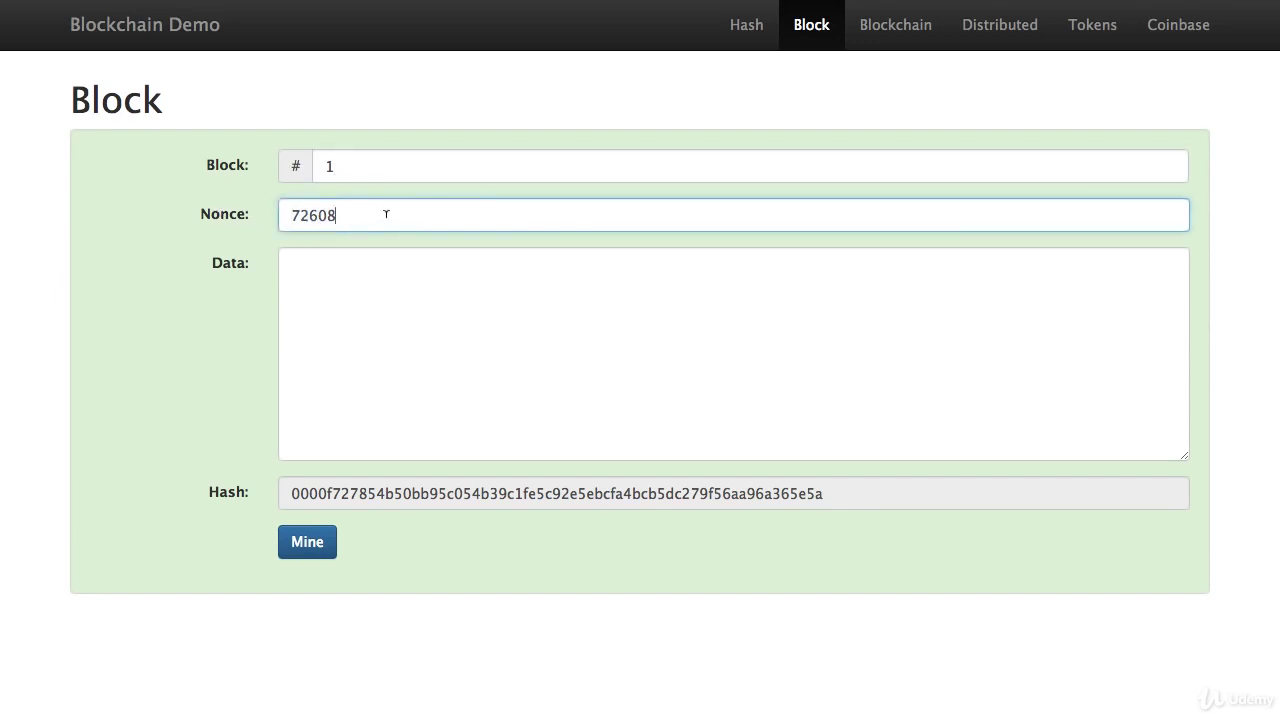
left_click(330, 287)
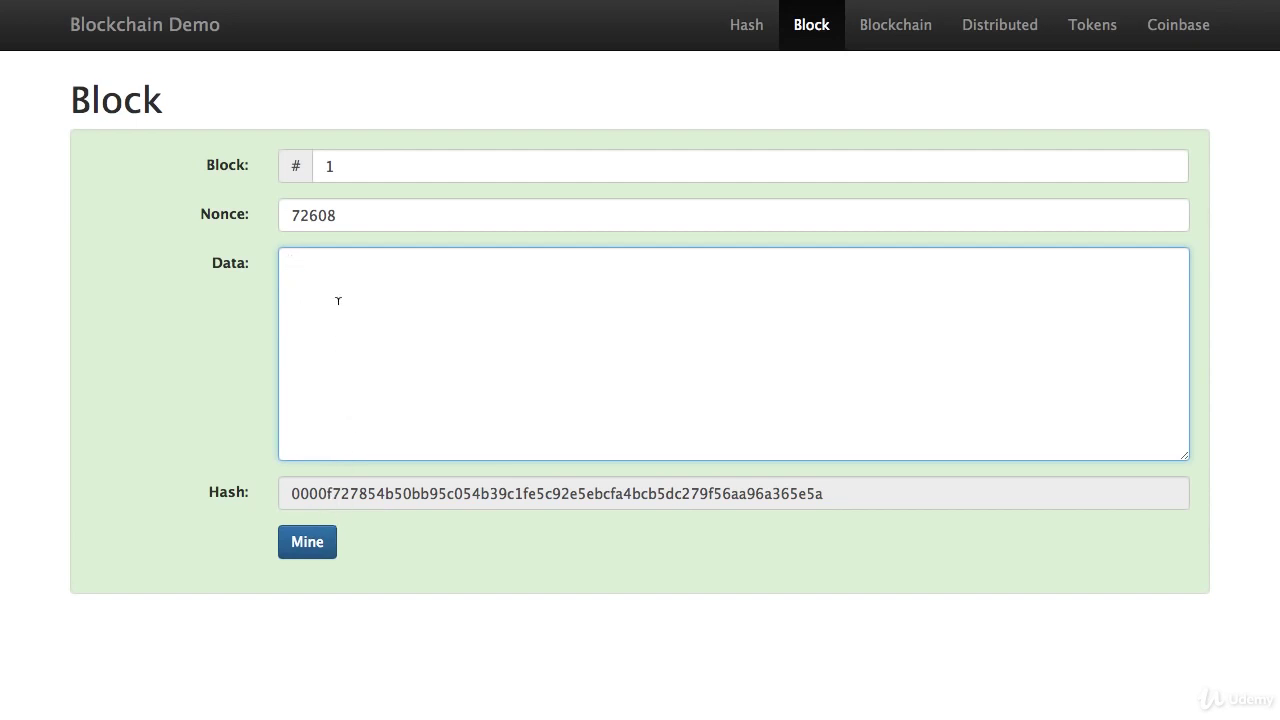
type("hi")
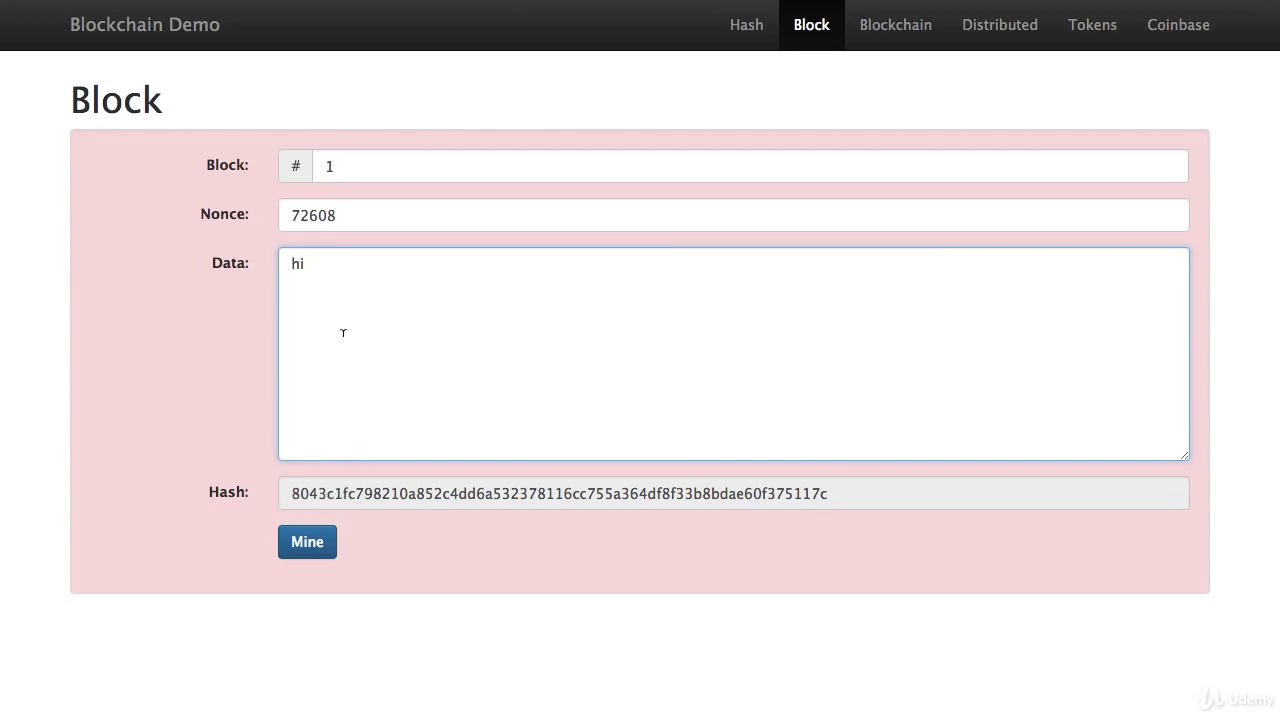
Try low nonce values for the block one after another, from 1 up to 10
double_click(313, 215)
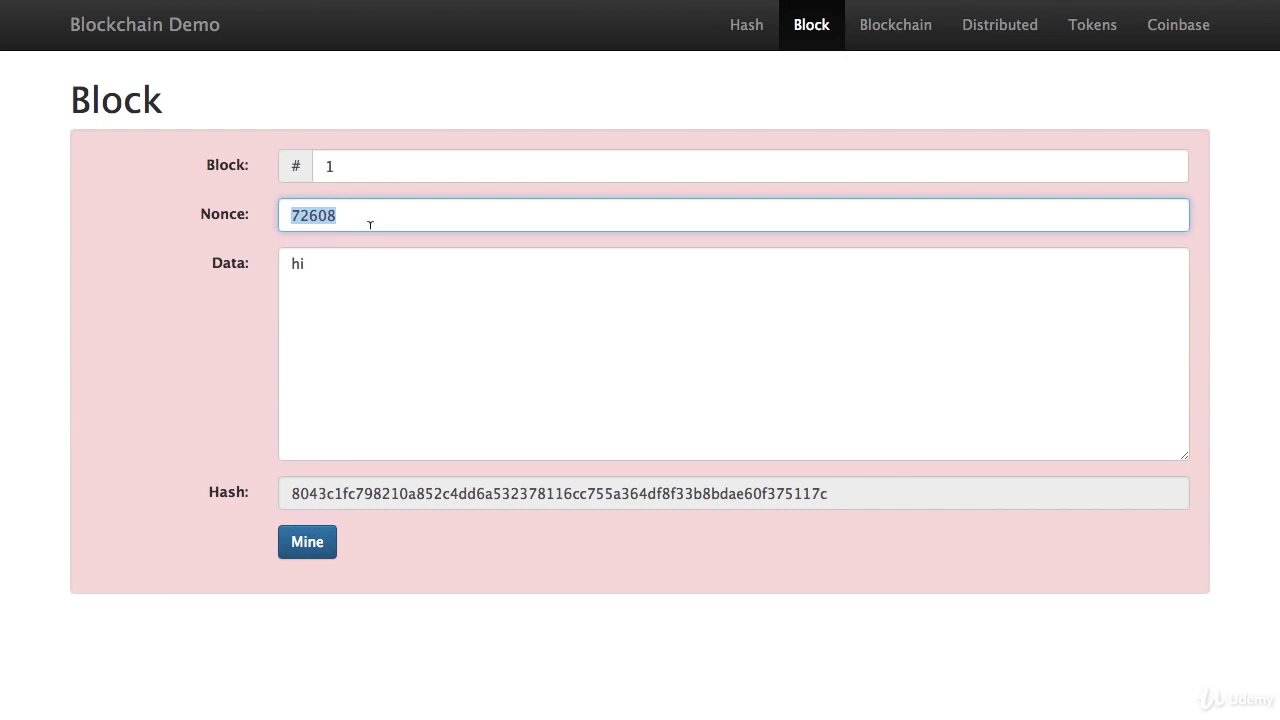
type("1")
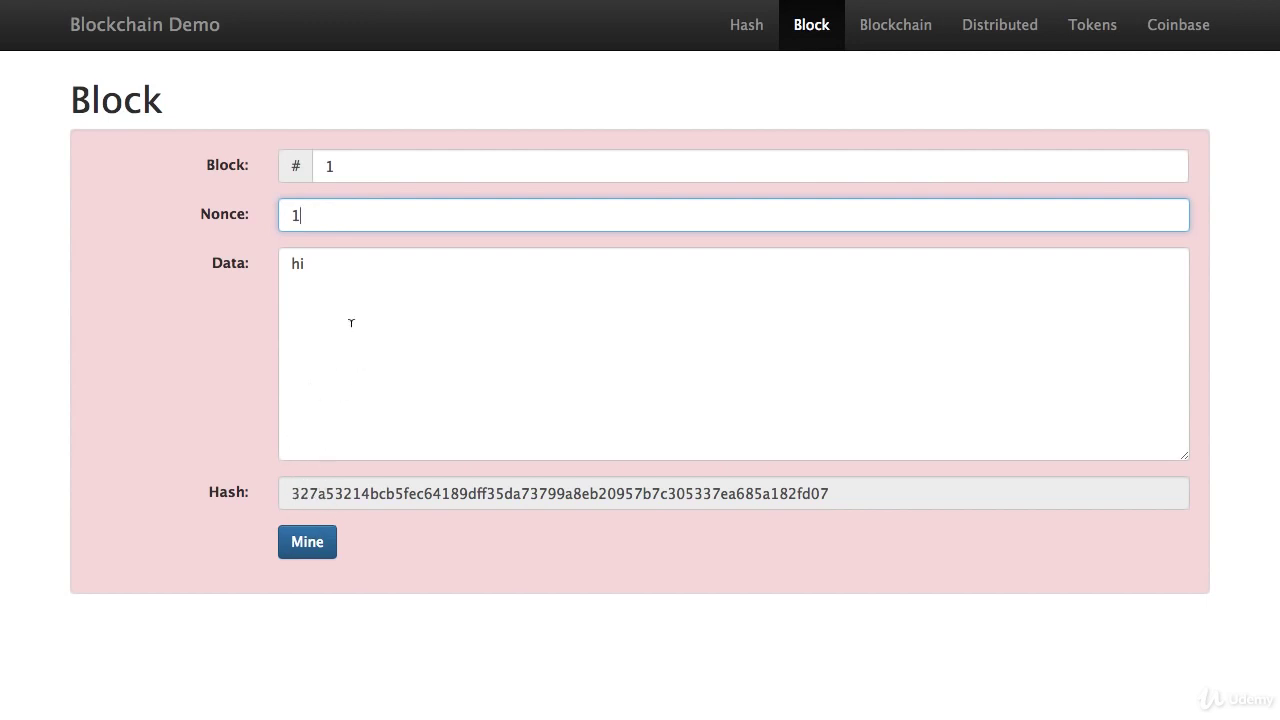
key("BackSpace")
type("2")
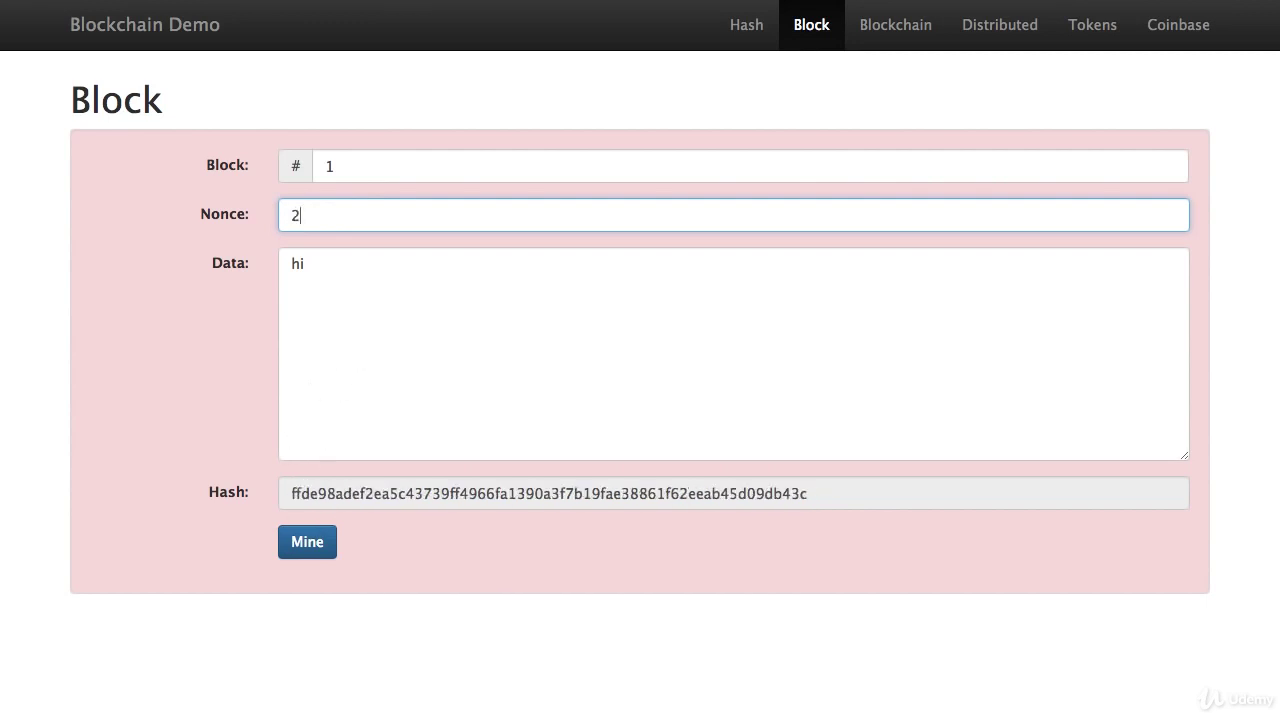
key("BackSpace")
type("3")
key("BackSpace")
type("4")
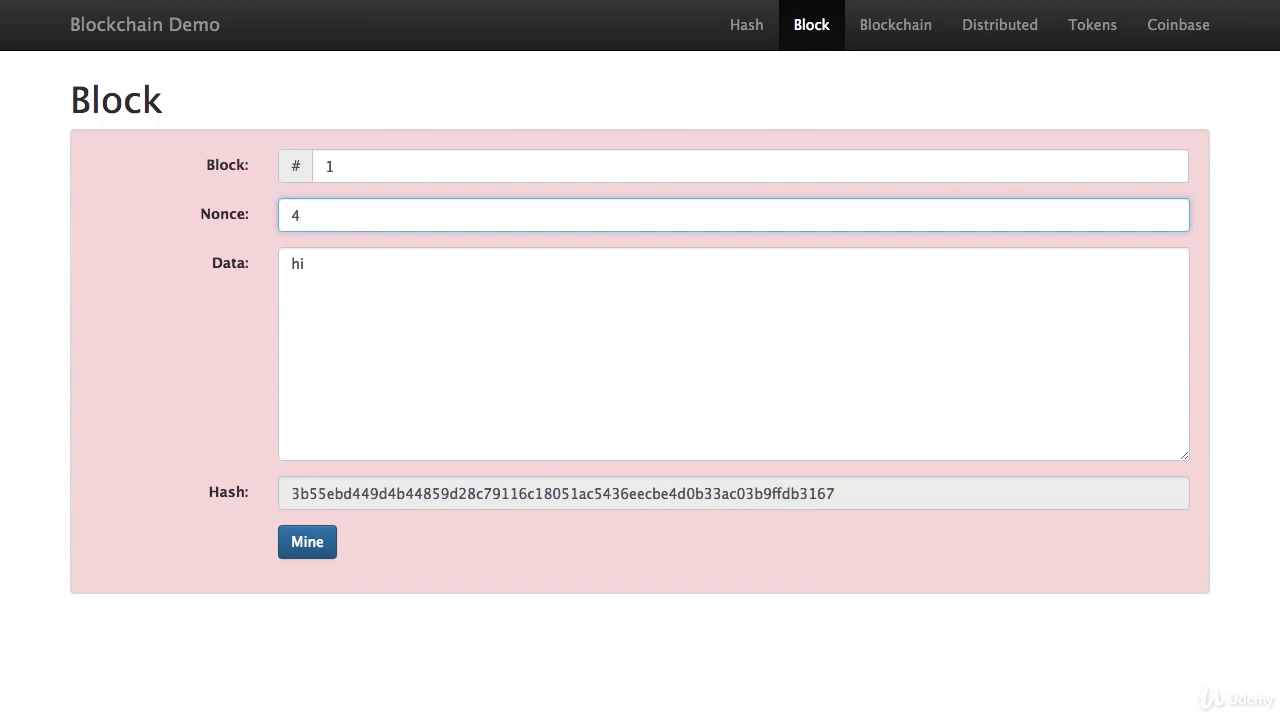
key("BackSpace")
type("5")
key("BackSpace")
type("6")
key("BackSpace")
type("7")
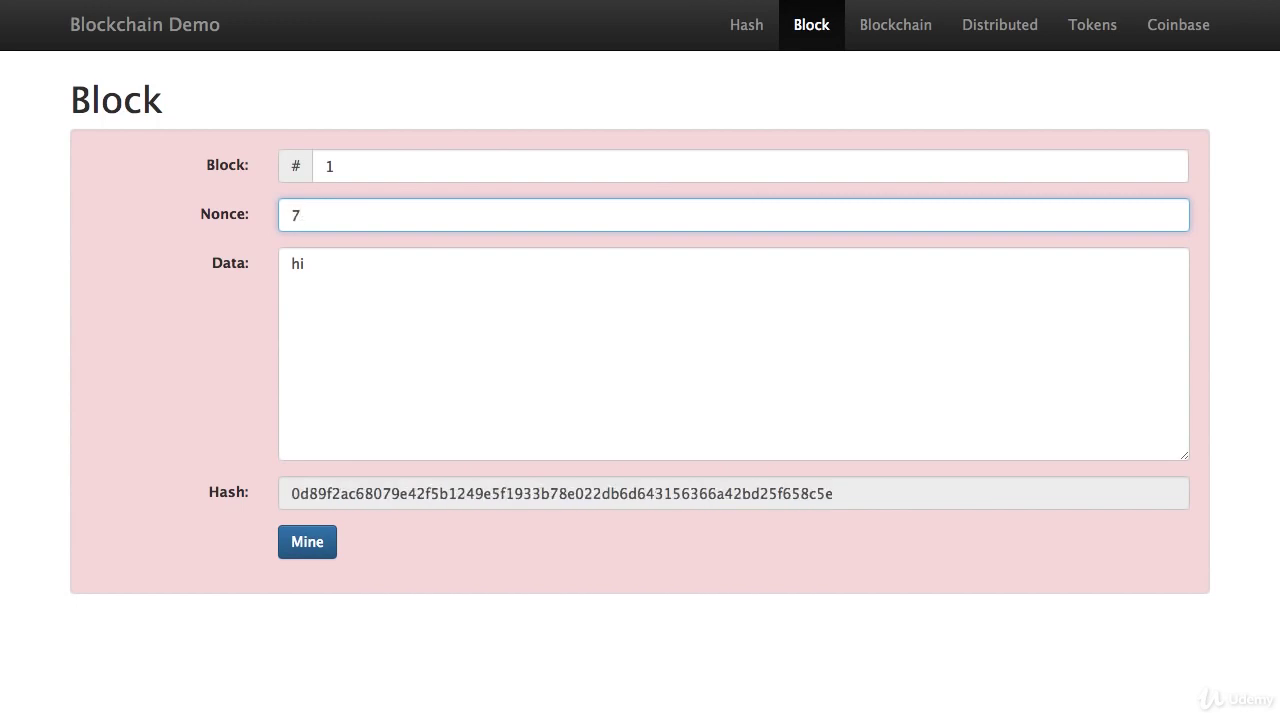
key("BackSpace")
type("8")
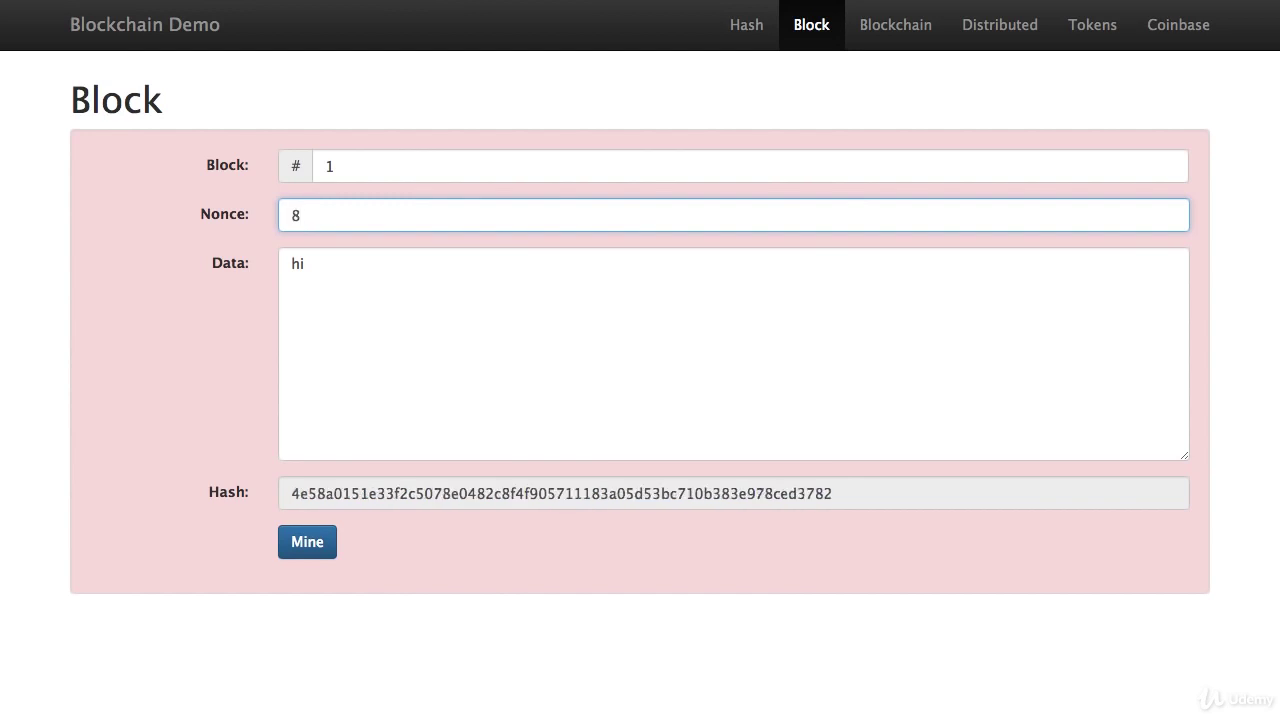
key("BackSpace")
type("9")
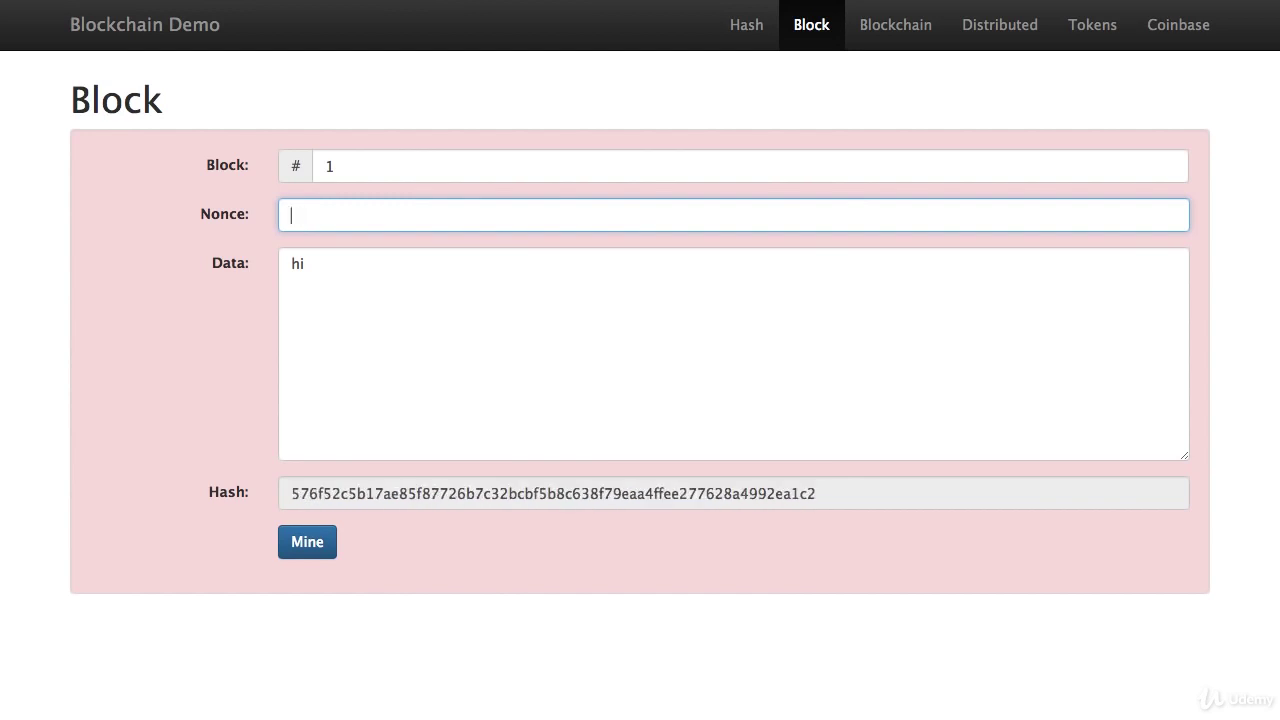
type("0")
key("BackSpace")
type("10")
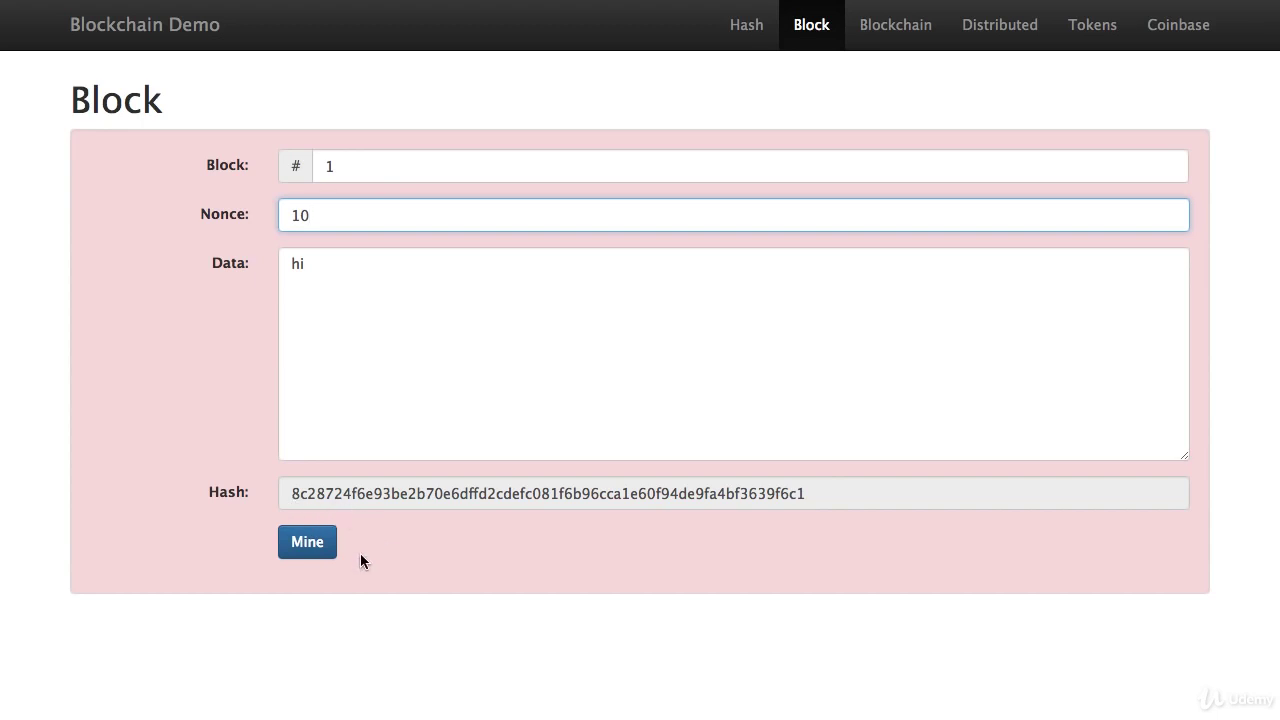
Mine the block containing "hi" to find a valid nonce
left_click(289, 558)
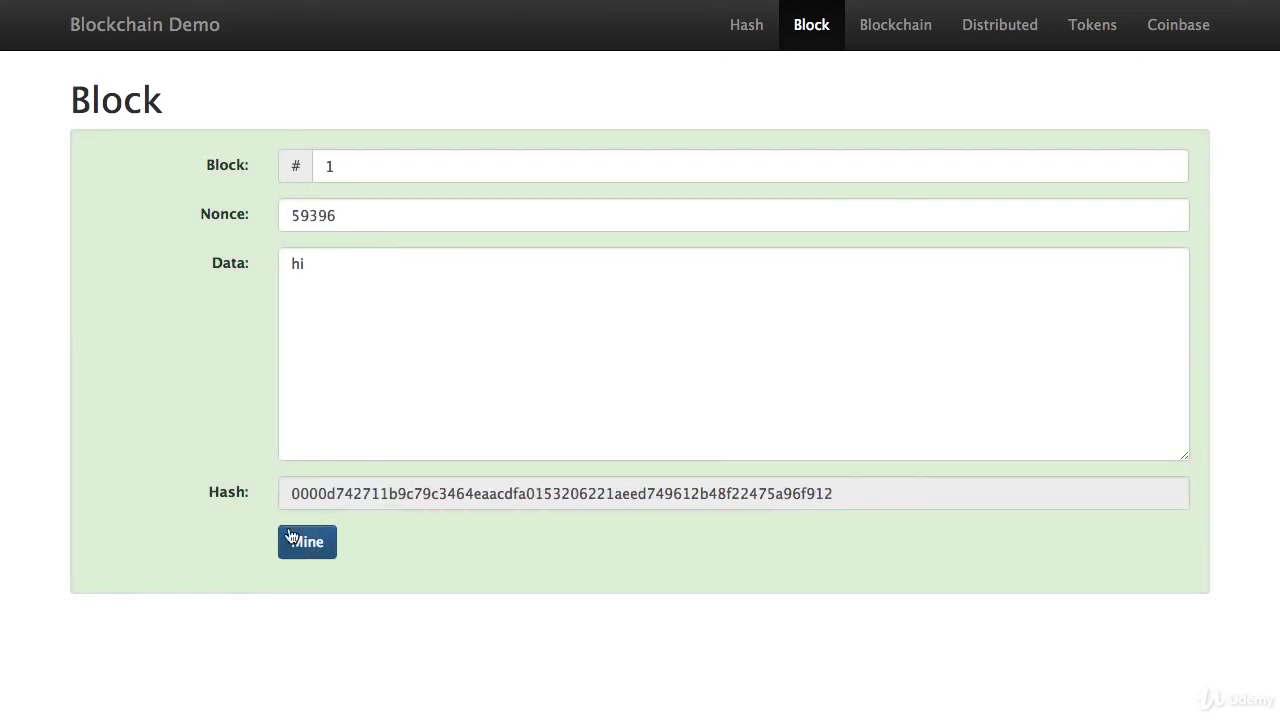
left_click(309, 215)
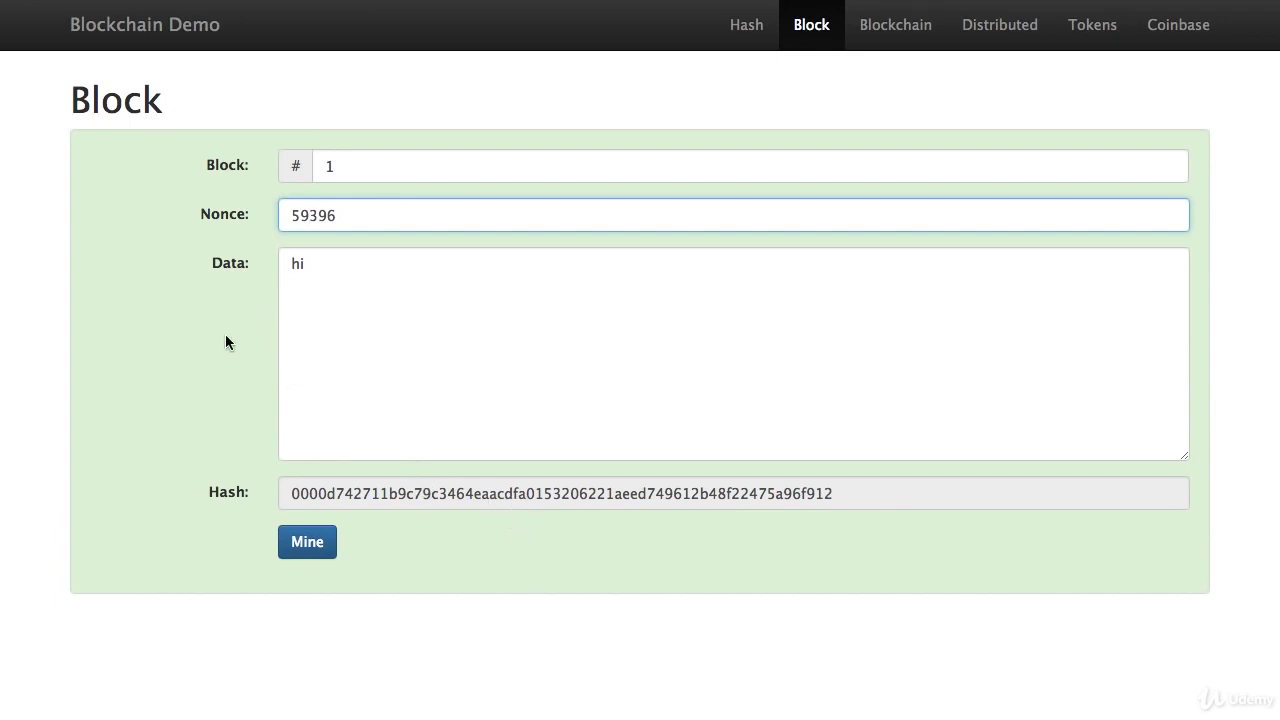
left_click(196, 361)
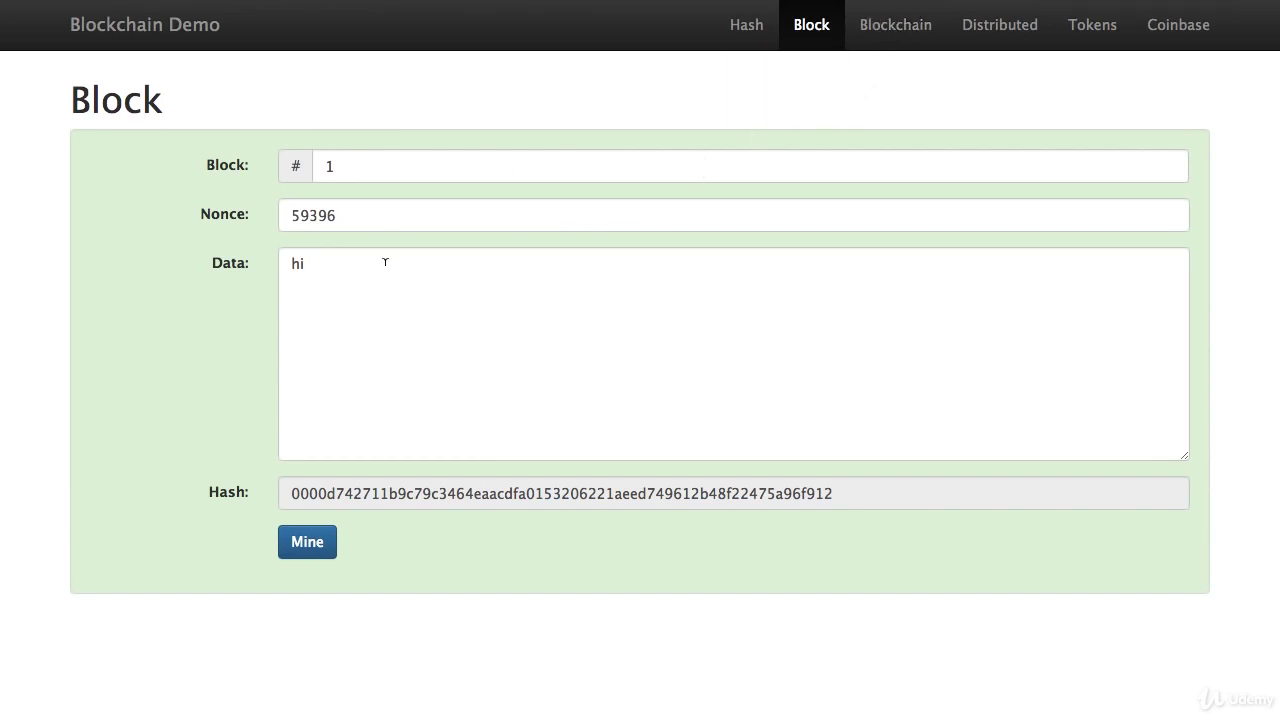
Open the Blockchain page and look through the chain from block 1 to block 5
left_click(893, 33)
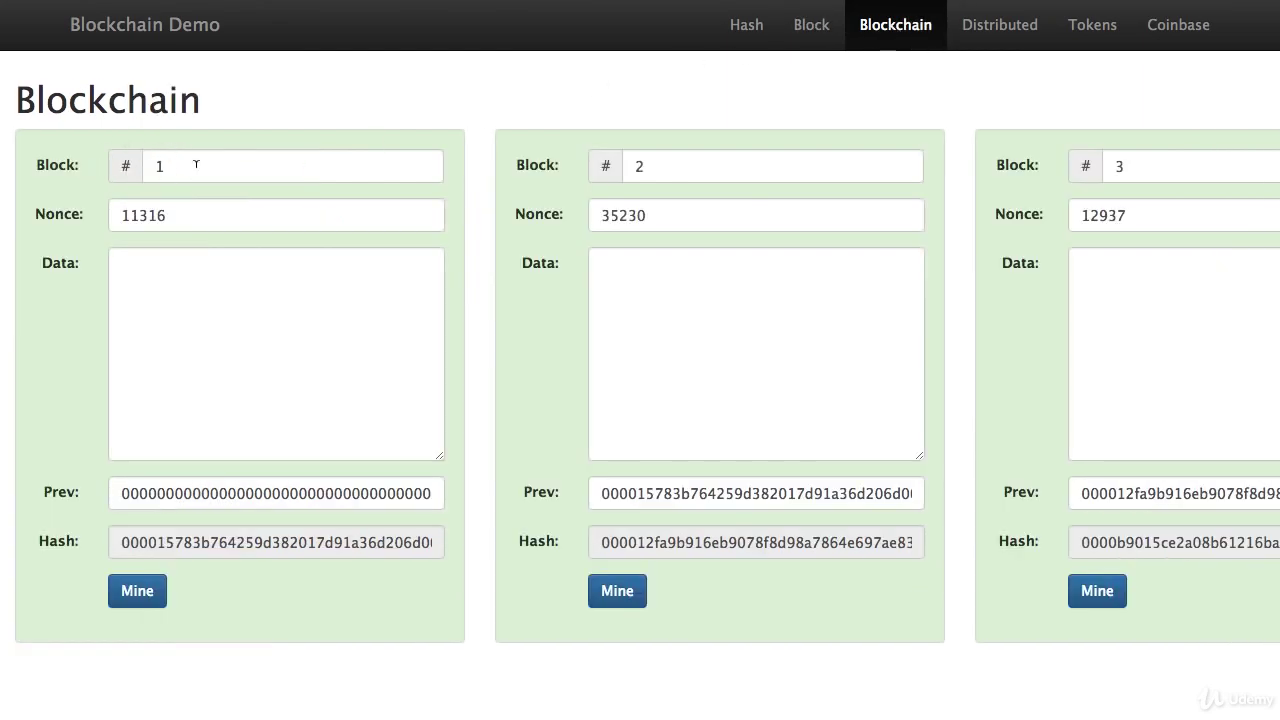
left_click(164, 273)
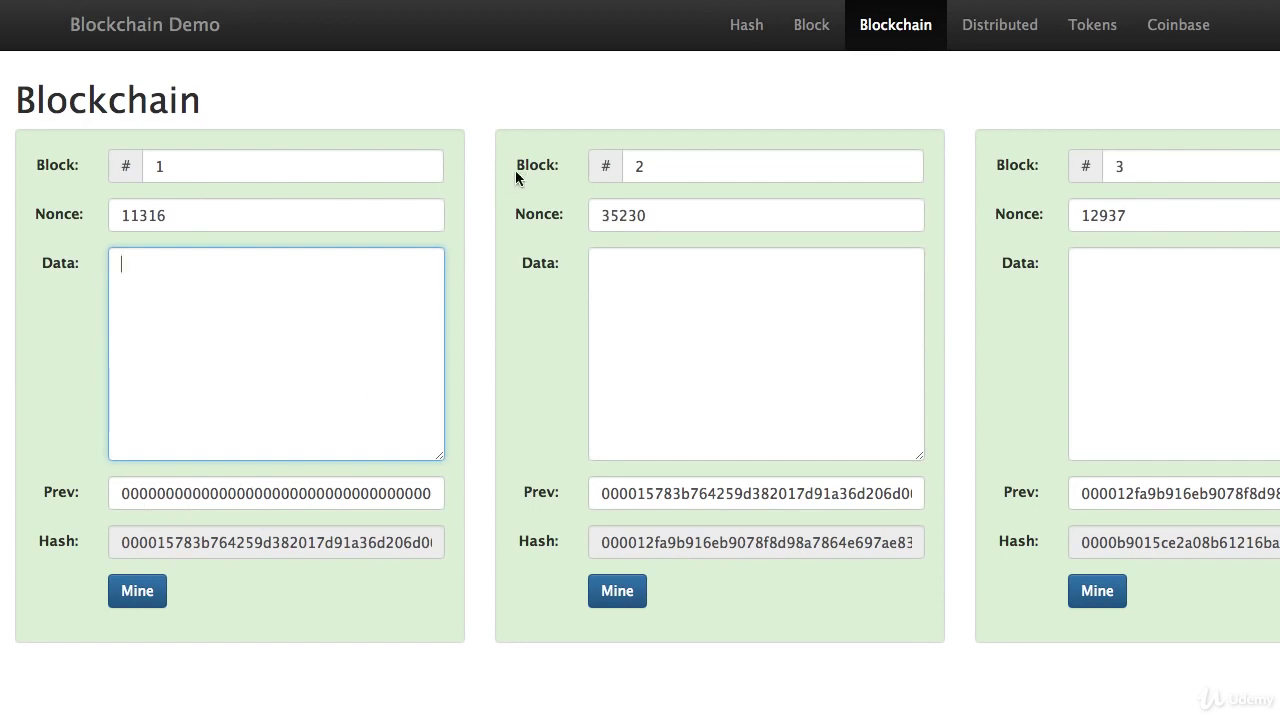
scroll(623, 166, "right", 2)
left_click(604, 171)
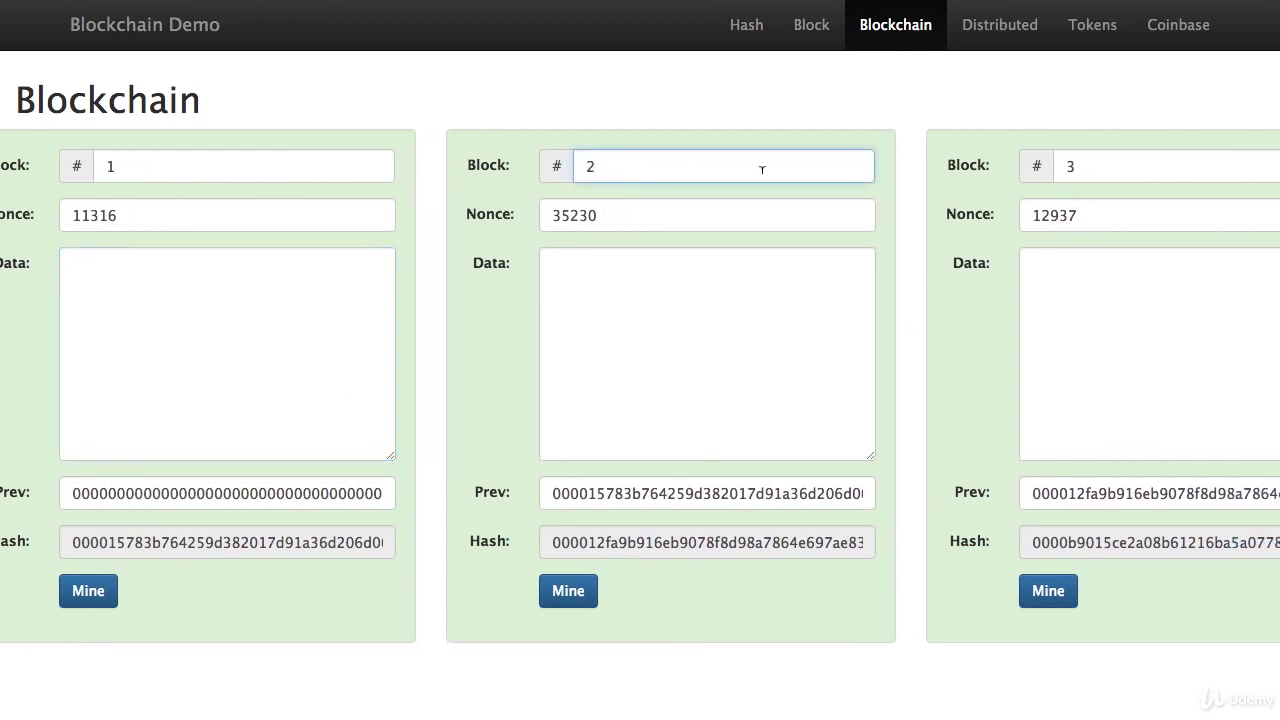
scroll(760, 169, "right", 7)
left_click(852, 159)
scroll(977, 170, "right", 15)
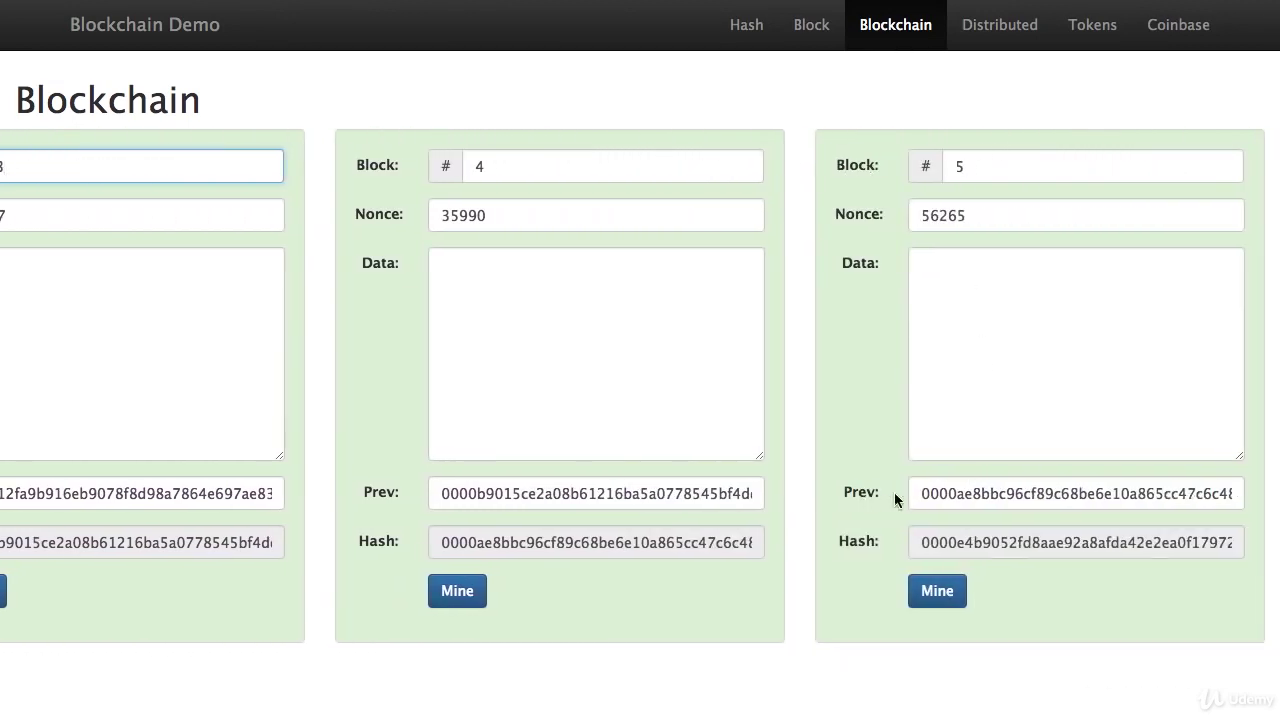
Compare block 5's previous hash with block 4's hash, and trace the hash links back to block 1
left_click(977, 492)
double_click(979, 491)
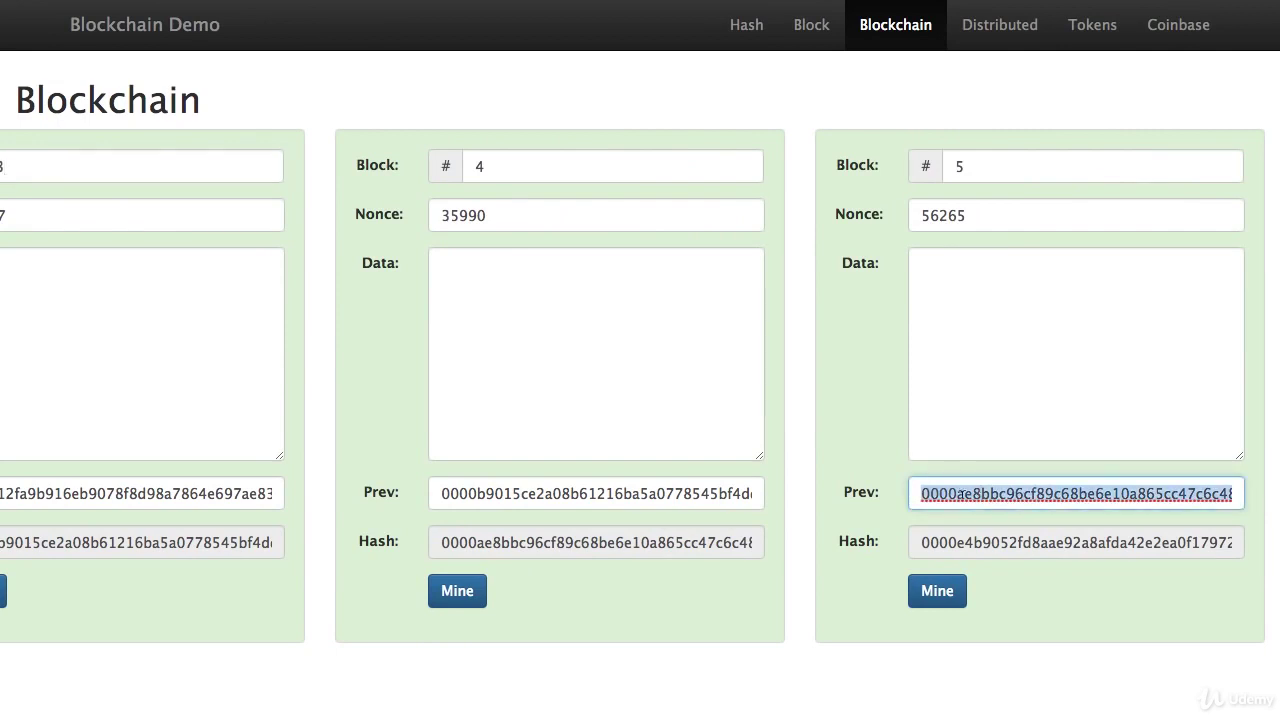
left_click(960, 493)
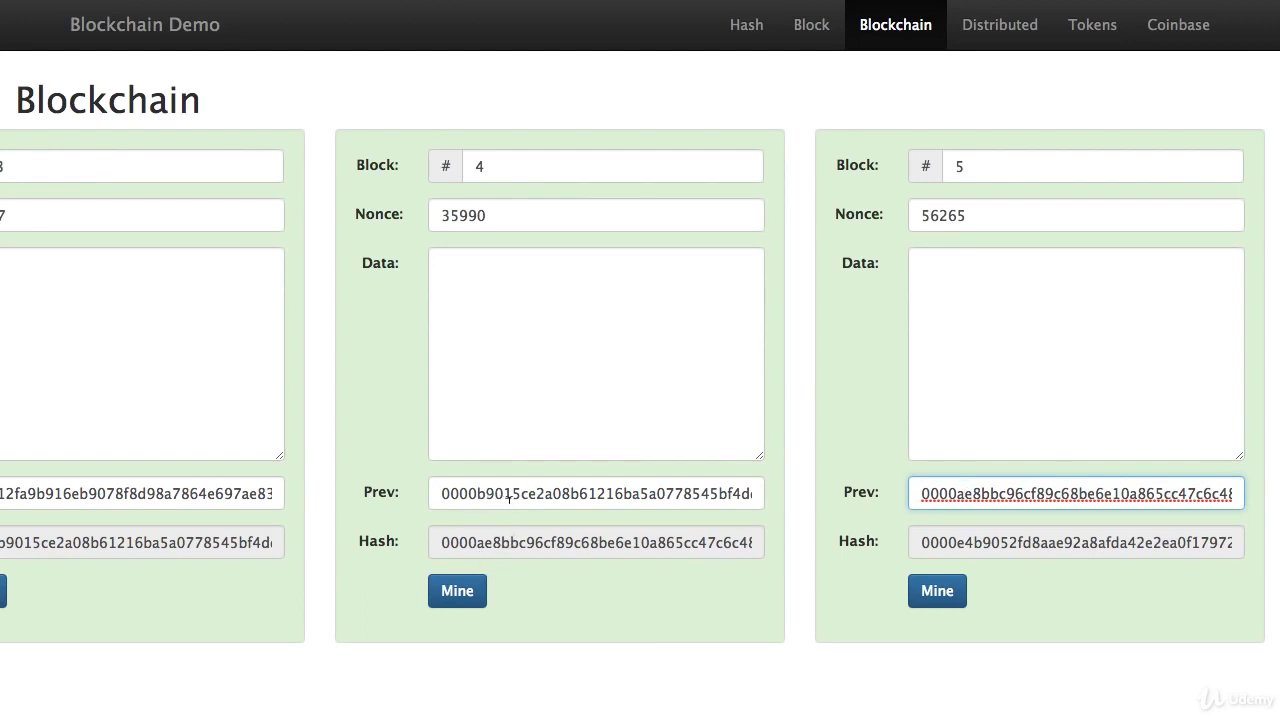
scroll(147, 562, "left", 5)
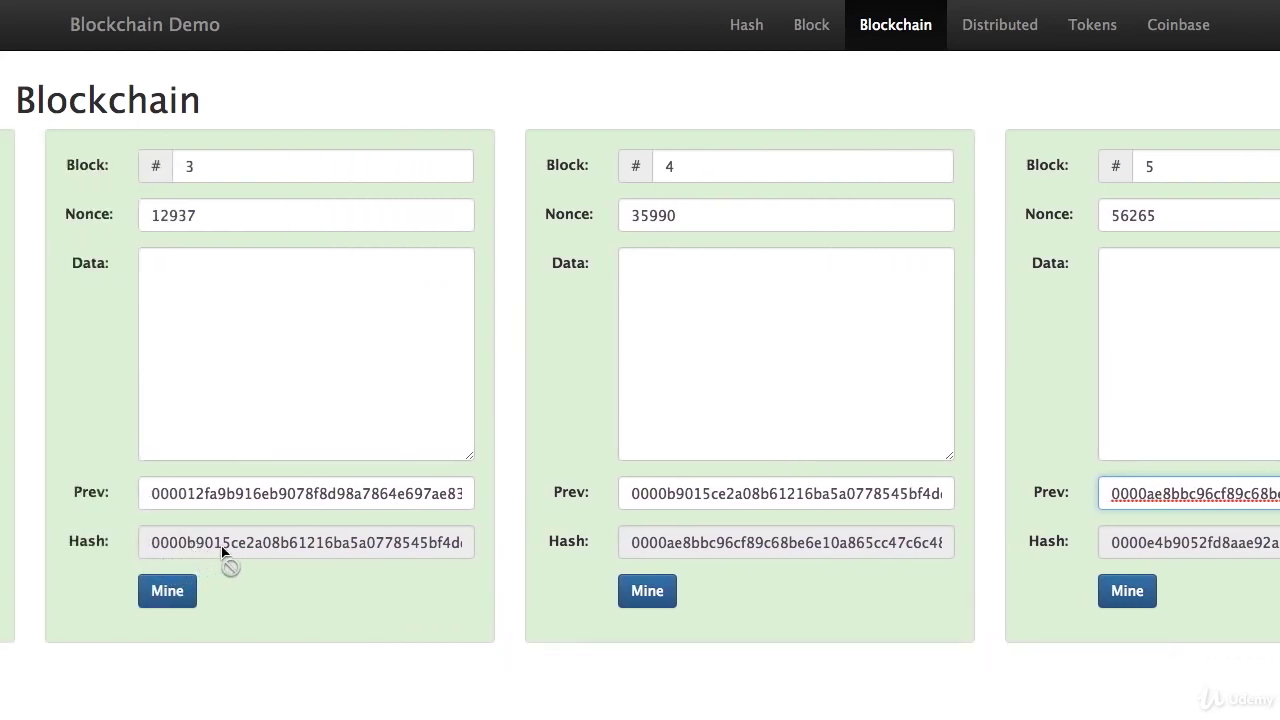
scroll(1086, 433, "right", 5)
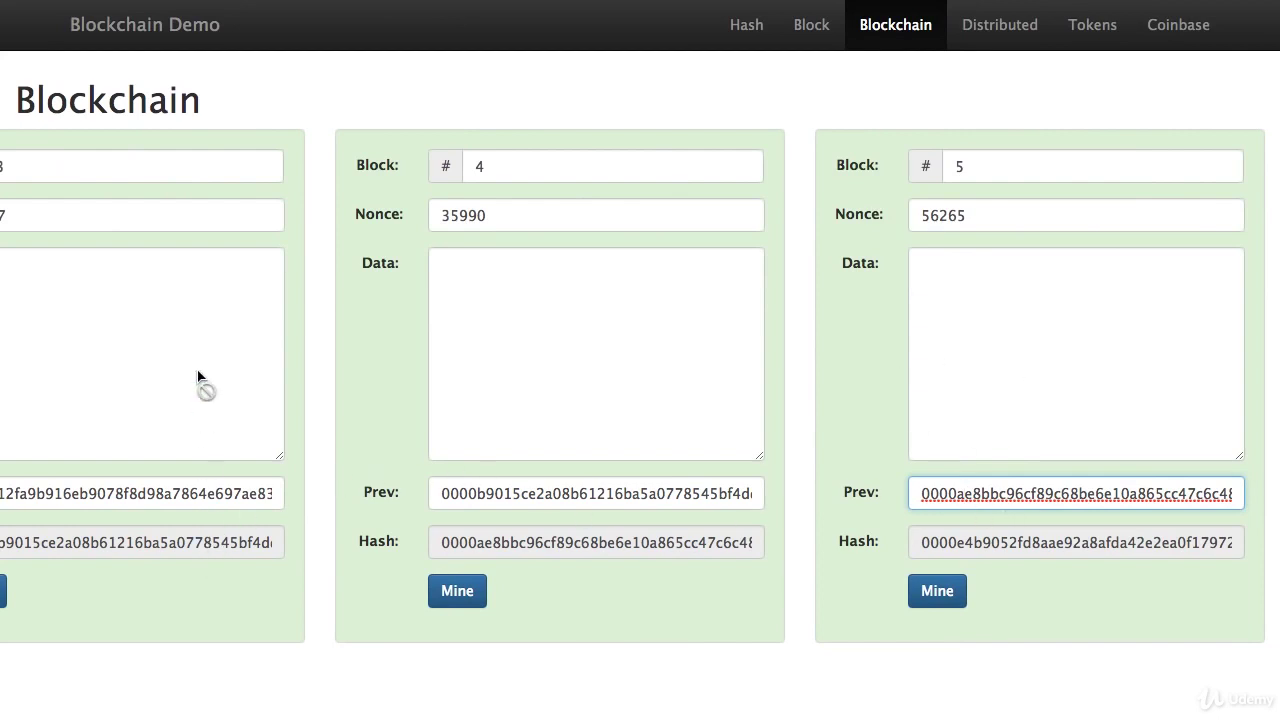
scroll(223, 203, "left", 20)
scroll(220, 196, "left", 4)
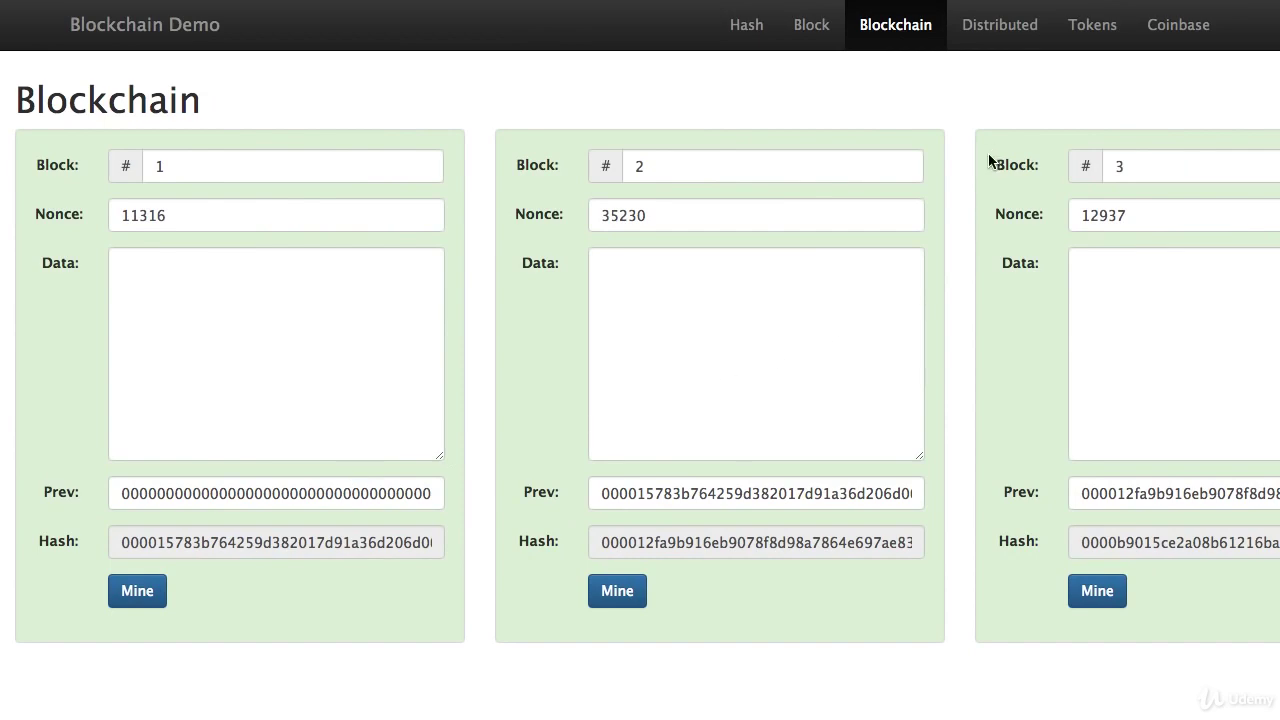
Test how changed data affects block 5 by entering "hi" as its data, and clear it again
scroll(990, 158, "right", 20)
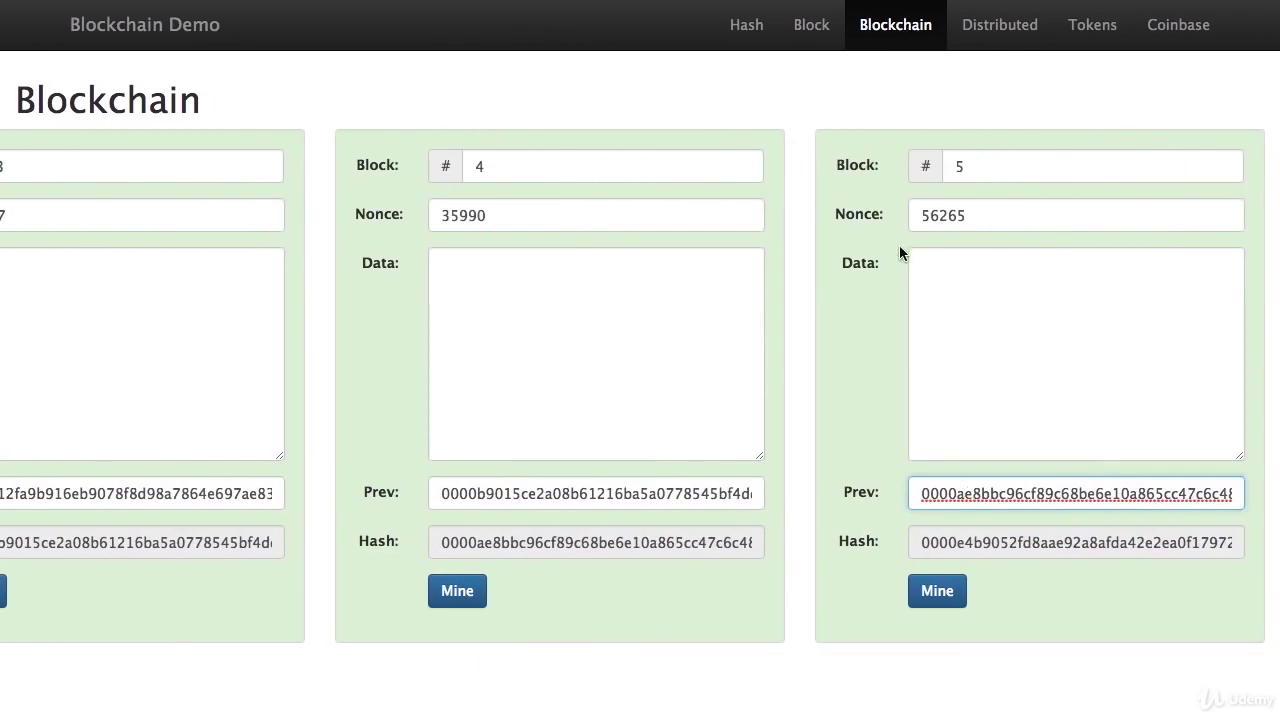
left_click(964, 287)
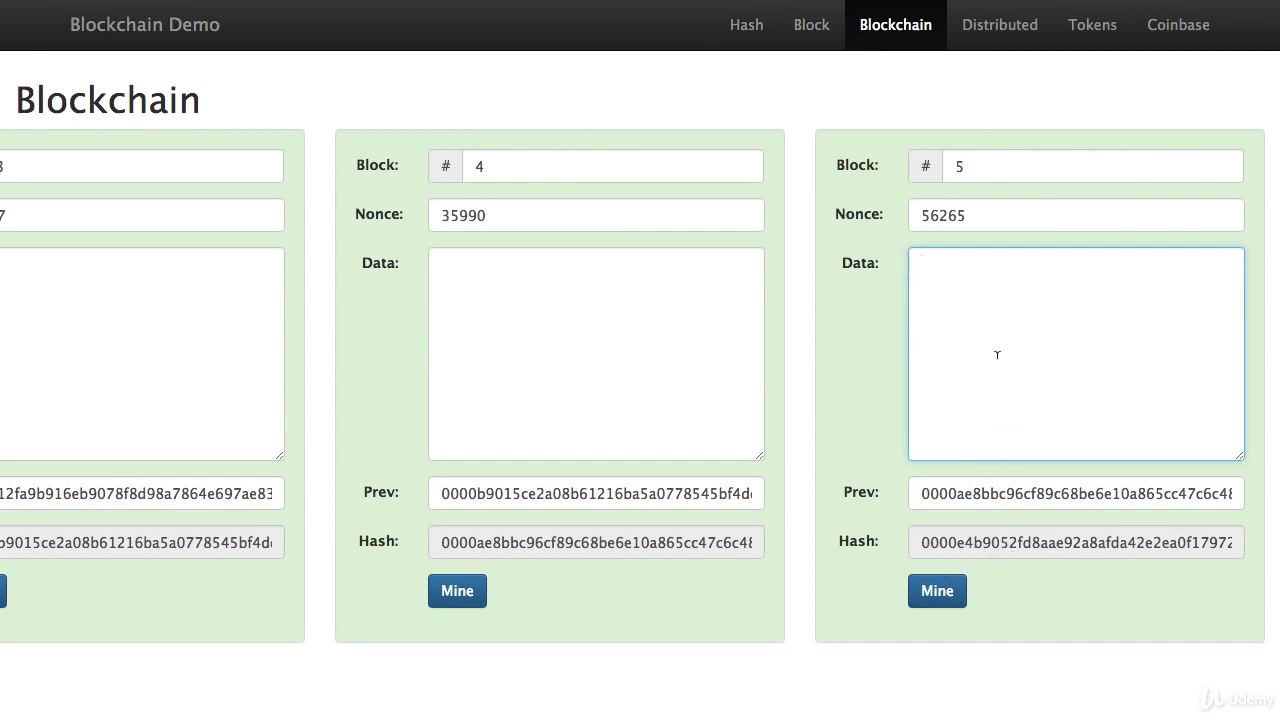
type("hi")
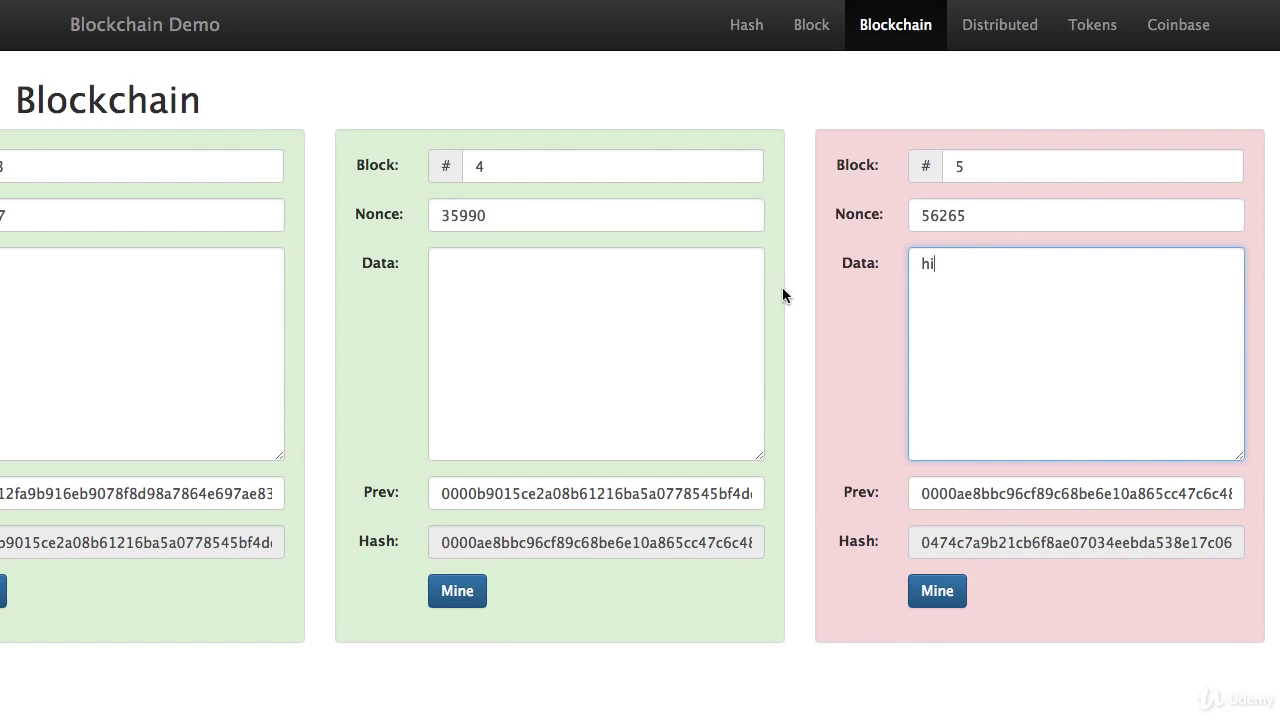
key("BackSpace")
key("BackSpace")
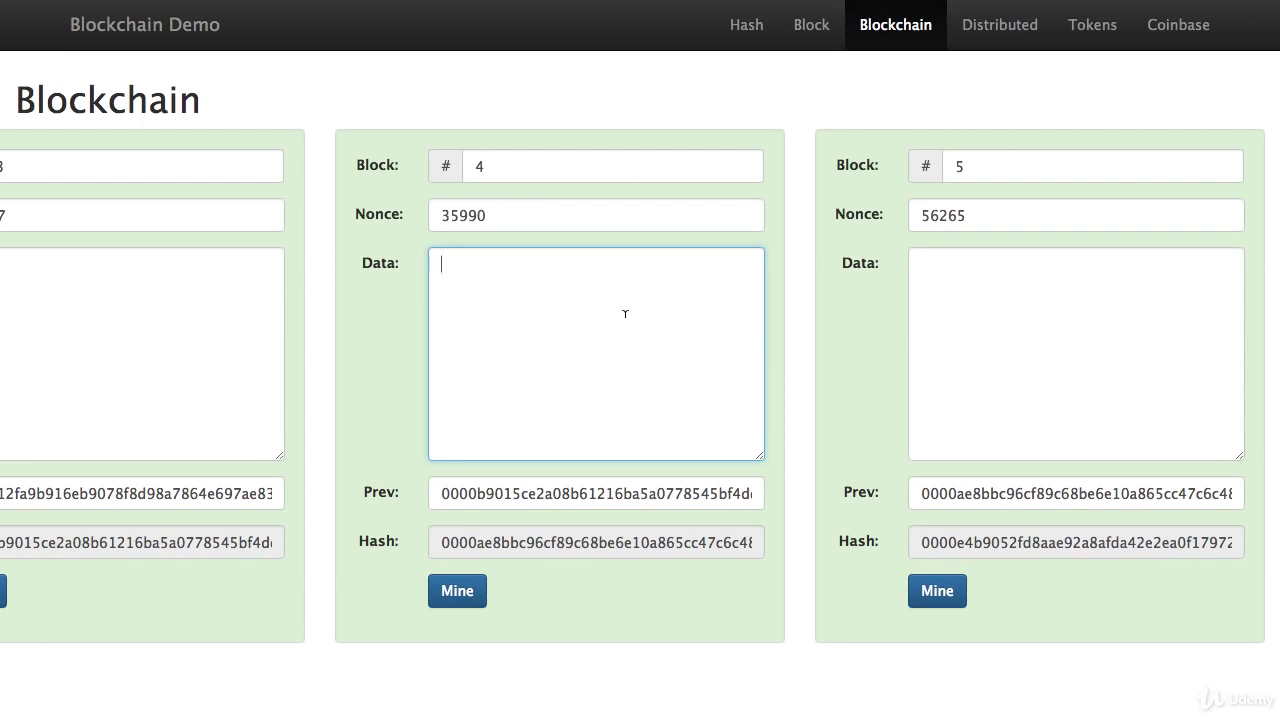
Test how changed data affects block 4 and its successor by entering "hi", and clear it again
type("hi")
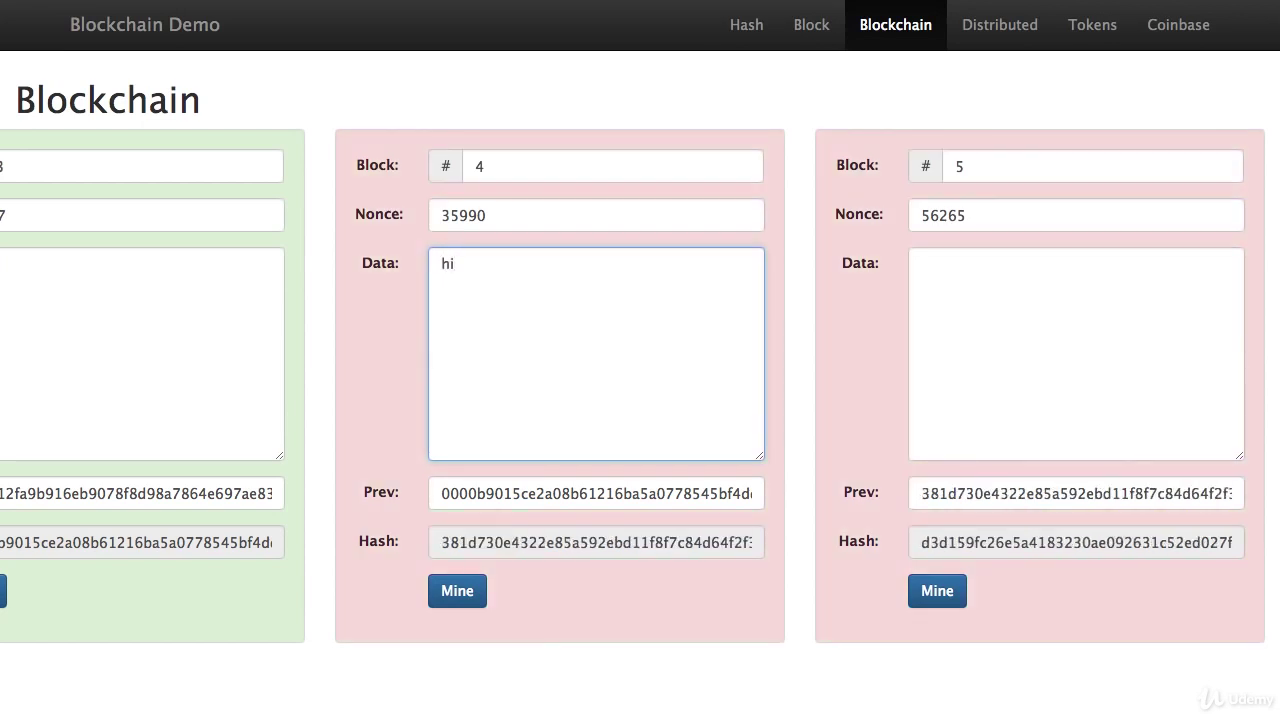
key("BackSpace")
key("BackSpace")
Enter "hi" as block 3's data, inspect the blocks before and after it, and clear the data again
scroll(249, 270, "left", 10)
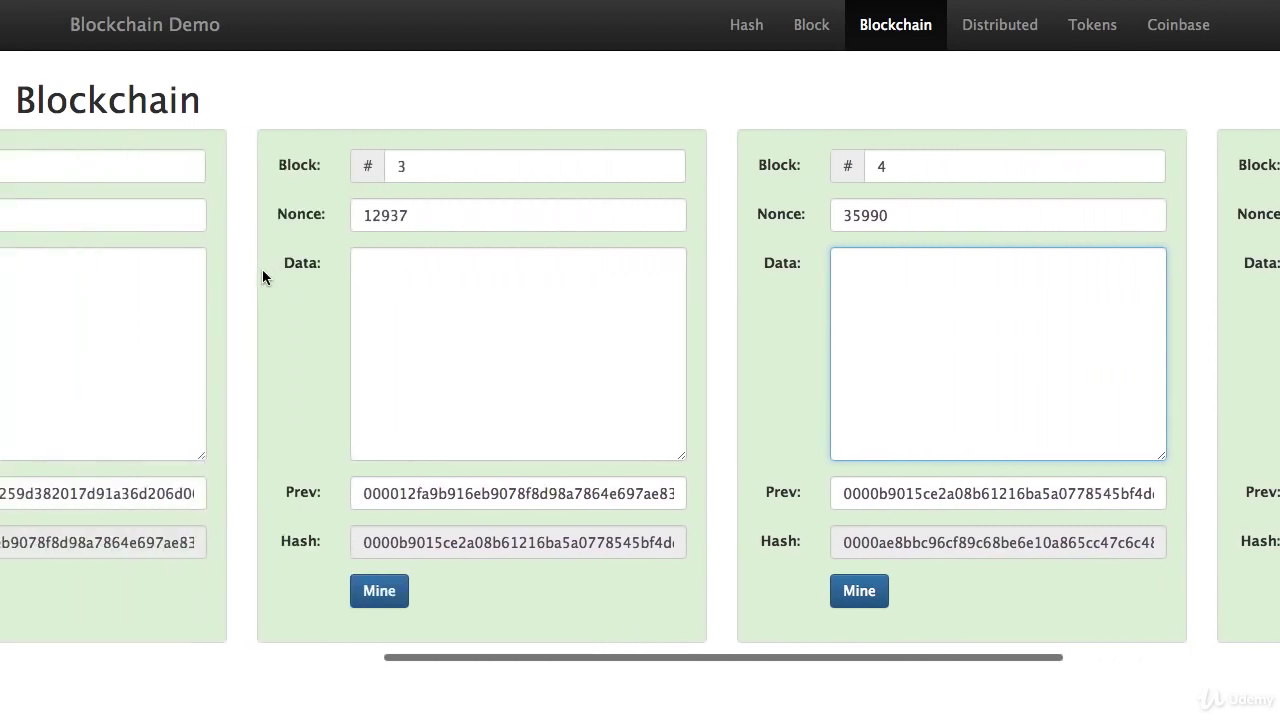
scroll(263, 270, "right", 2)
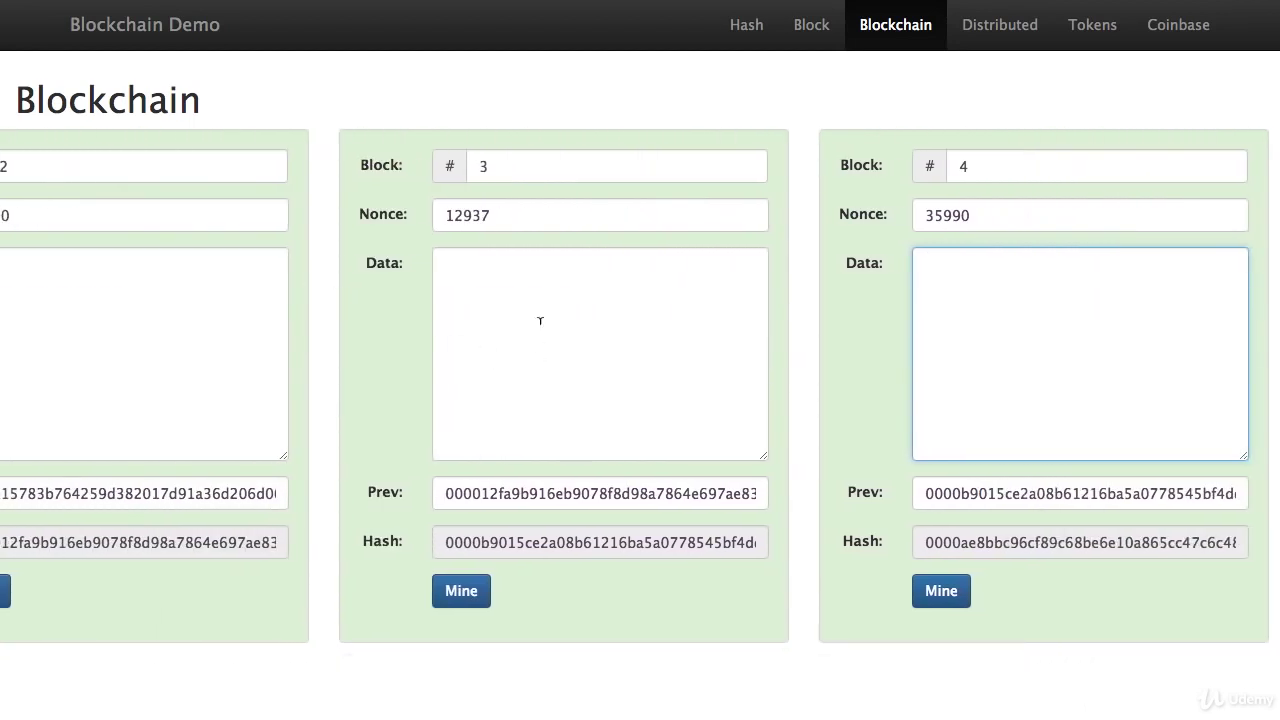
left_click(513, 321)
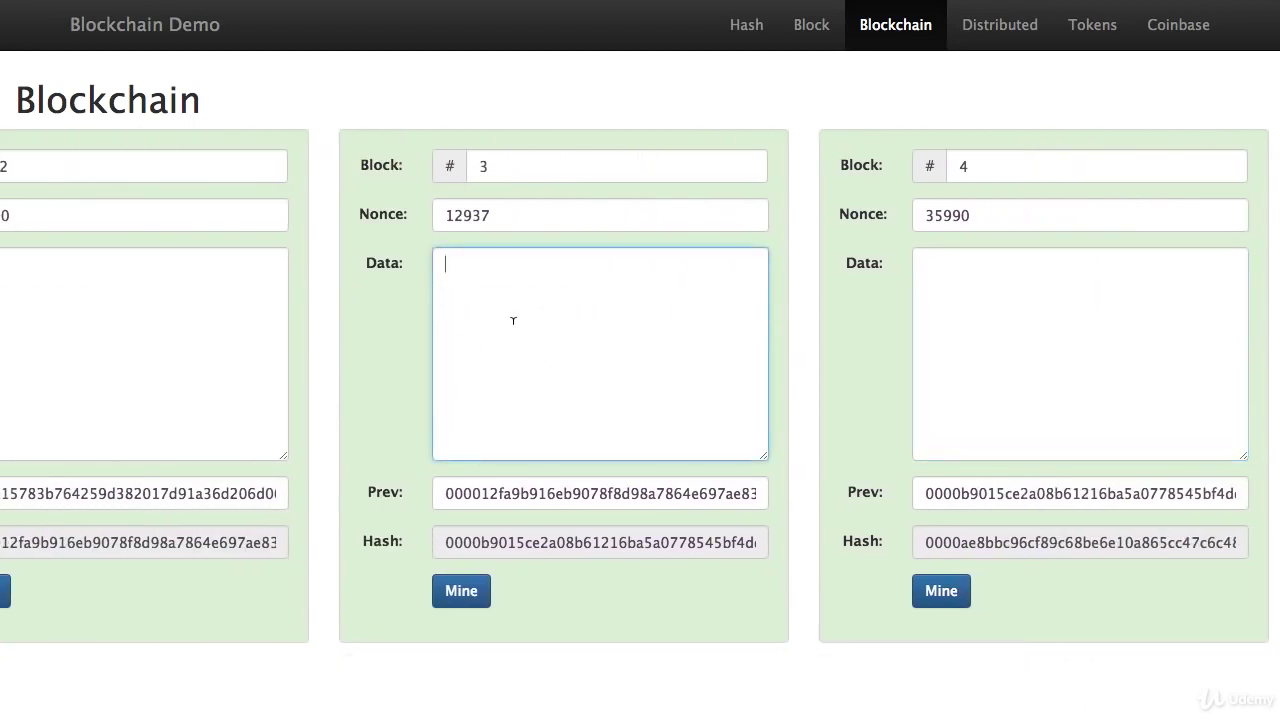
type("hi")
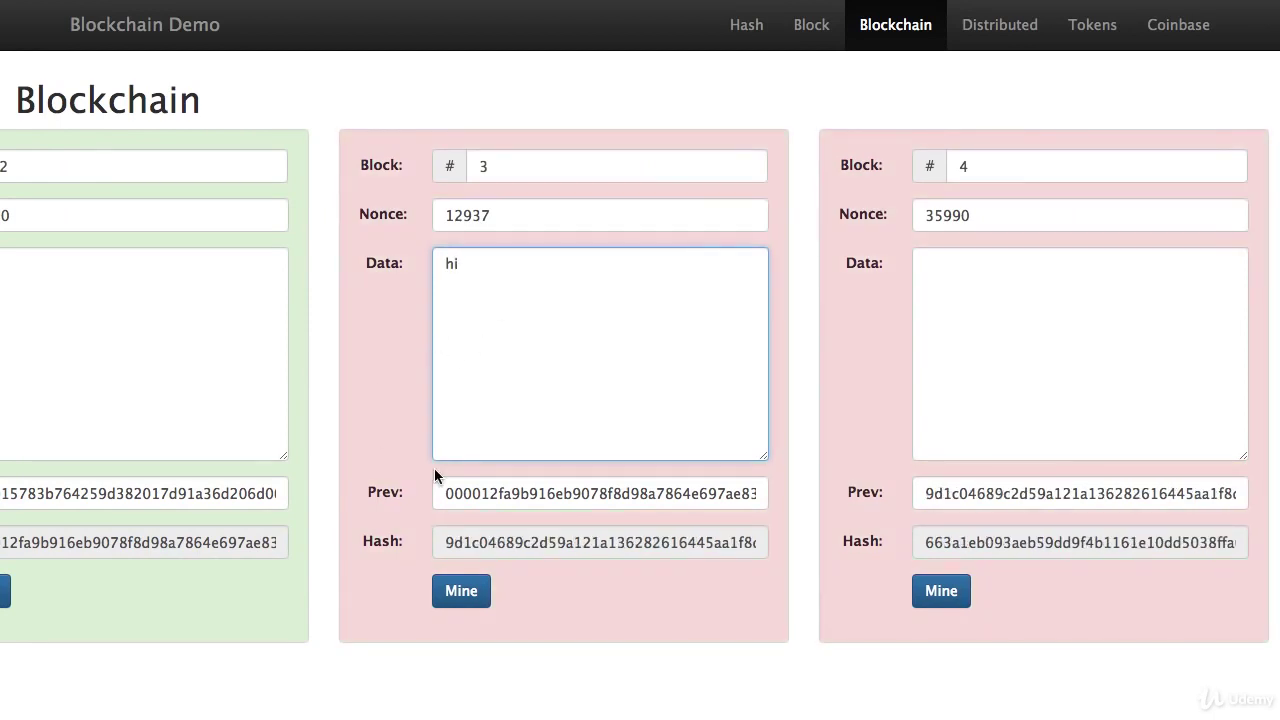
scroll(886, 447, "right", 6)
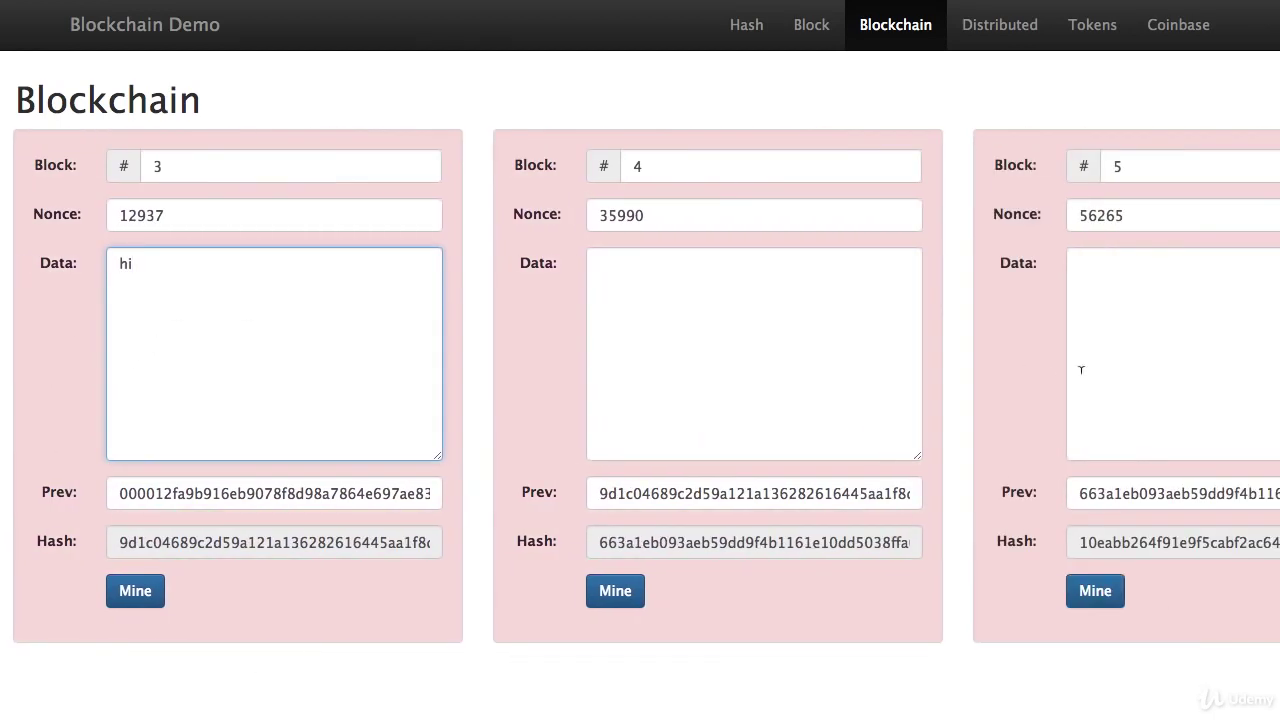
scroll(408, 373, "left", 15)
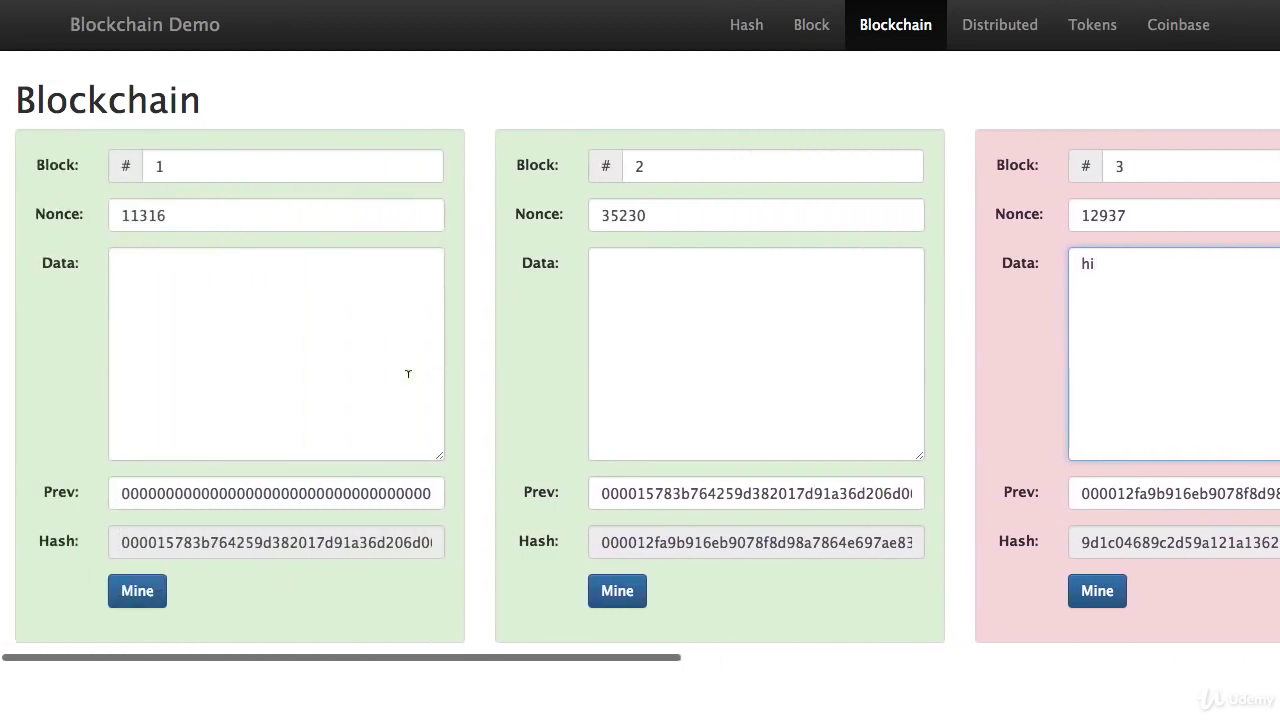
scroll(710, 397, "right", 7)
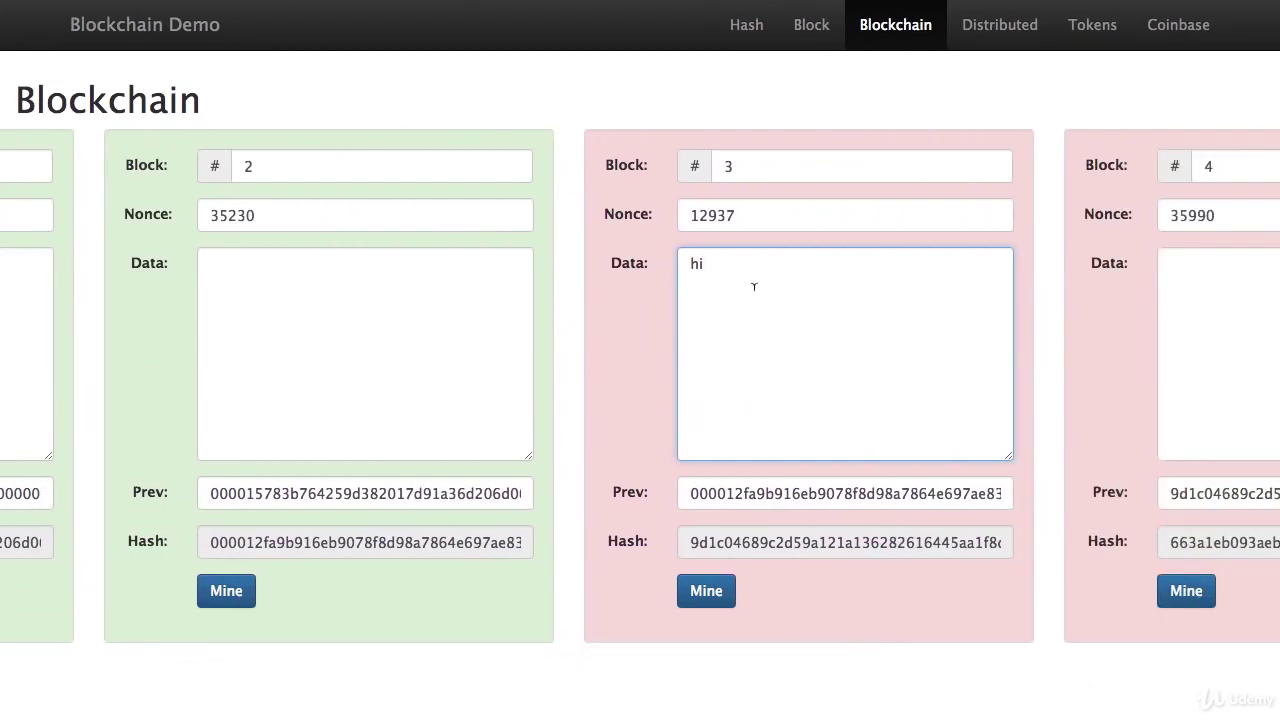
scroll(814, 365, "right", 5)
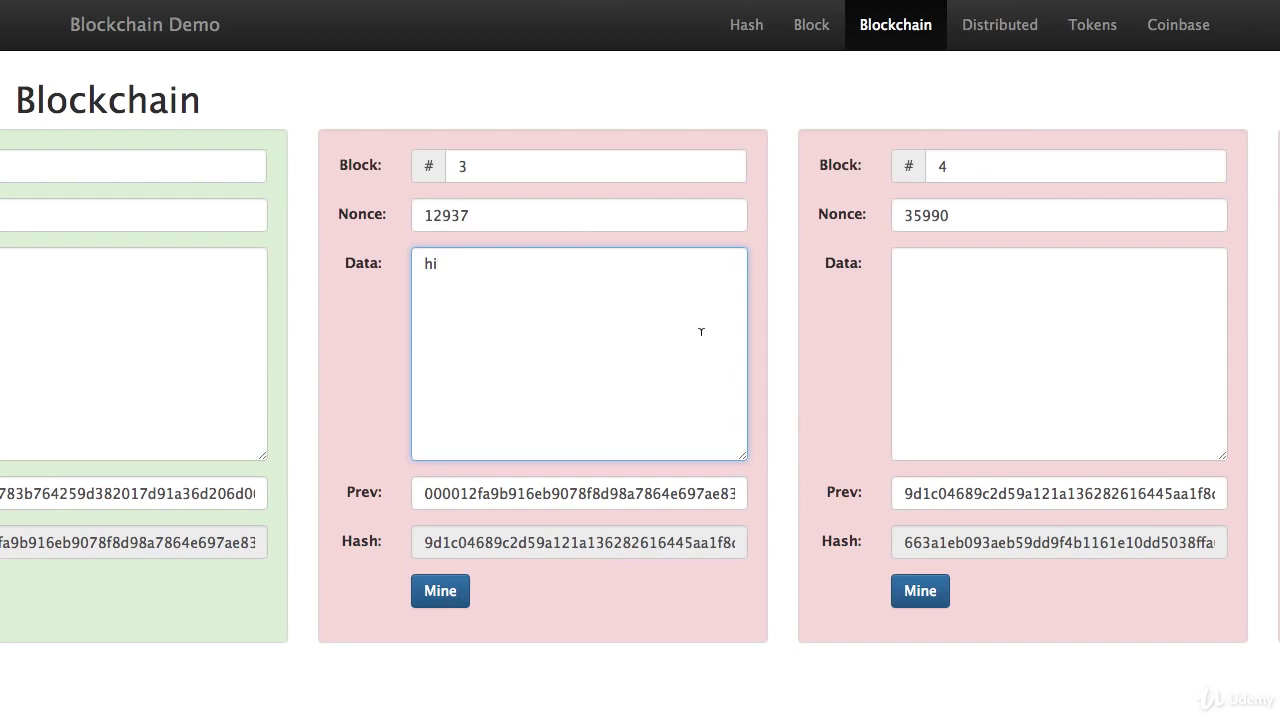
key("BackSpace")
key("BackSpace")
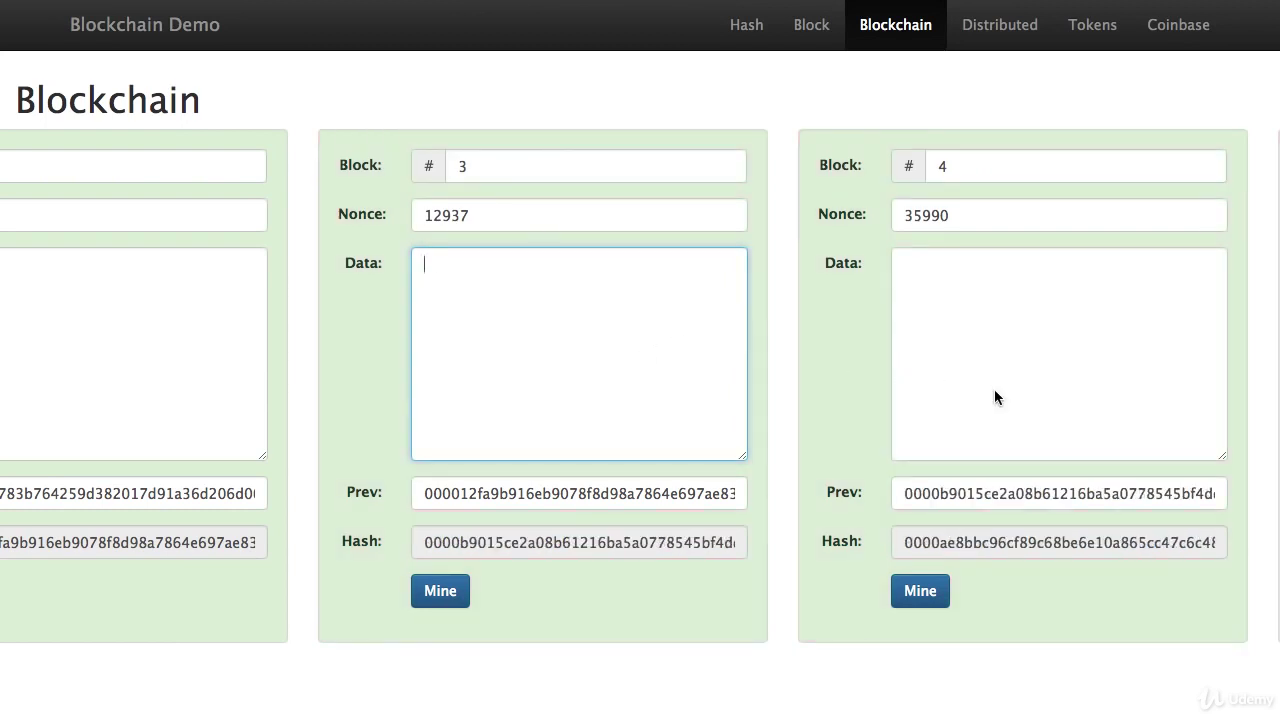
Set block 5's data to "hi" and mine the block
scroll(994, 390, "right", 8)
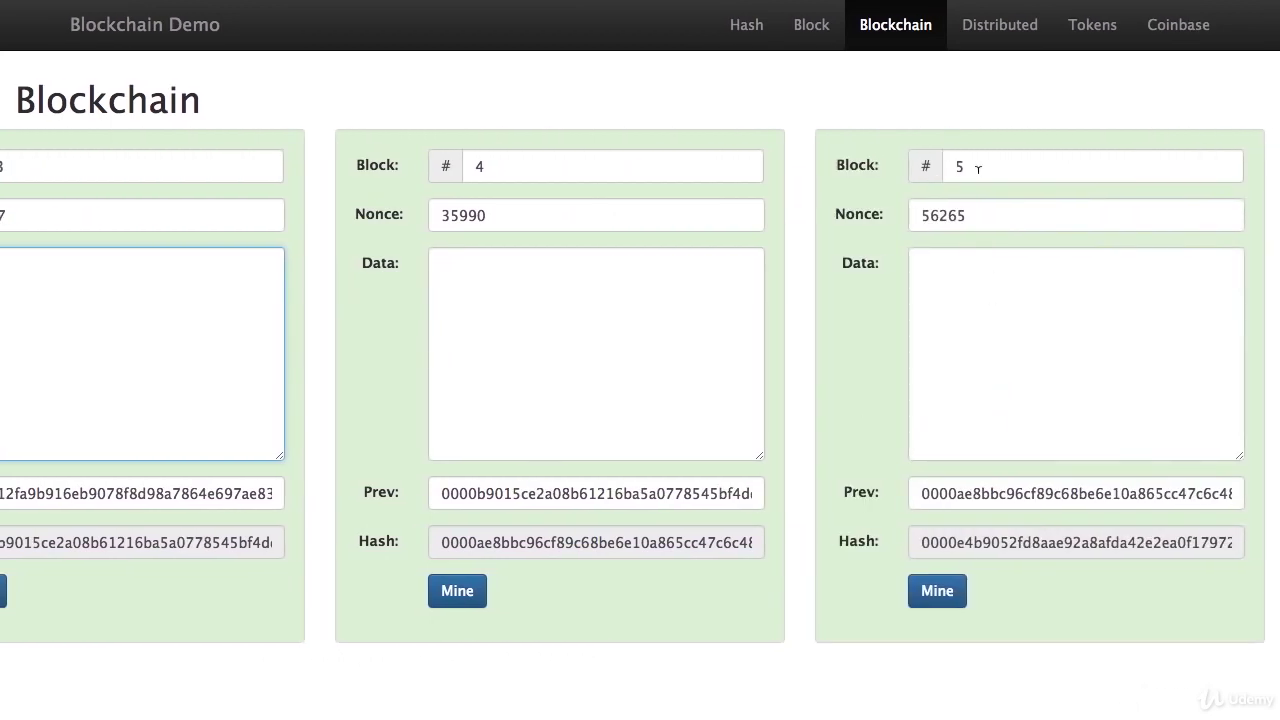
left_click(966, 320)
type("hi")
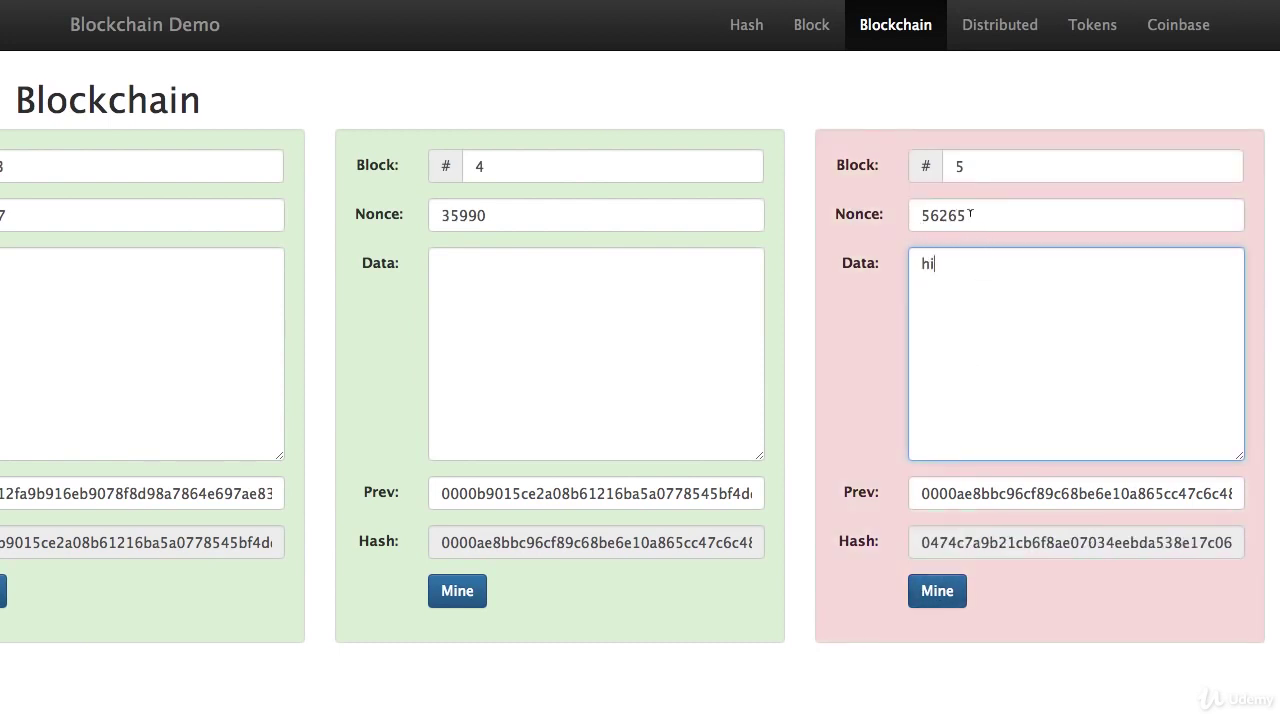
left_click(921, 596)
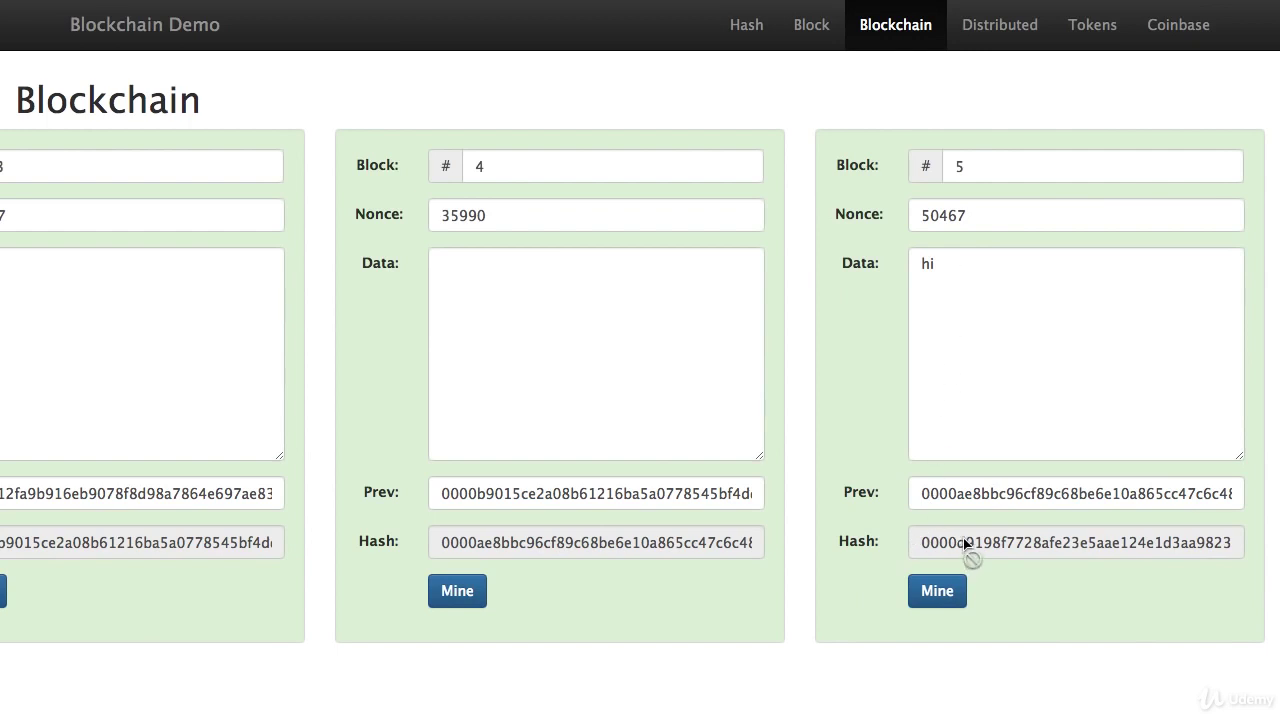
Set block 3's data to "hi" and mine the block
scroll(275, 342, "left", 4)
left_click(276, 331)
type("hi")
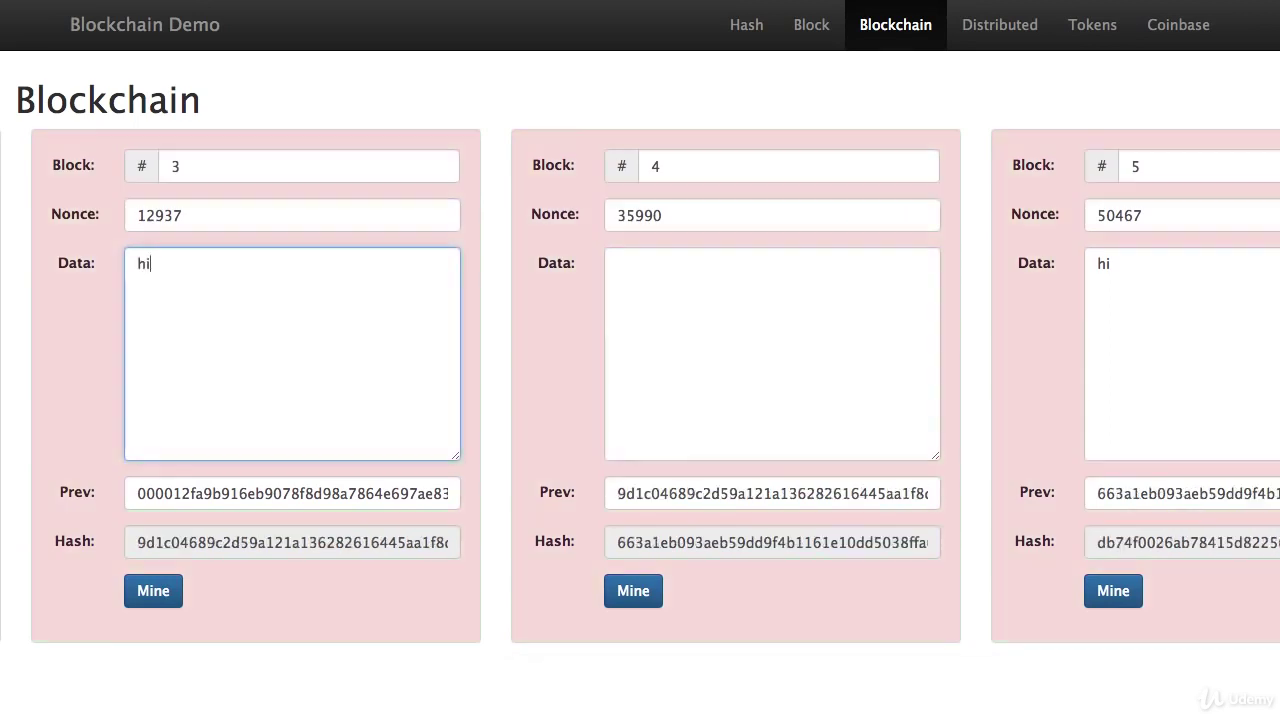
scroll(276, 331, "left", 3)
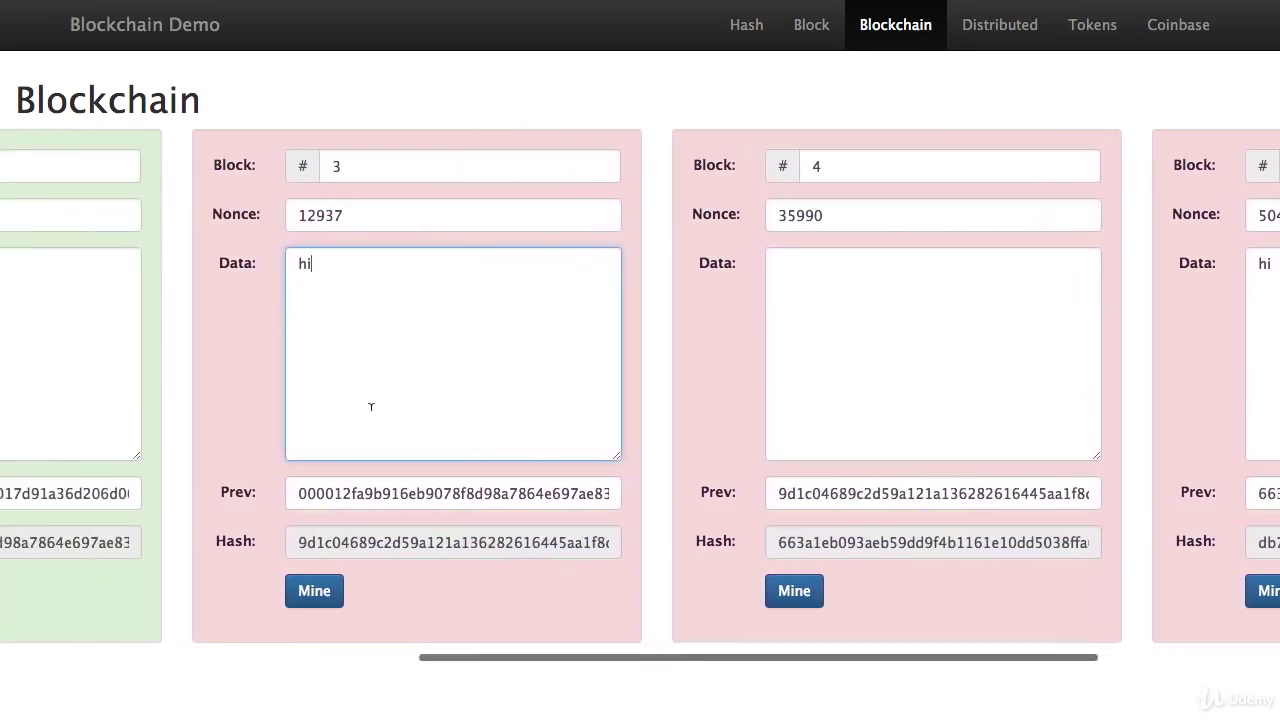
left_click(322, 590)
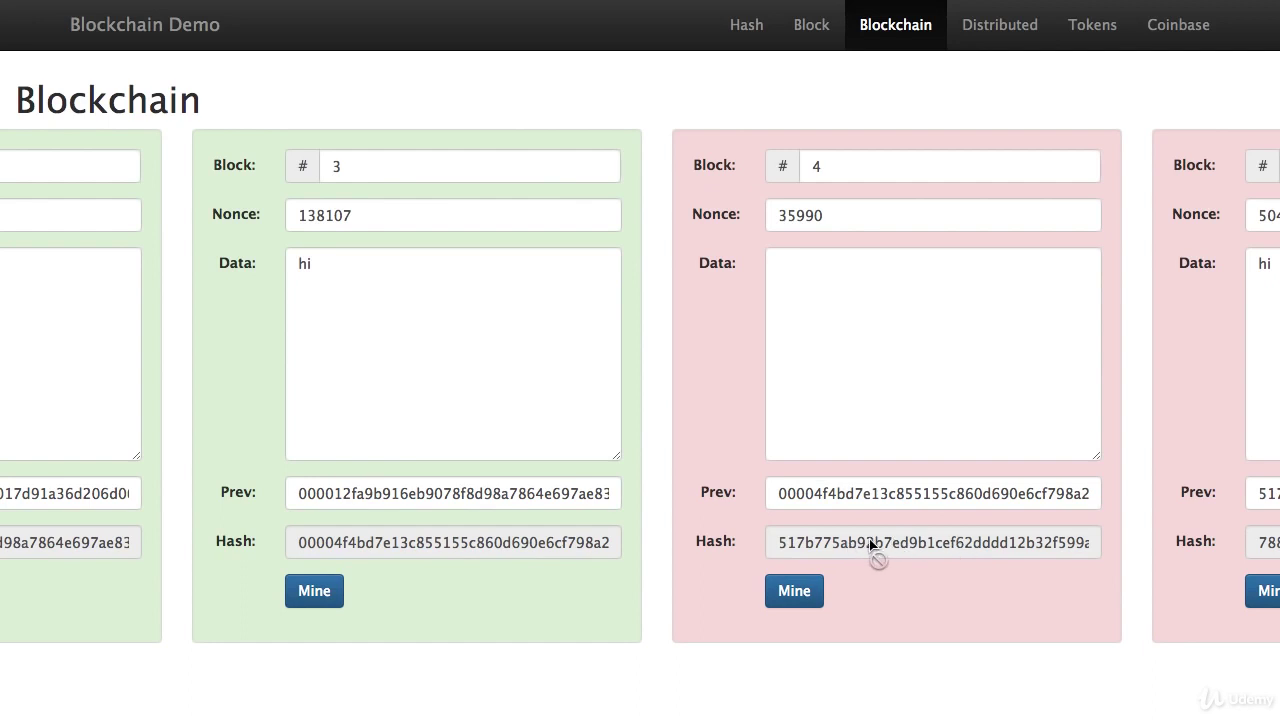
Mine block 4 and block 5 in order to restore the chain after block 3
left_click(786, 594)
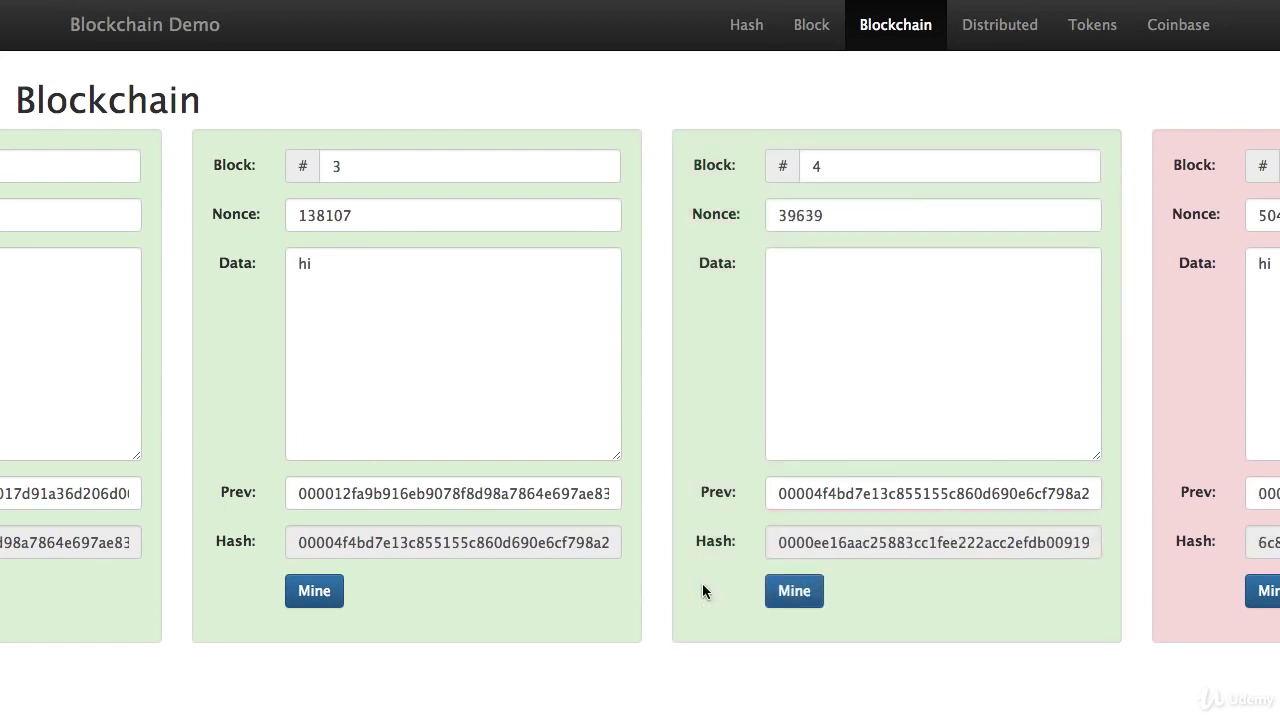
scroll(962, 517, "right", 5)
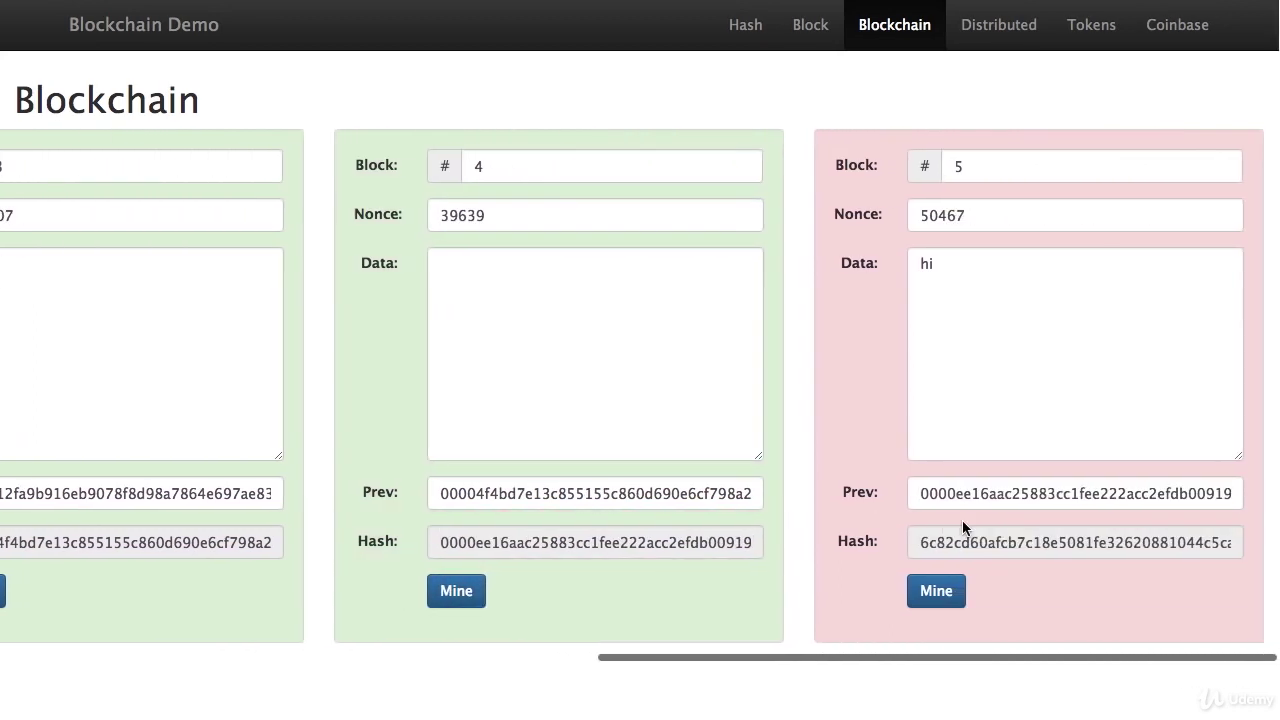
left_click(950, 595)
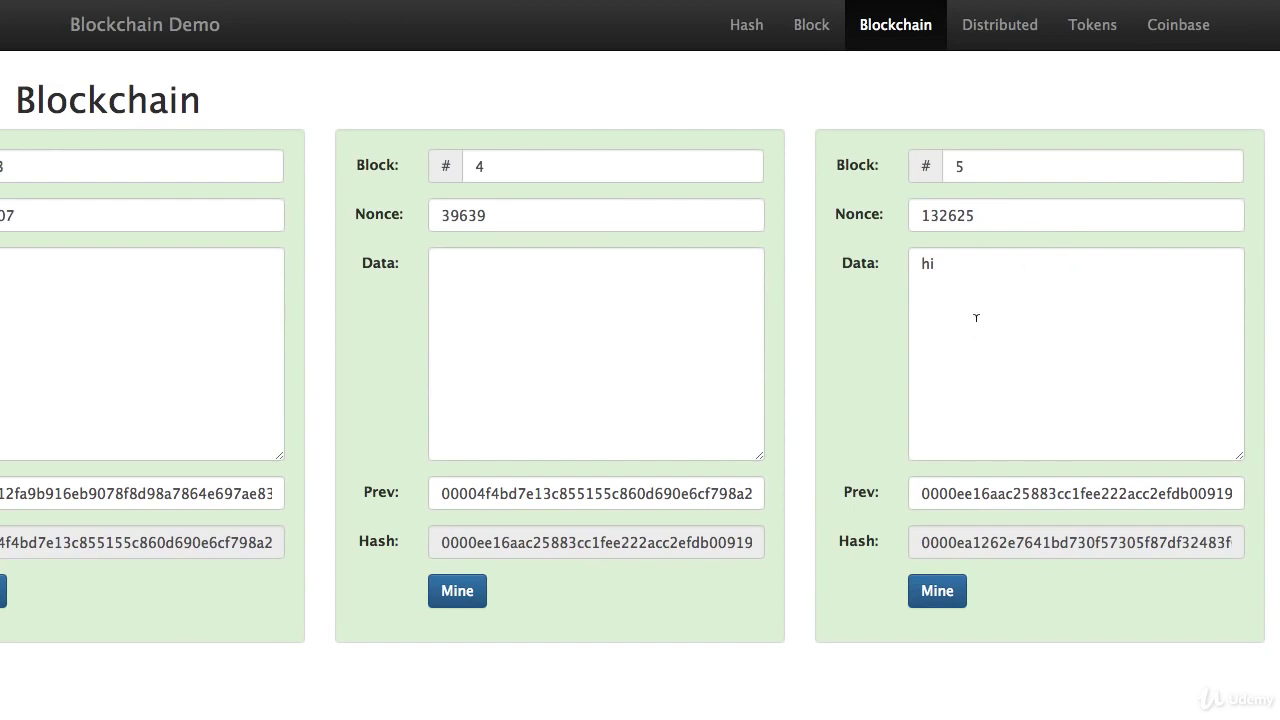
Enter "d" as block 2's data, inspect the effect along the whole chain, and clear the data again
scroll(653, 341, "left", 10)
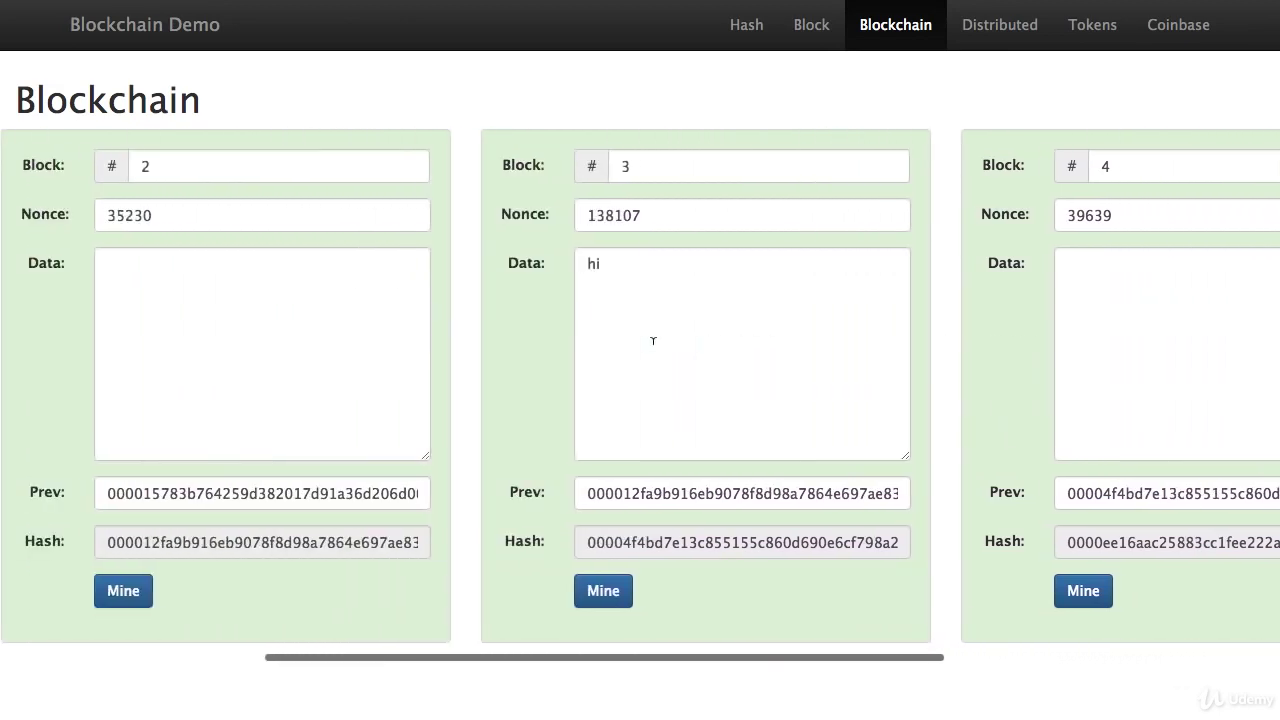
left_click(246, 309)
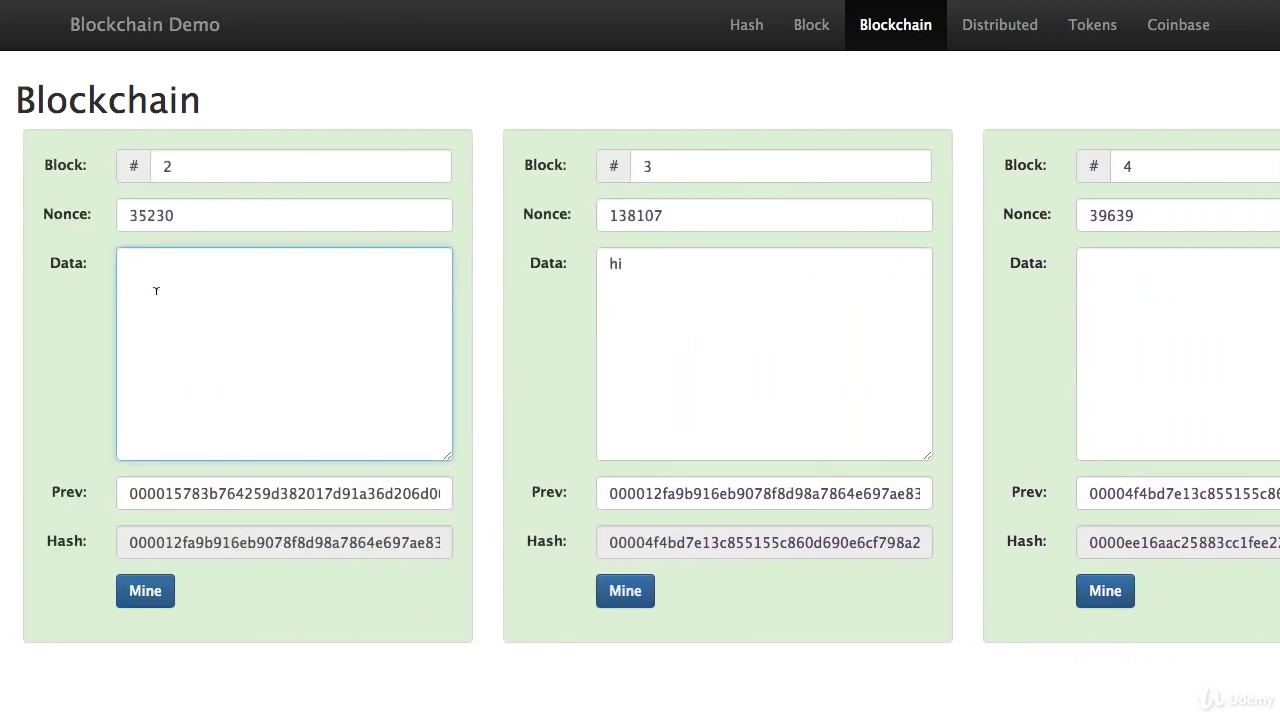
type("d")
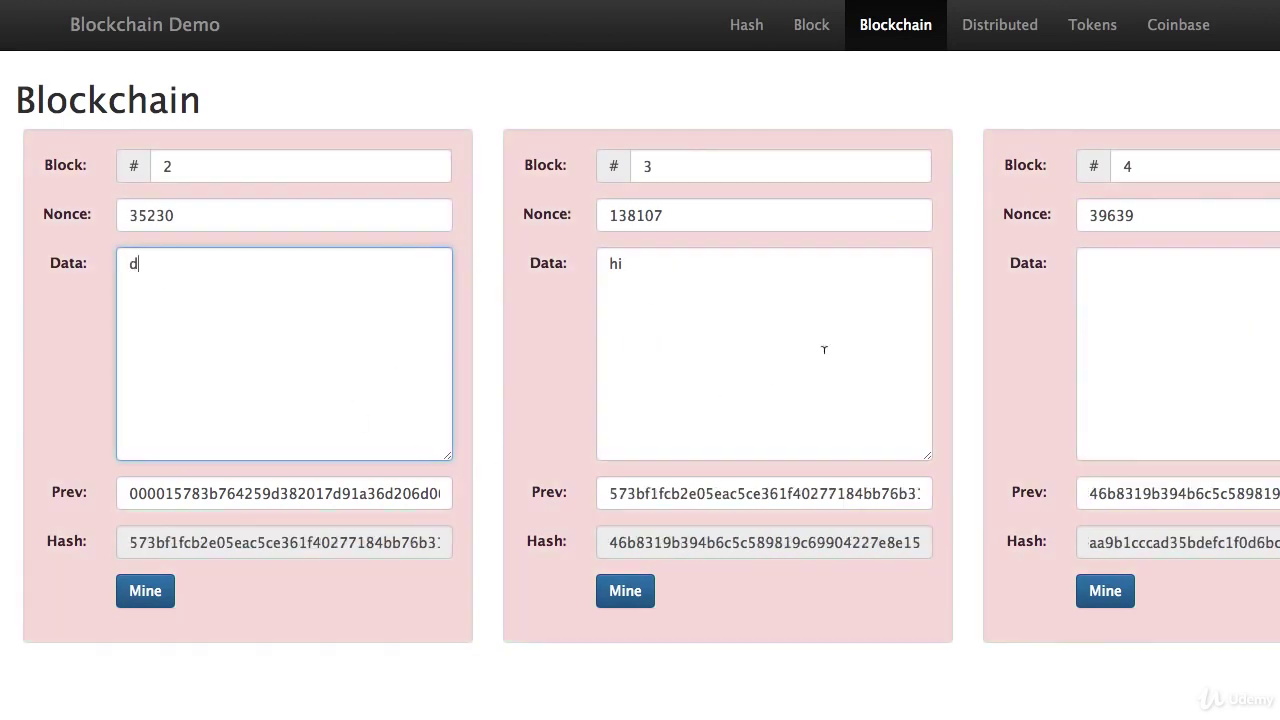
scroll(1108, 354, "right", 10)
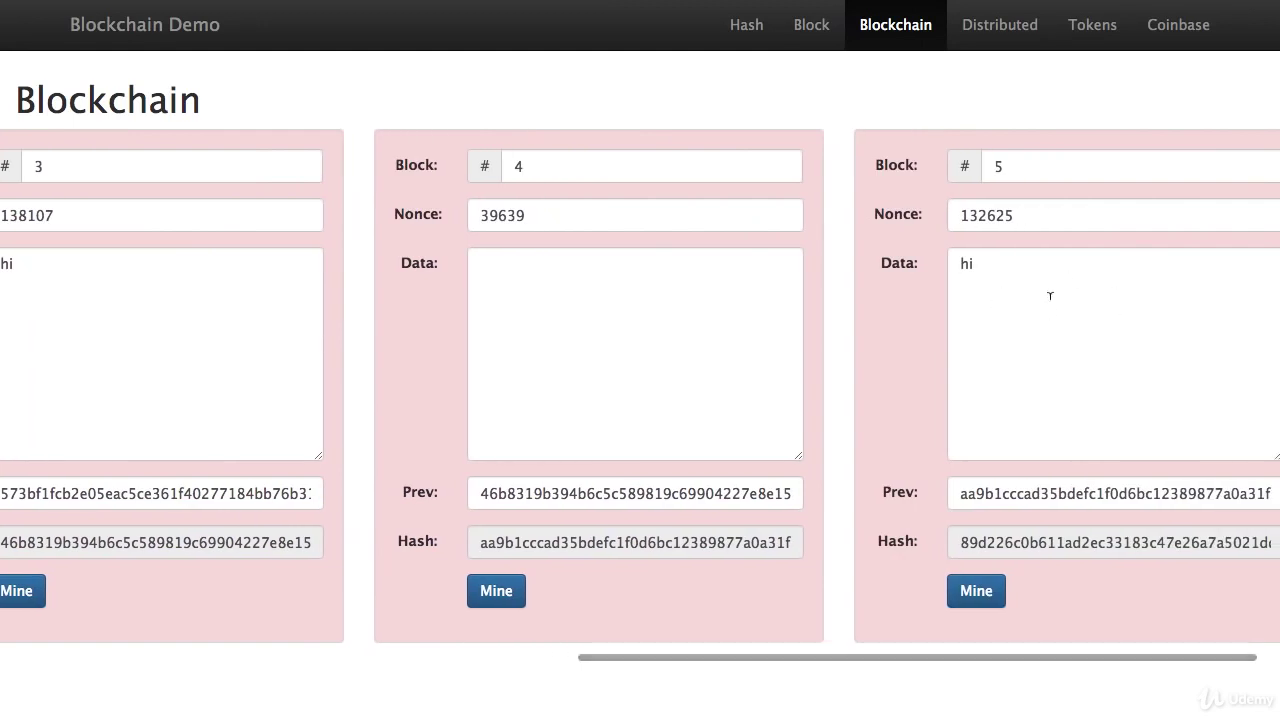
scroll(868, 368, "left", 15)
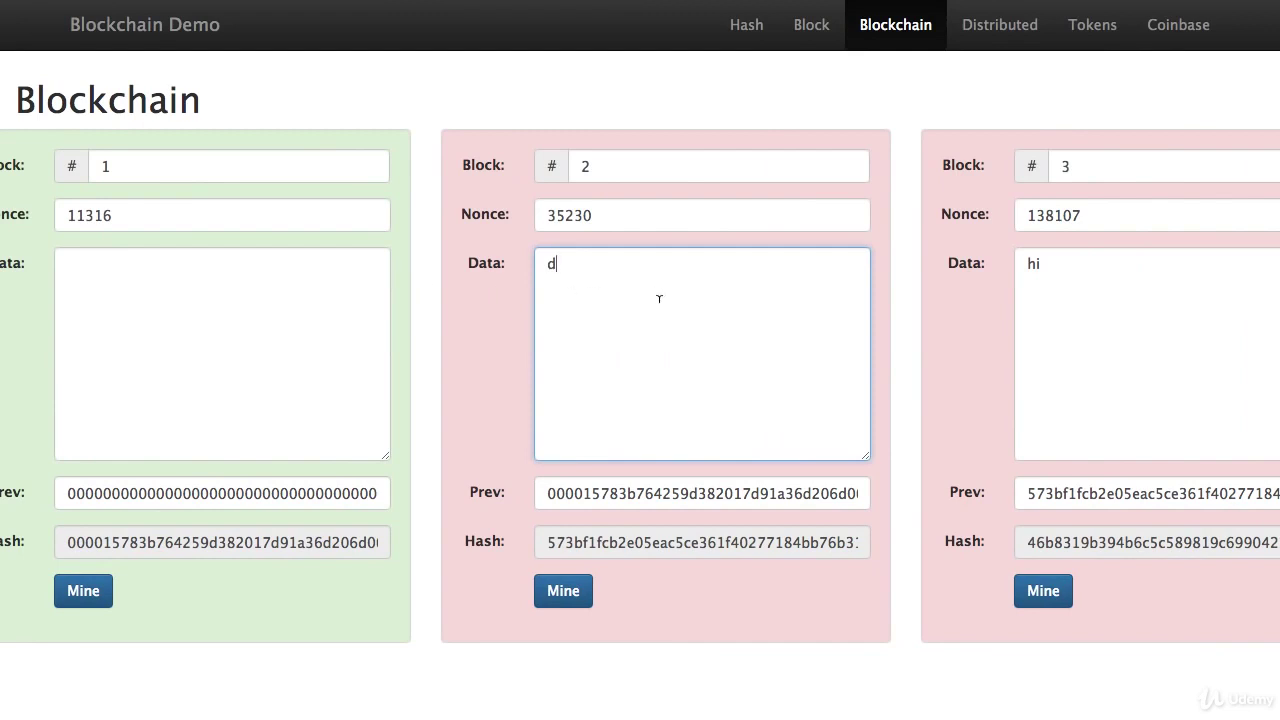
scroll(1091, 400, "right", 11)
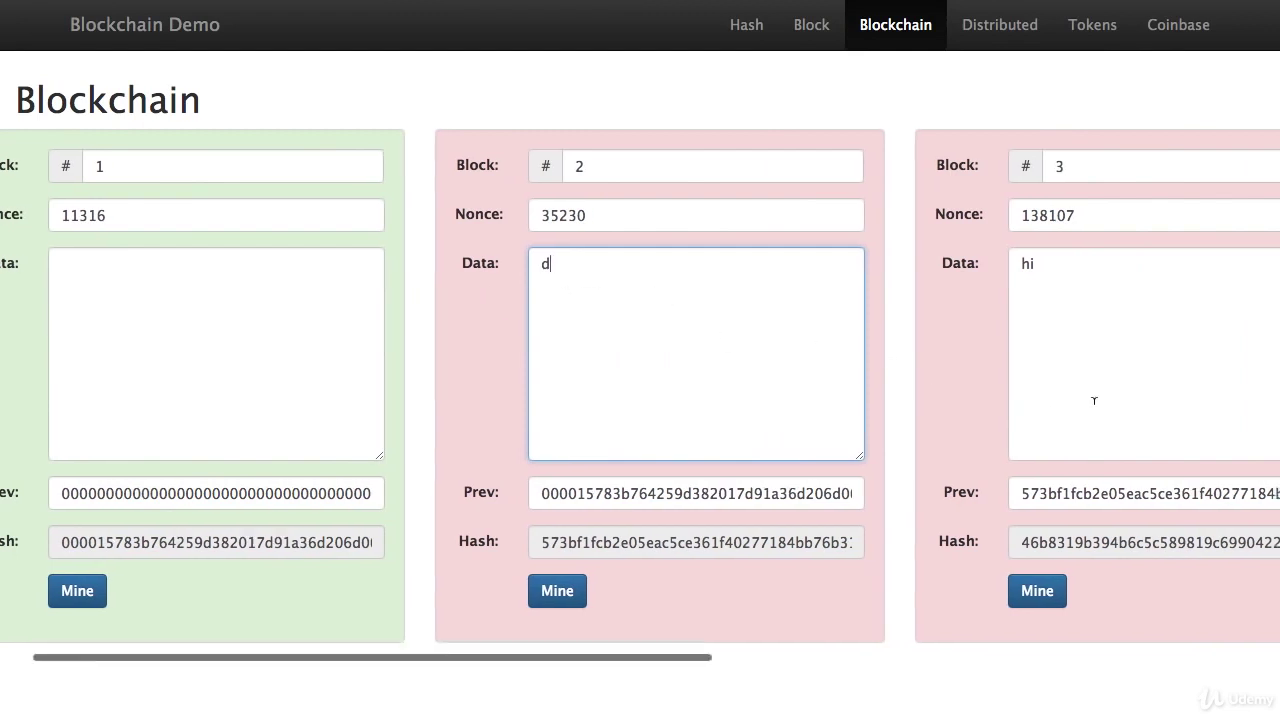
scroll(1094, 400, "left", 7)
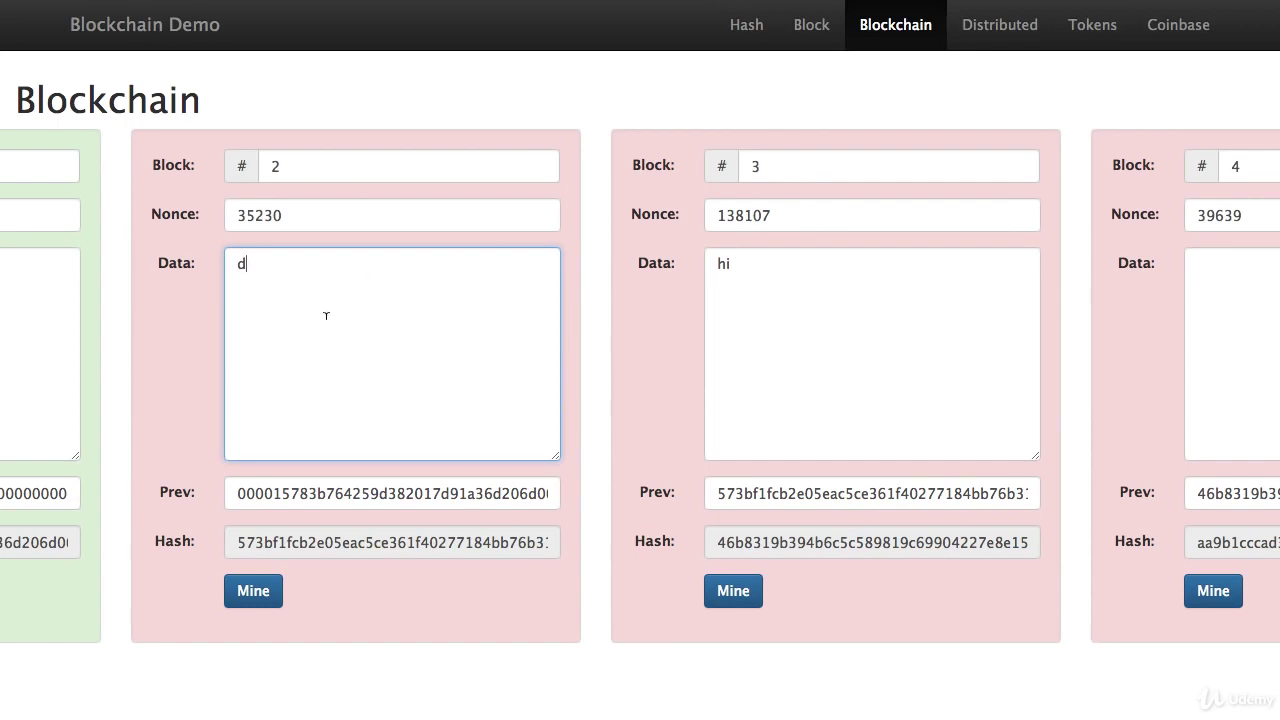
key("BackSpace")
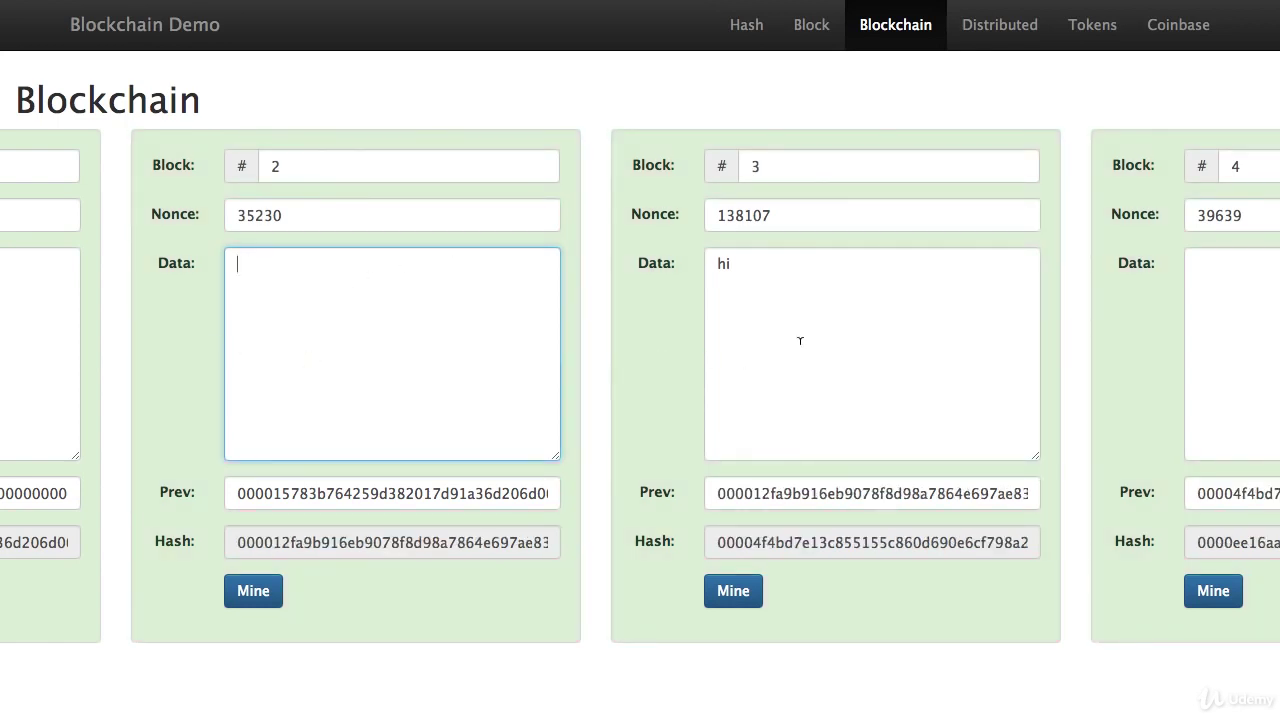
Review blocks 3 to 5 of the chain and open the Distributed blockchain page
scroll(843, 248, "right", 5)
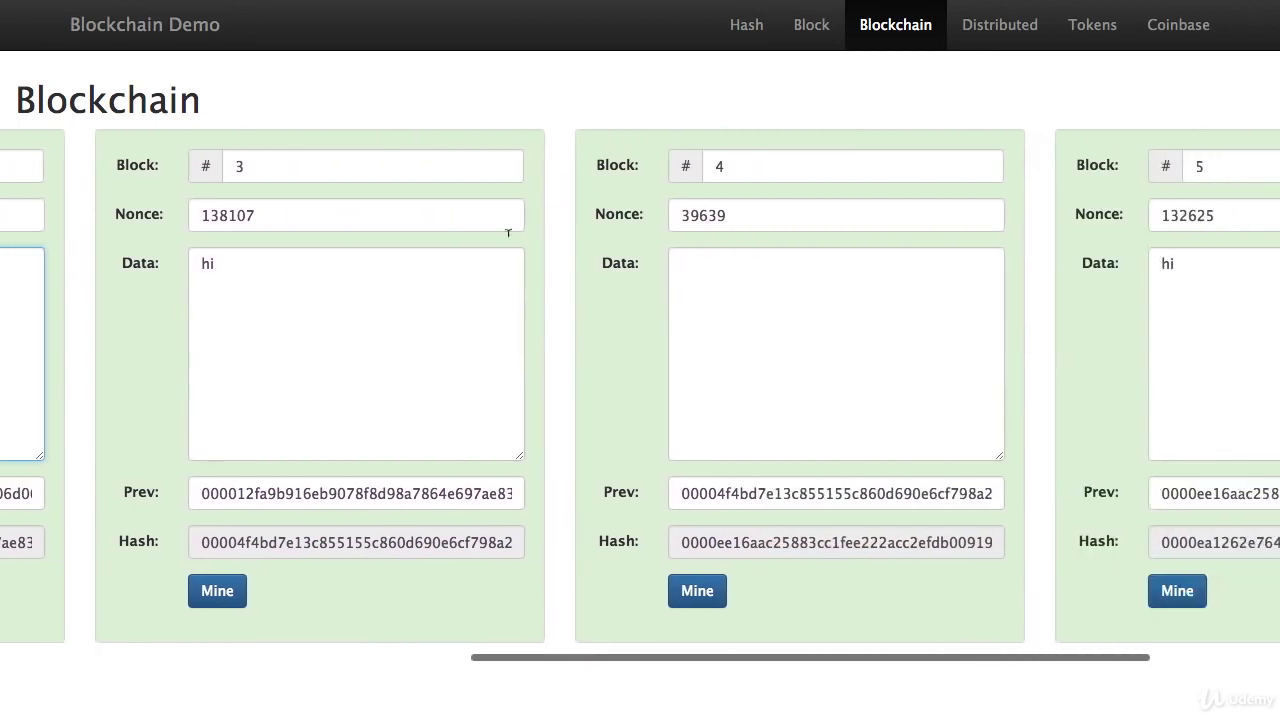
left_click(192, 262)
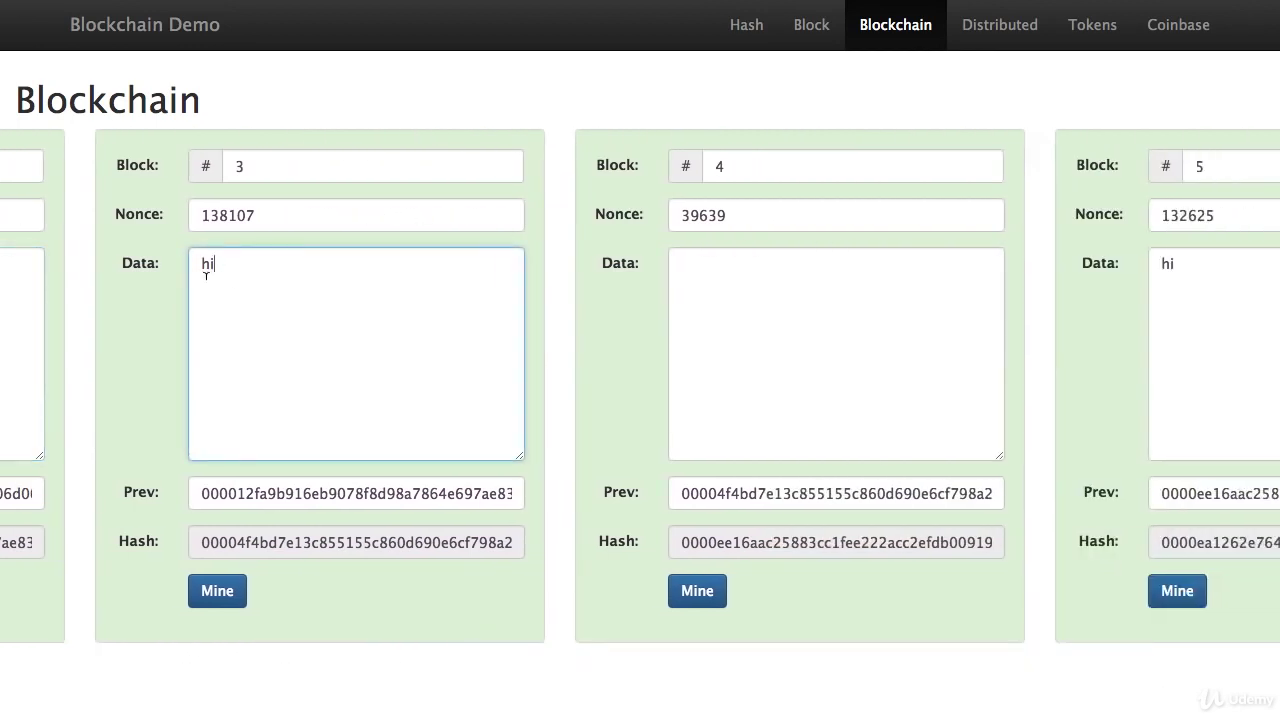
scroll(957, 351, "right", 3)
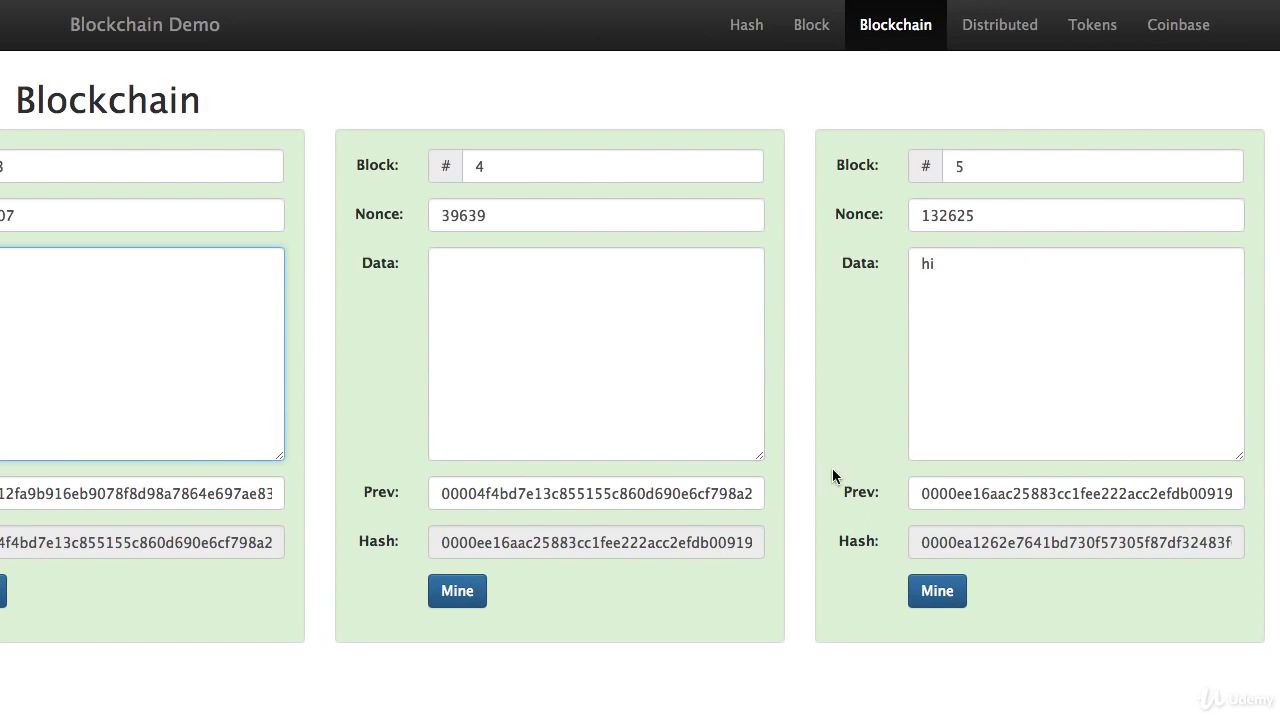
left_click(1001, 35)
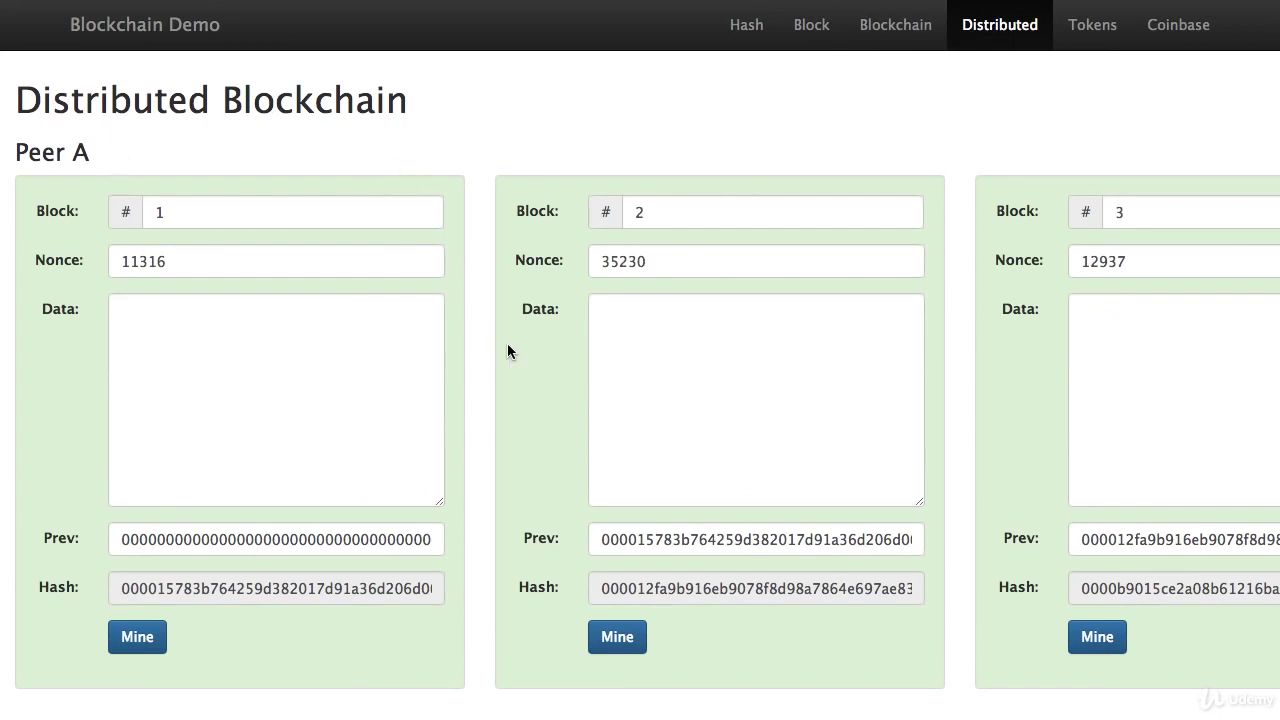
Look through the chains of Peer A and Peer B up to block 5, and continue to Peer C's chain
scroll(507, 351, "right", 10)
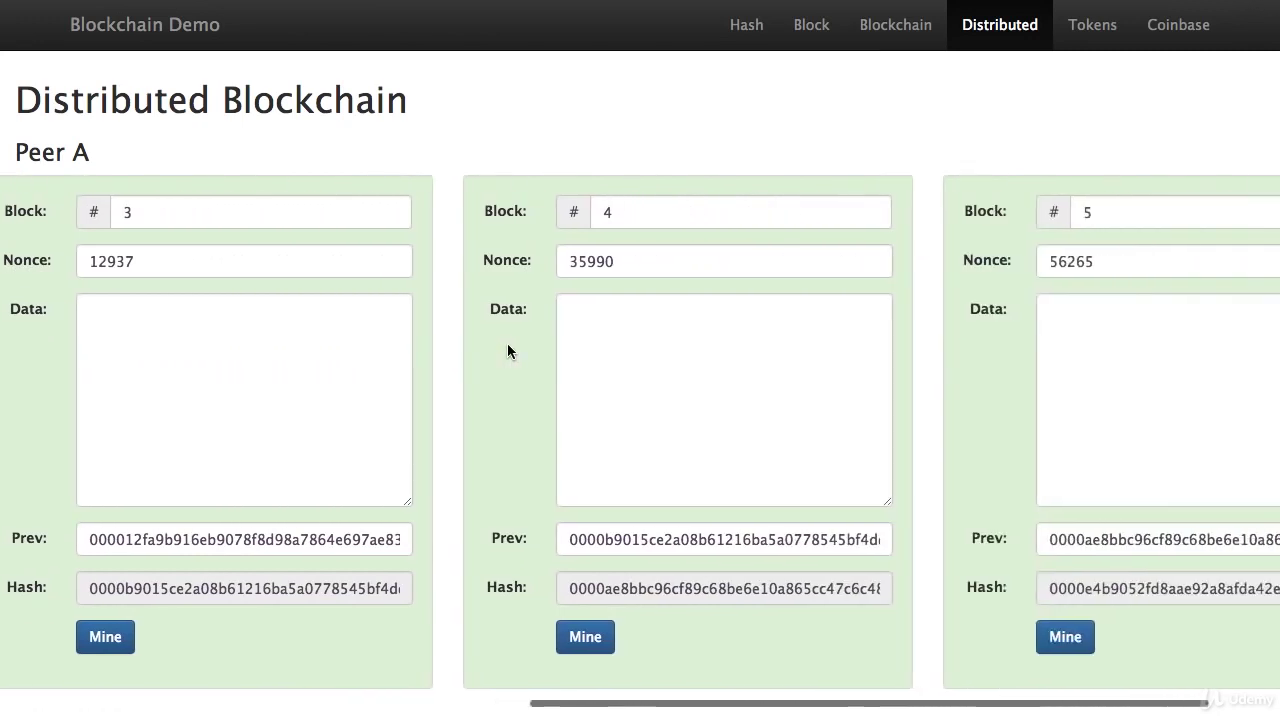
scroll(507, 351, "right", 2)
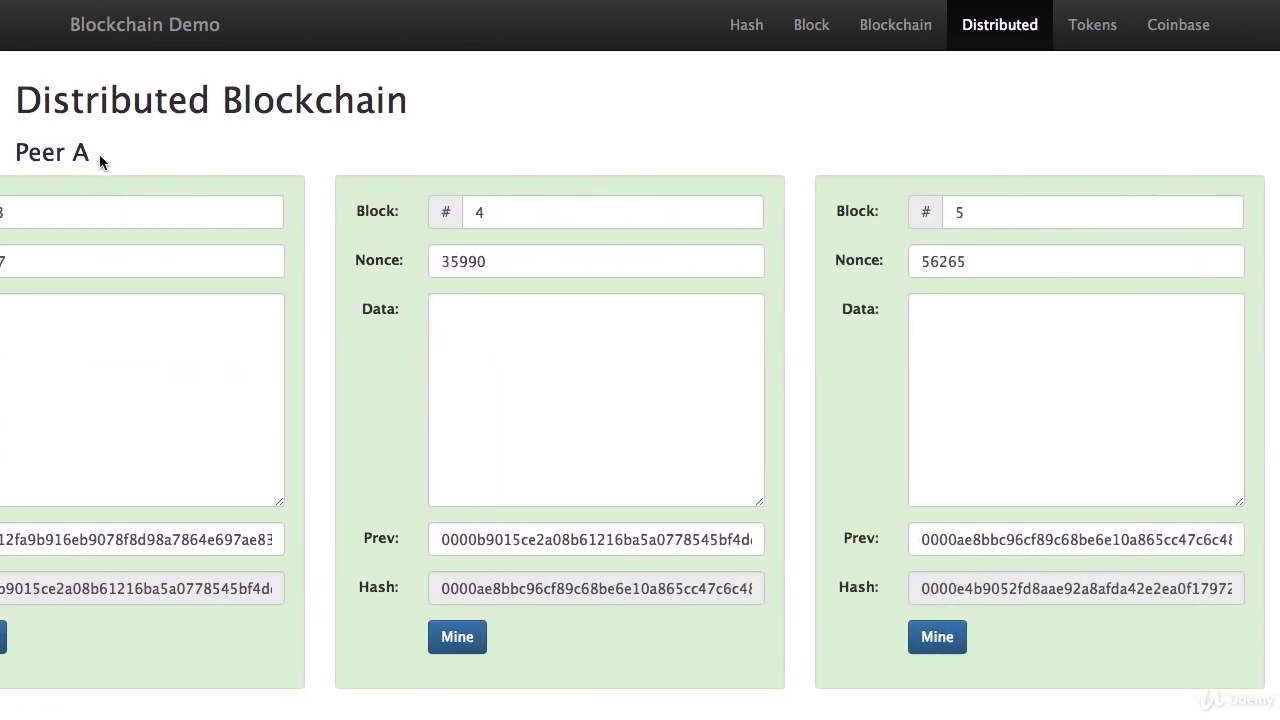
scroll(157, 267, "down", 10)
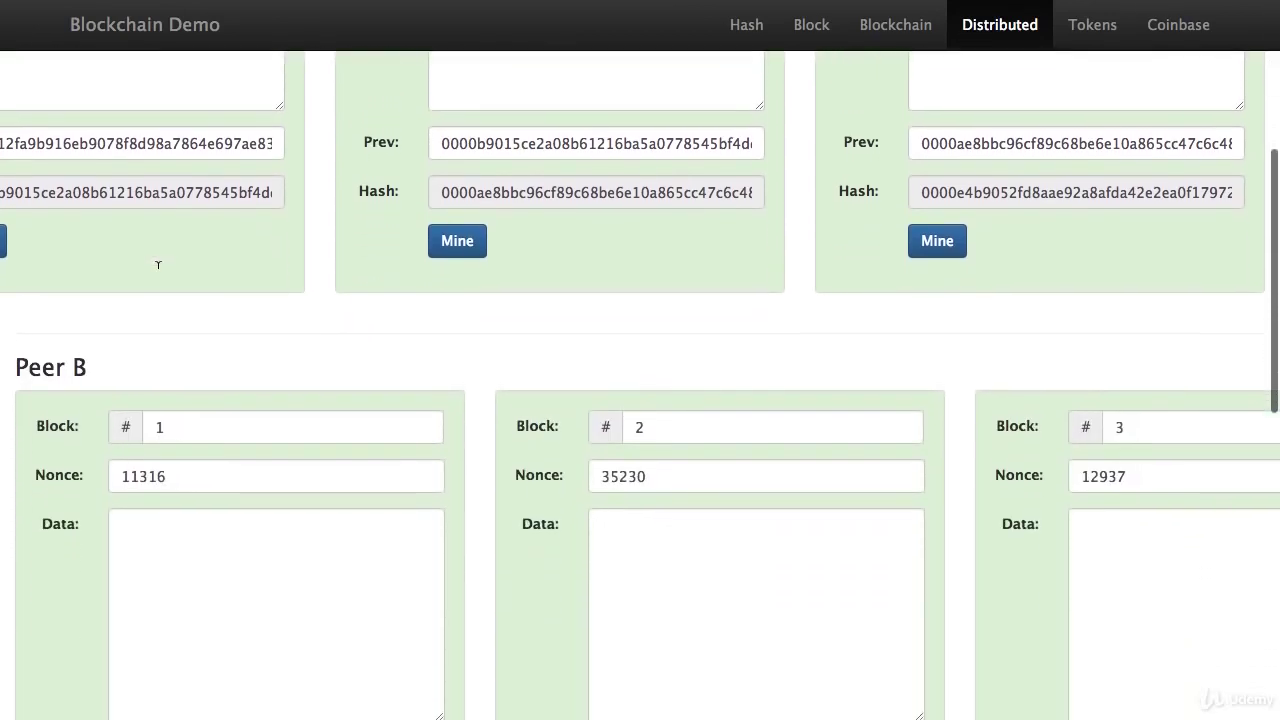
scroll(594, 374, "right", 10)
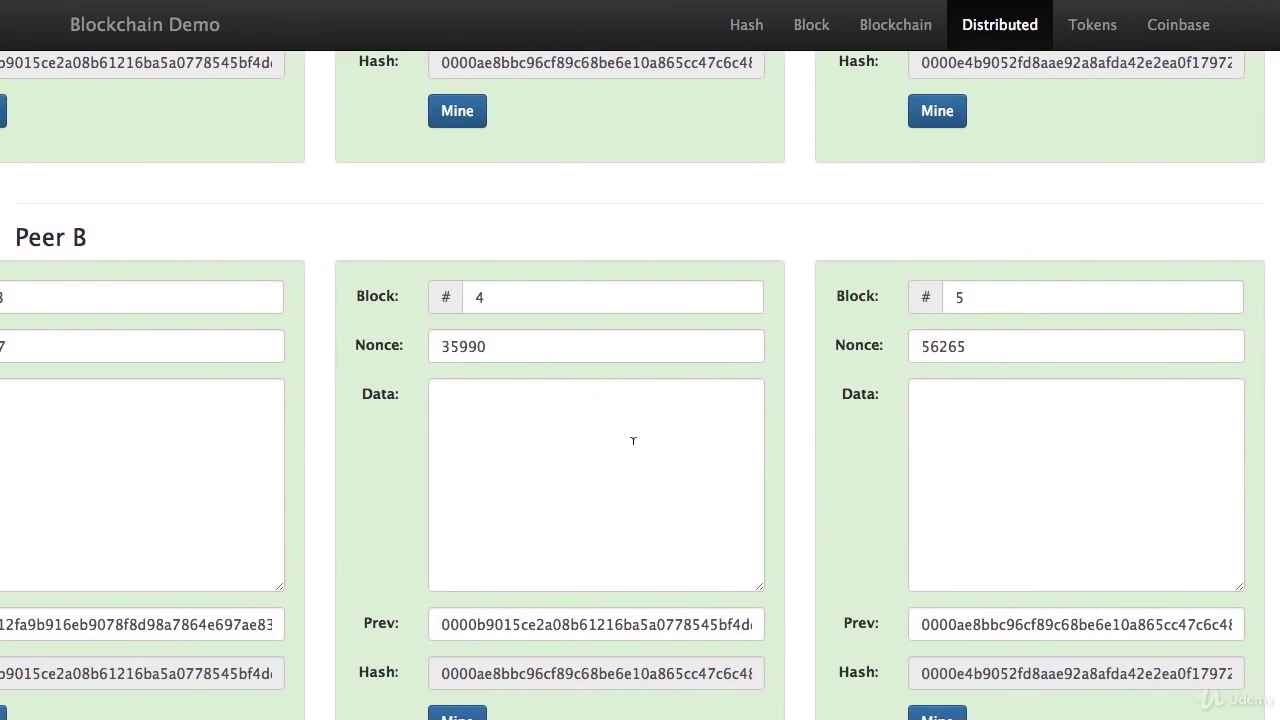
scroll(884, 462, "down", 4)
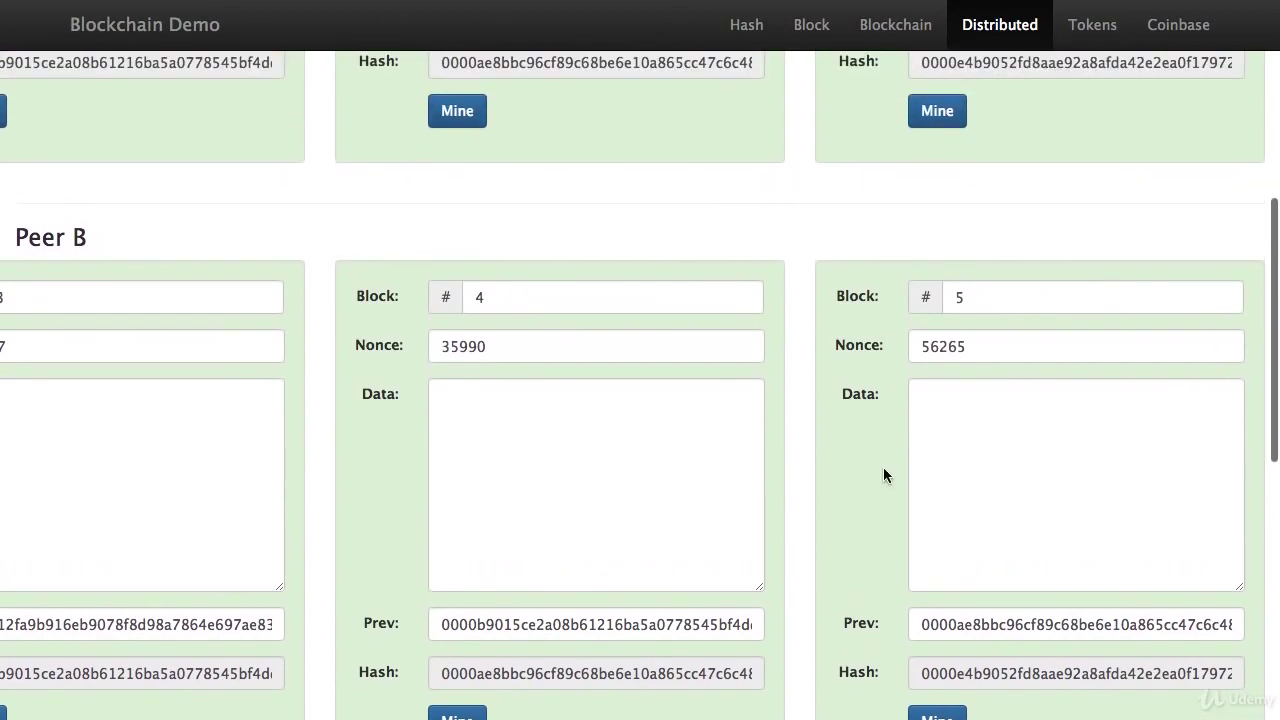
scroll(883, 467, "down", 8)
scroll(515, 364, "right", 10)
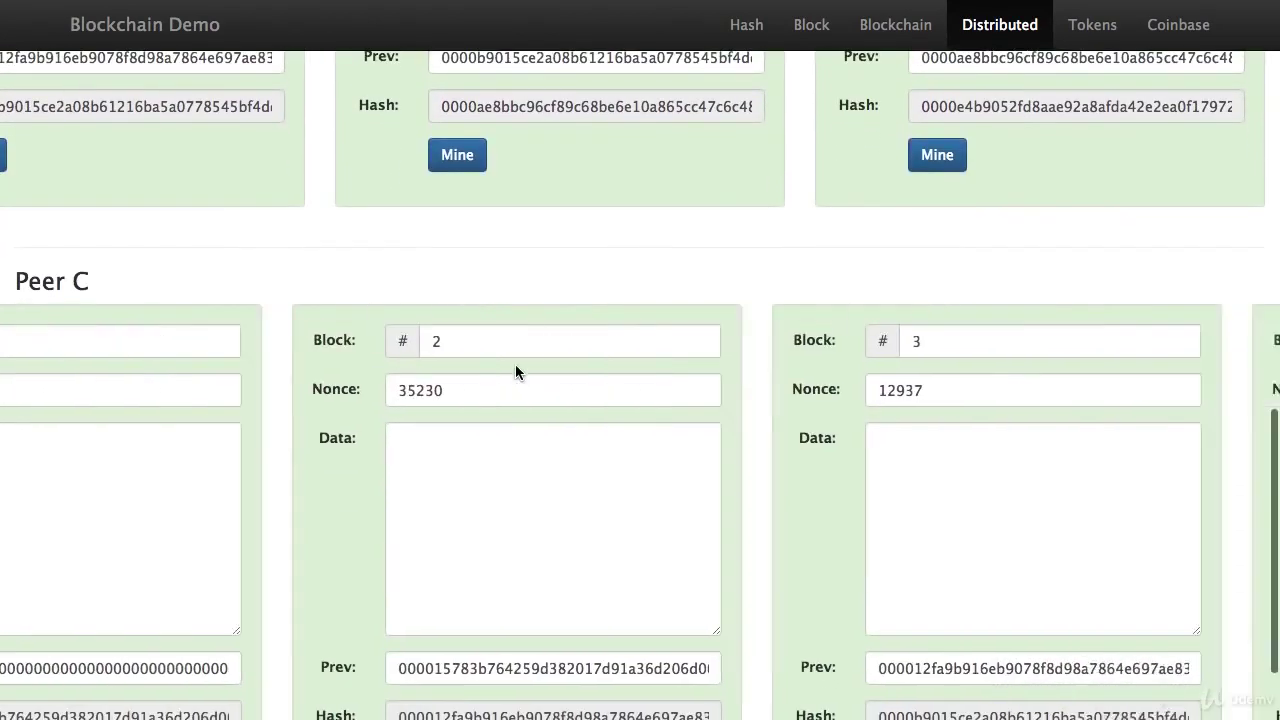
Compare block 5's hash across the chains of Peer A, Peer B and Peer C
scroll(895, 372, "up", 10)
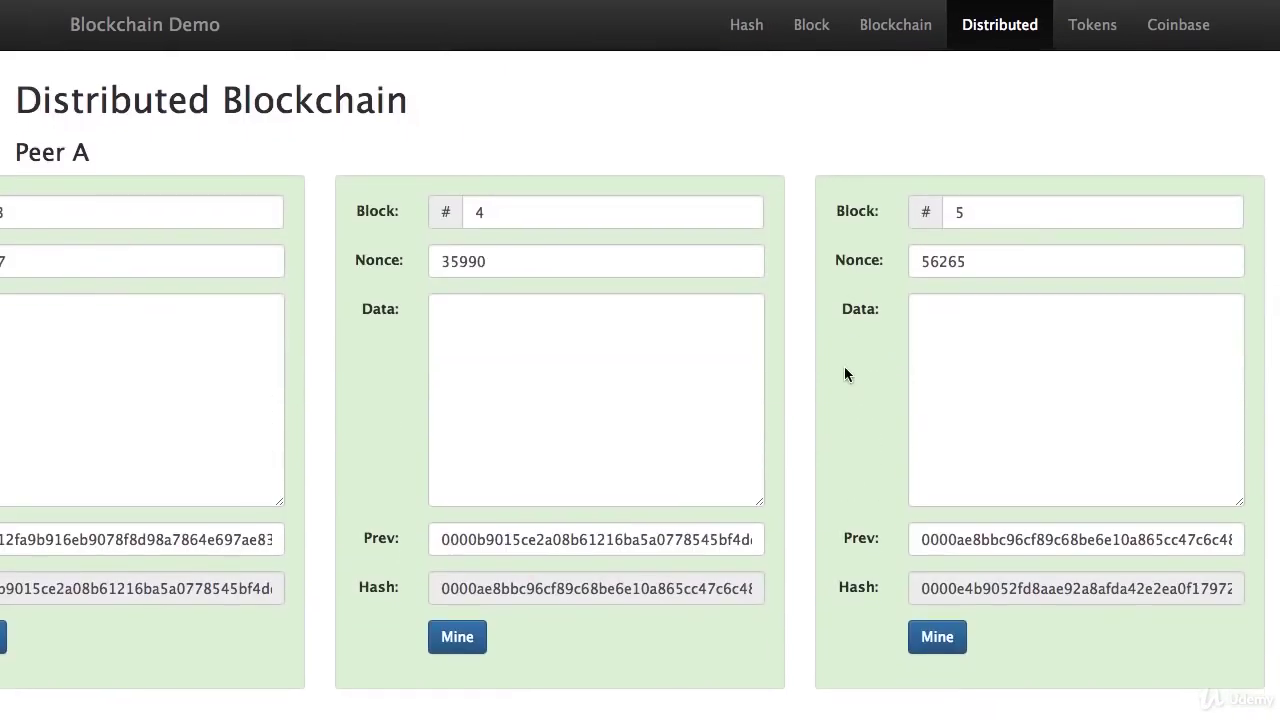
scroll(844, 368, "down", 4)
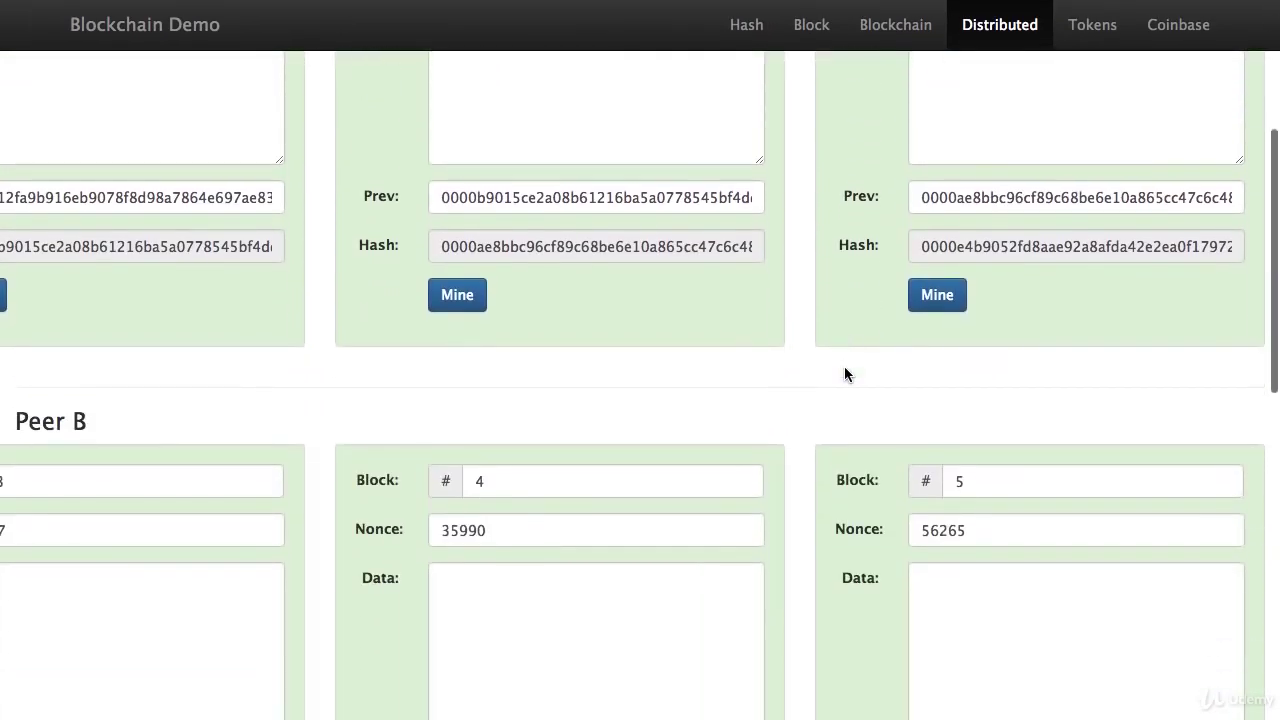
scroll(845, 368, "up", 2)
scroll(845, 372, "up", 2)
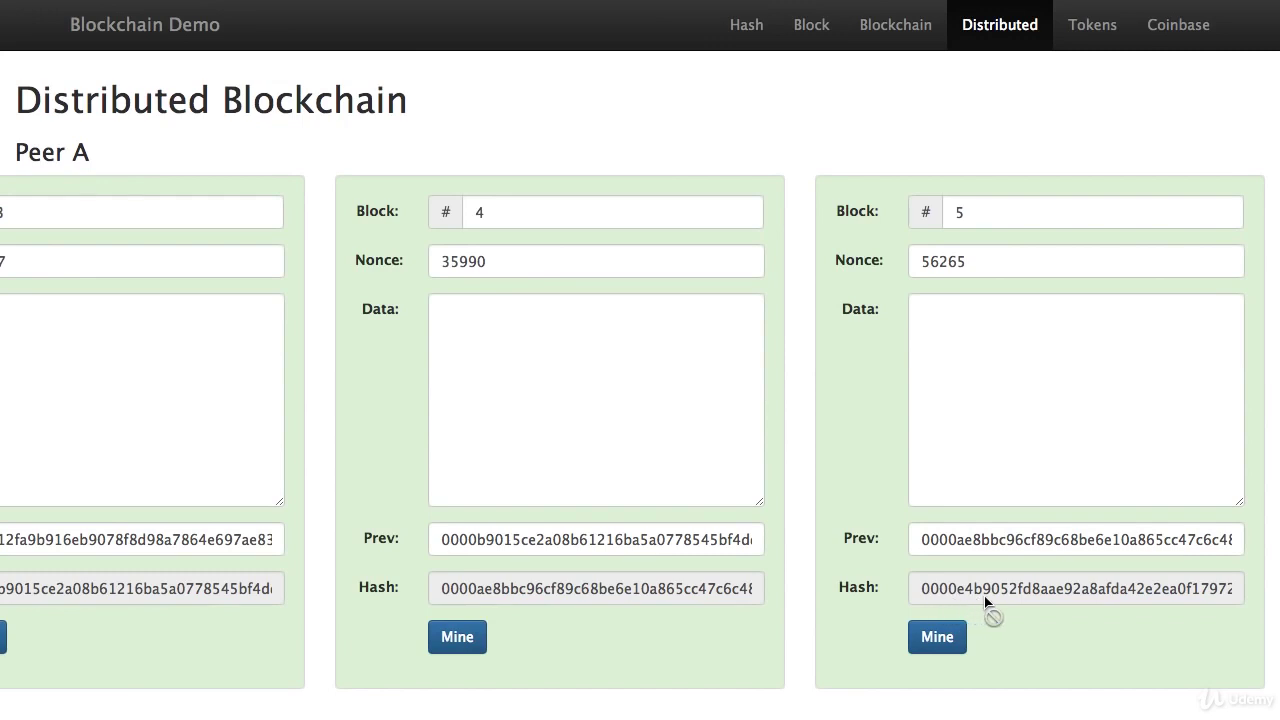
scroll(1021, 603, "down", 5)
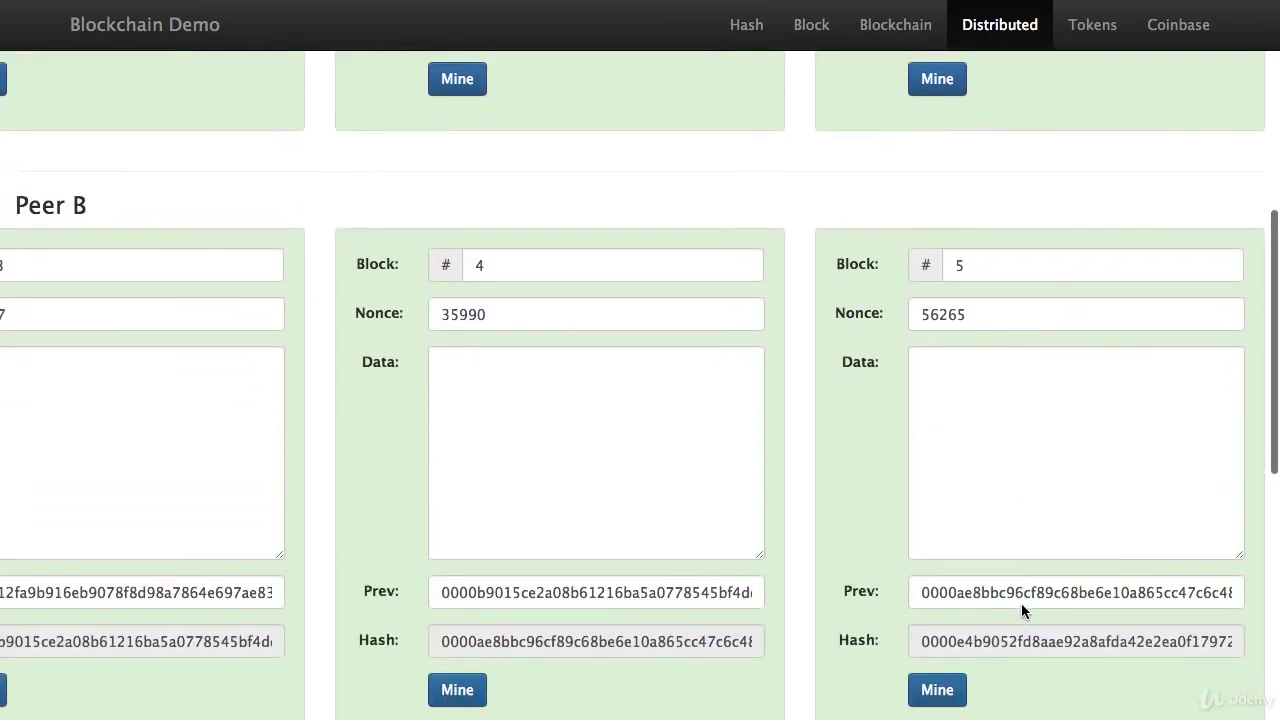
scroll(1021, 603, "down", 1)
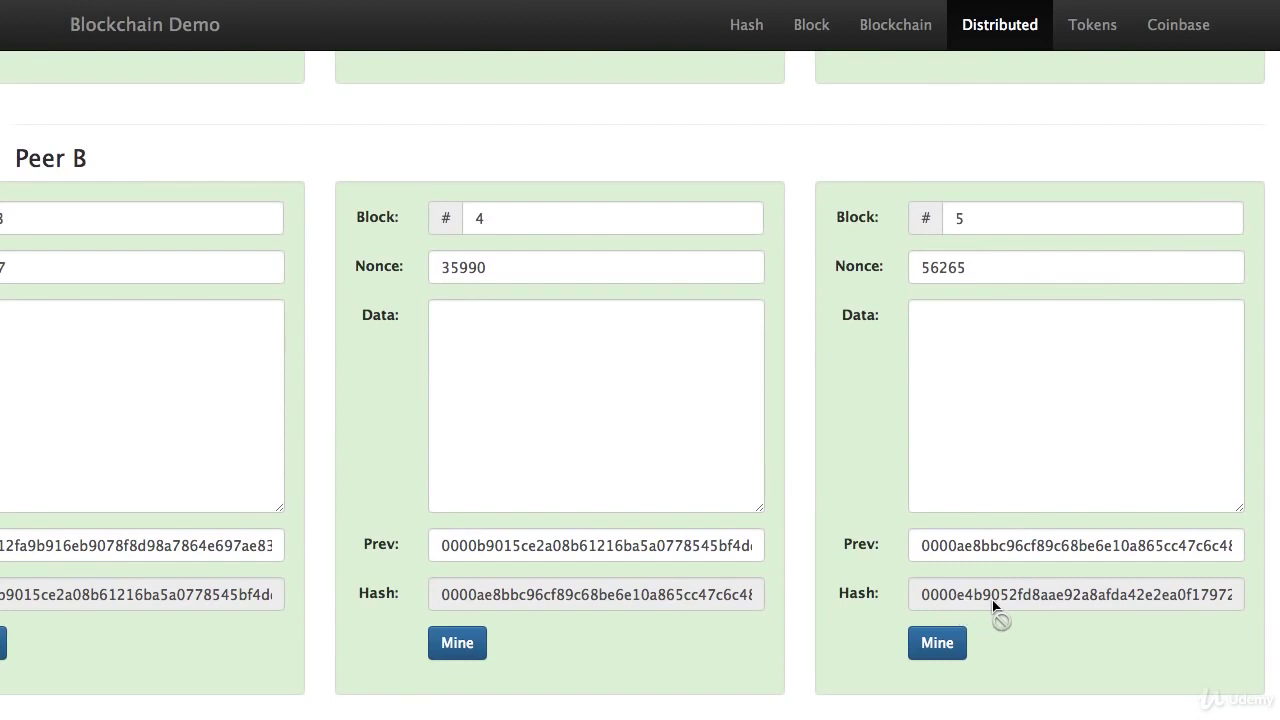
scroll(1054, 642, "down", 6)
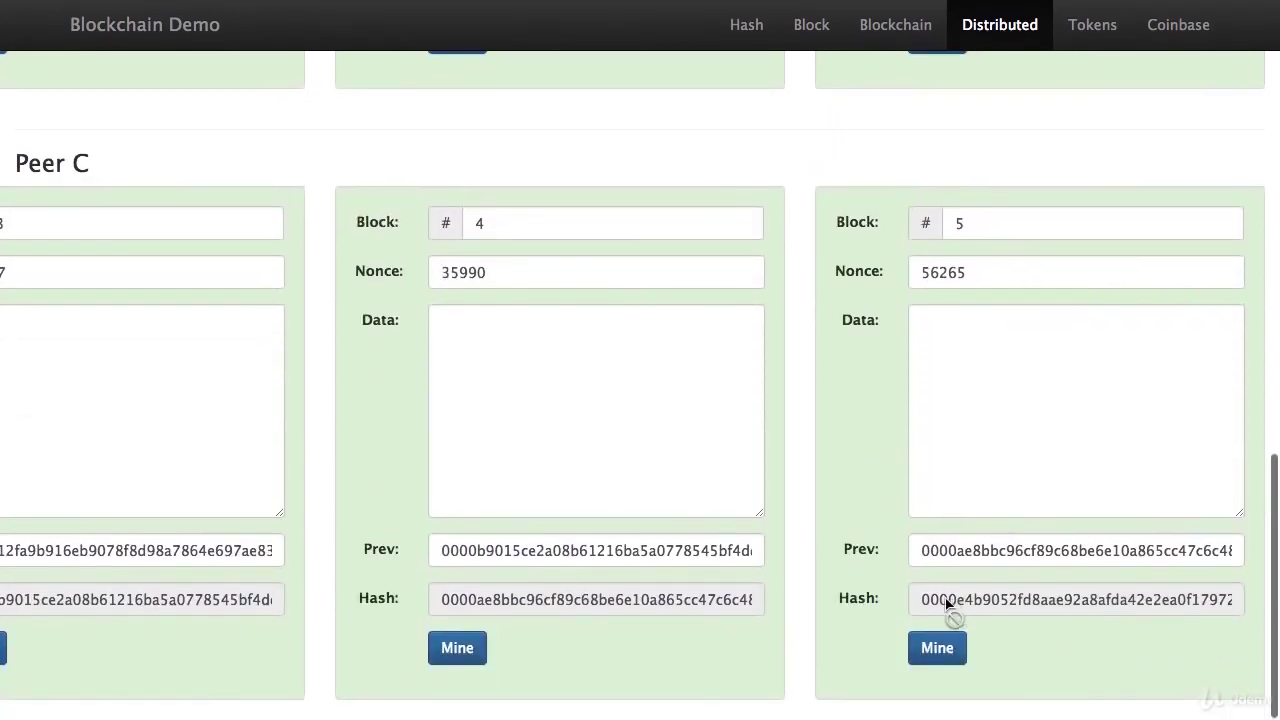
Set block 4's data to "hi" in Peer B's chain and mine that block
scroll(1051, 503, "up", 6)
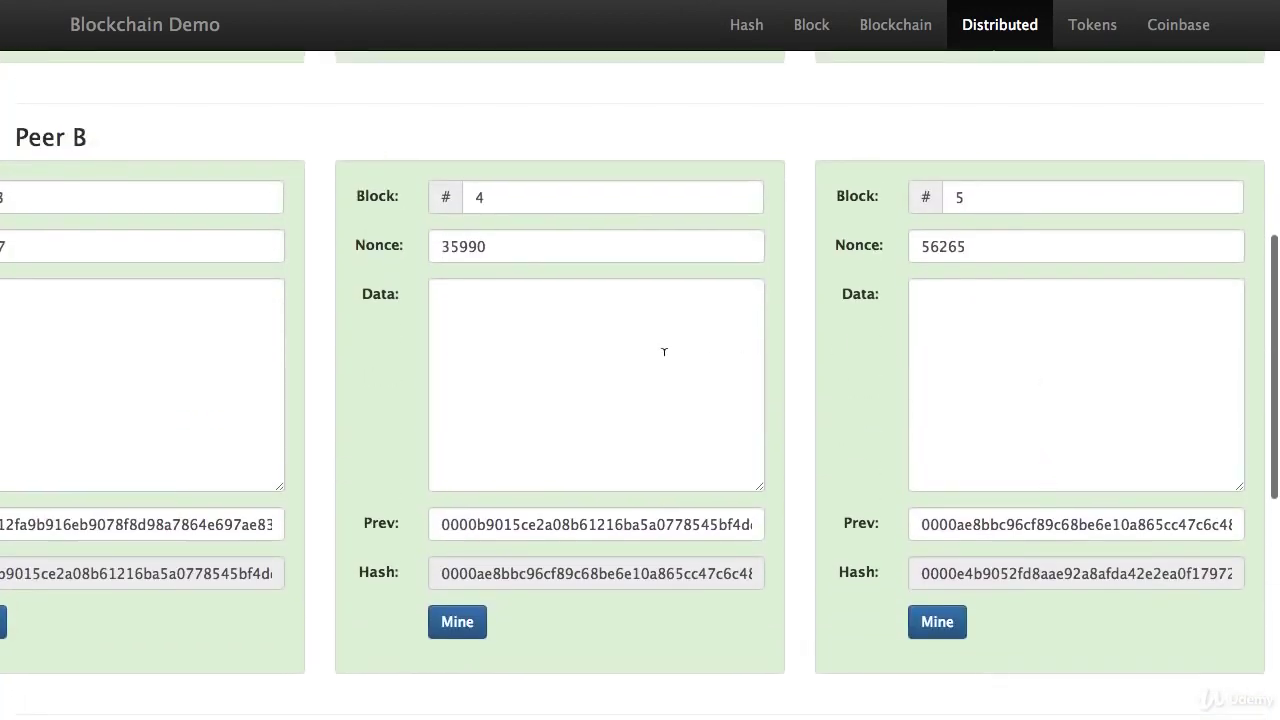
left_click(663, 351)
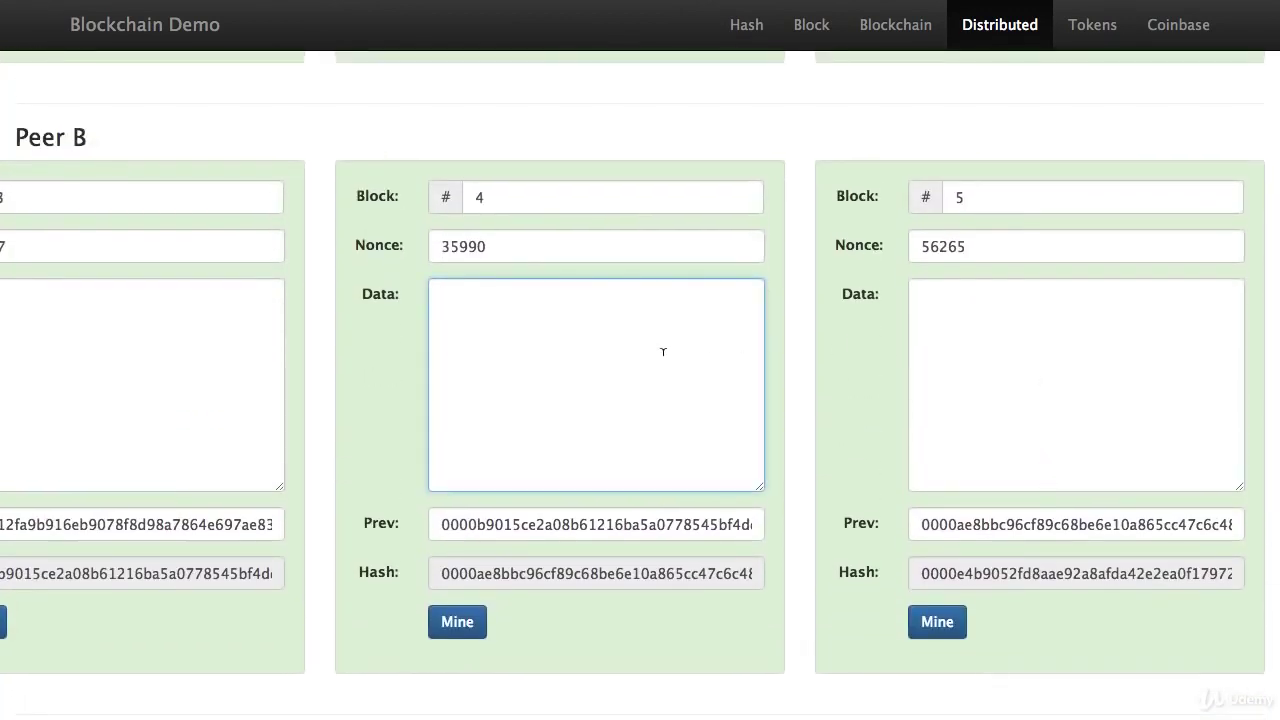
type("hi")
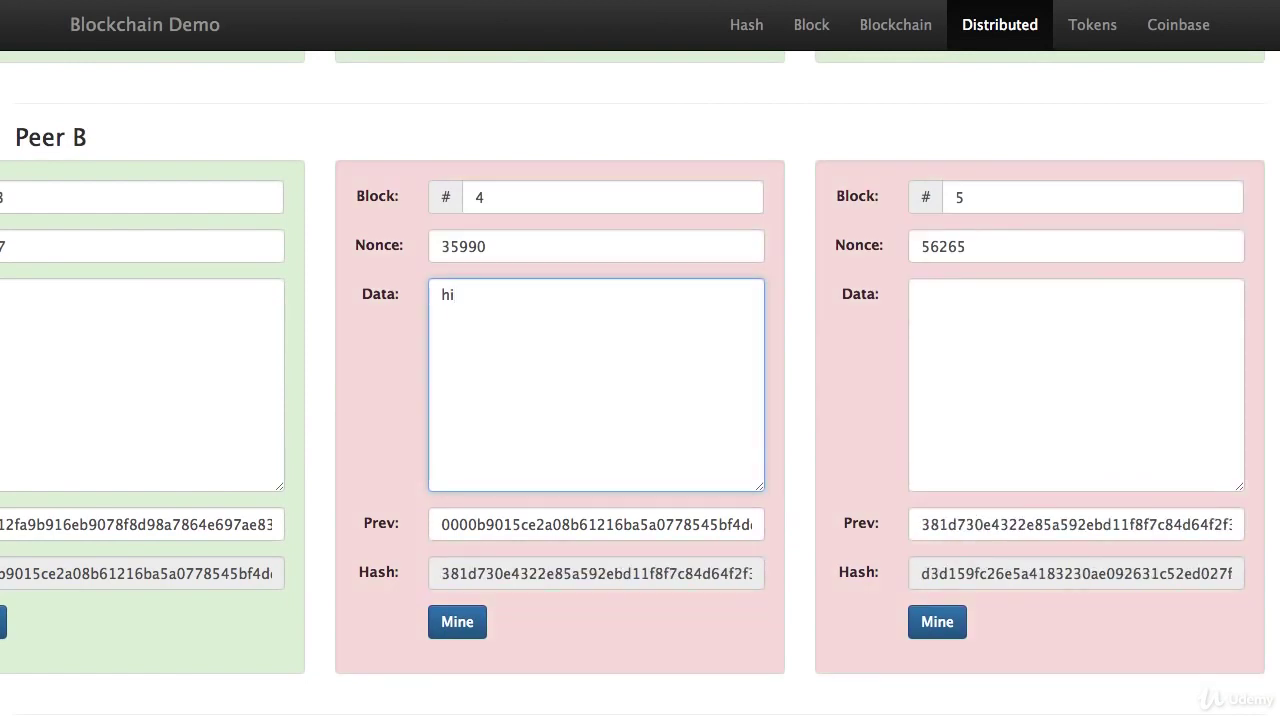
left_click(452, 628)
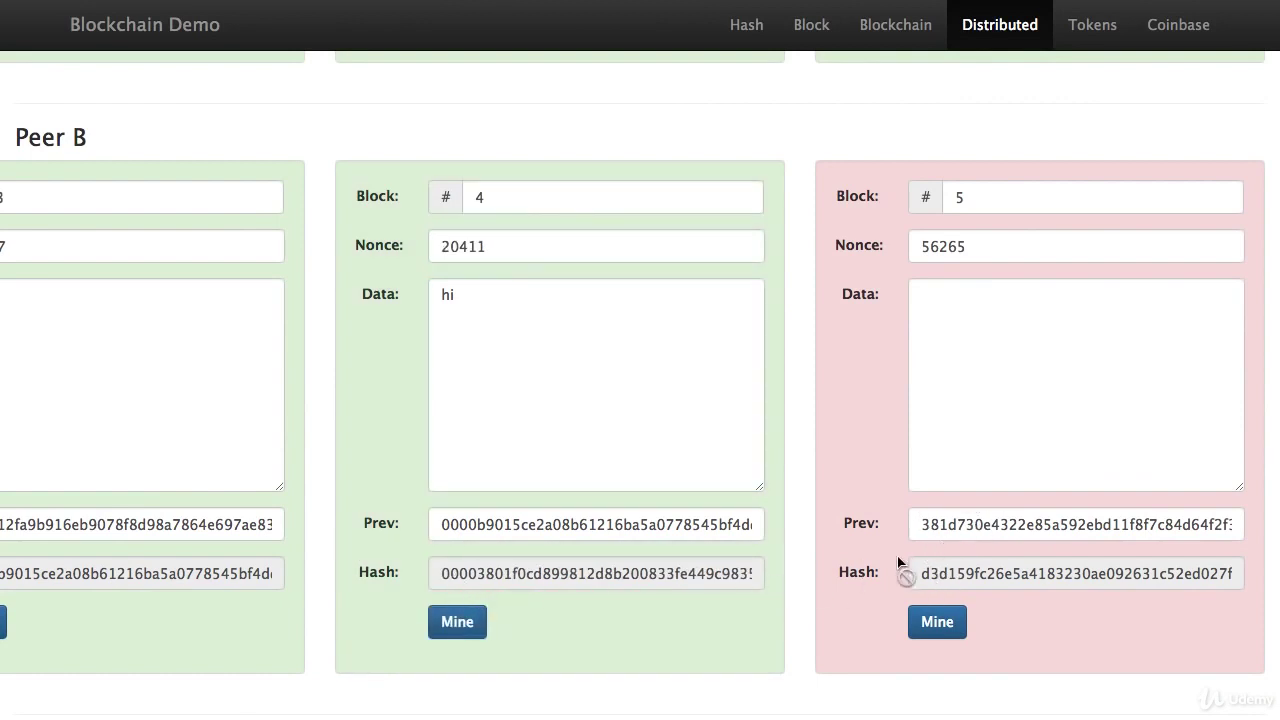
Mine block 5 in Peer B's chain with its data left empty
left_click(989, 435)
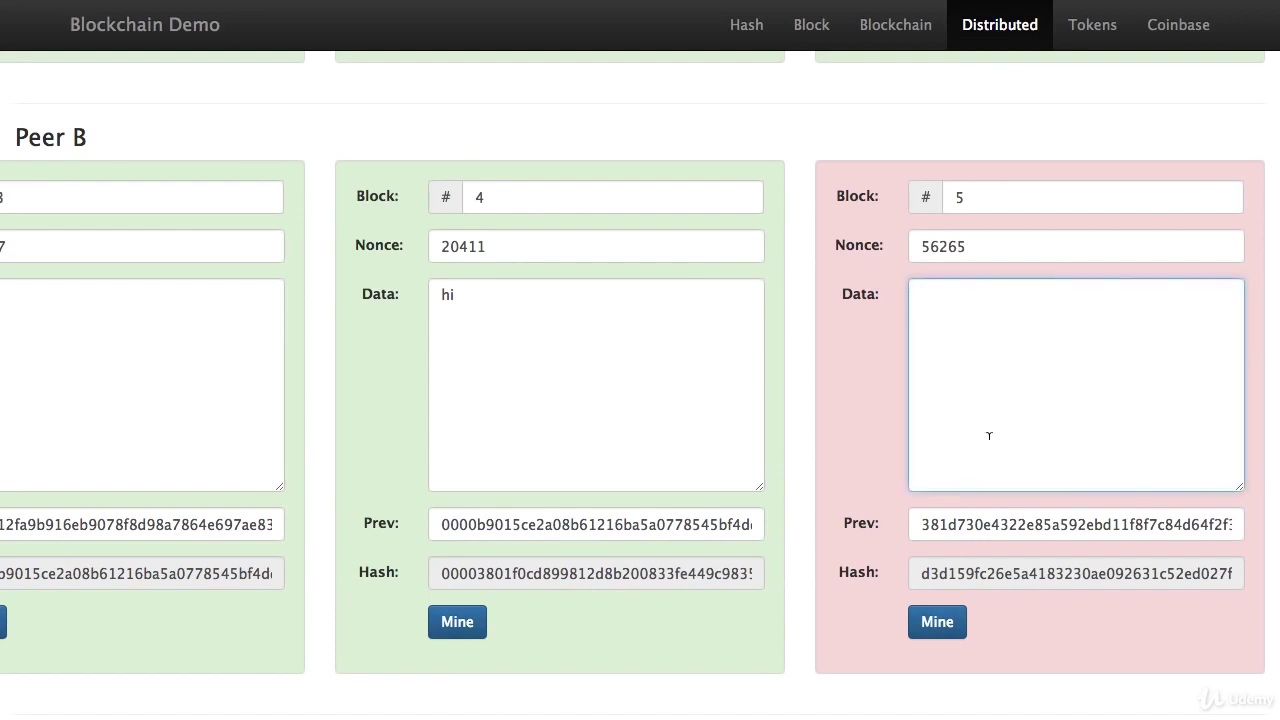
key("BackSpace")
left_click(926, 622)
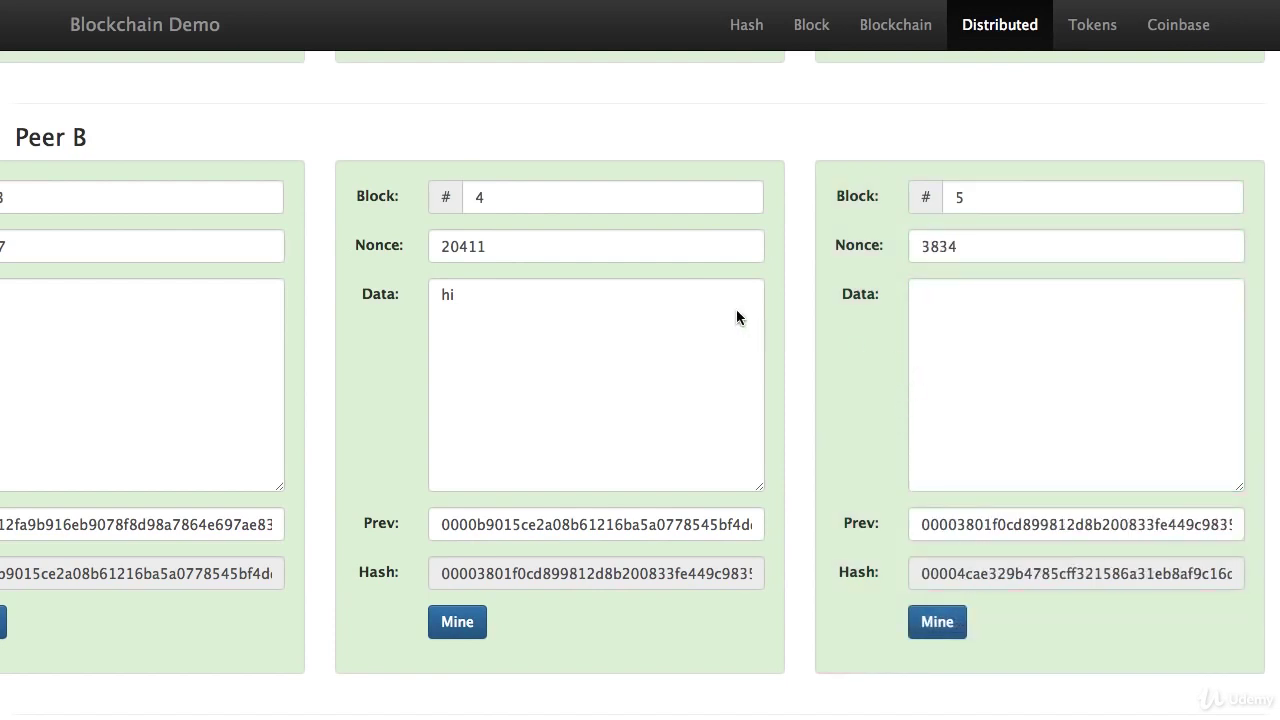
Compare Peer B's block 5 hash with the block 5 hashes of Peer A and Peer C
scroll(814, 266, "up", 6)
scroll(814, 266, "down", 2)
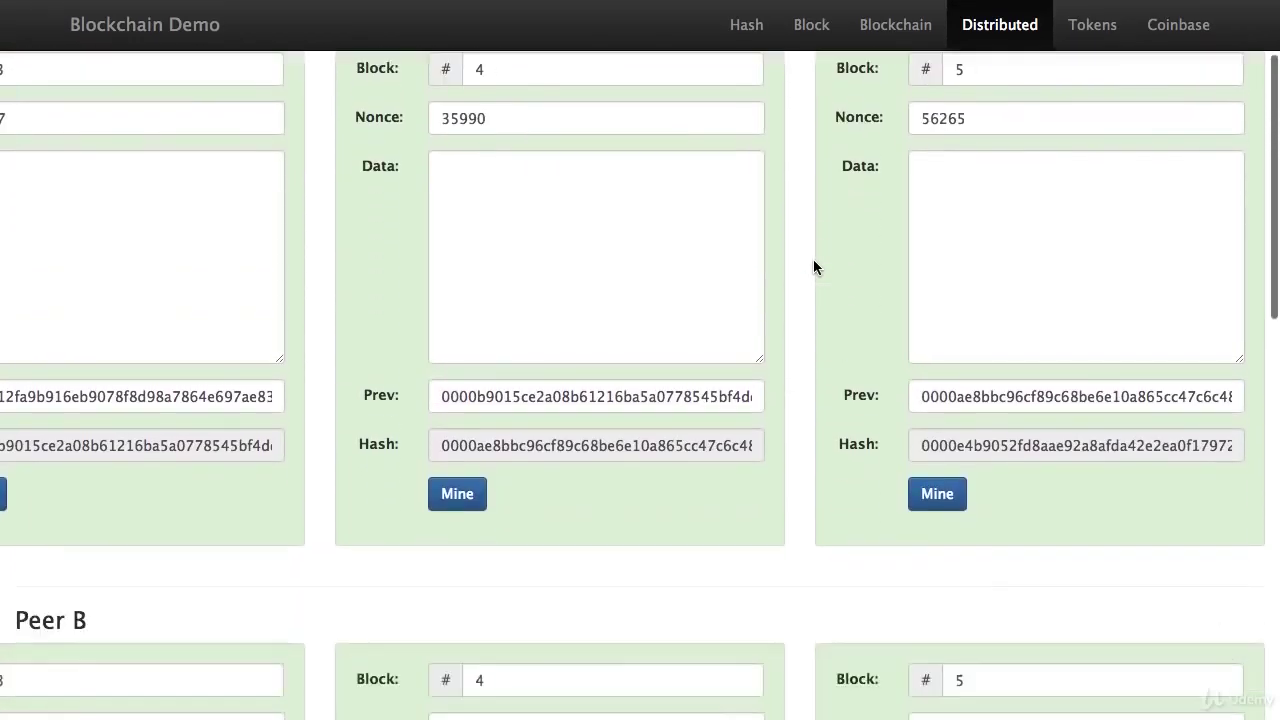
scroll(813, 266, "down", 10)
scroll(813, 266, "up", 3)
scroll(813, 266, "up", 9)
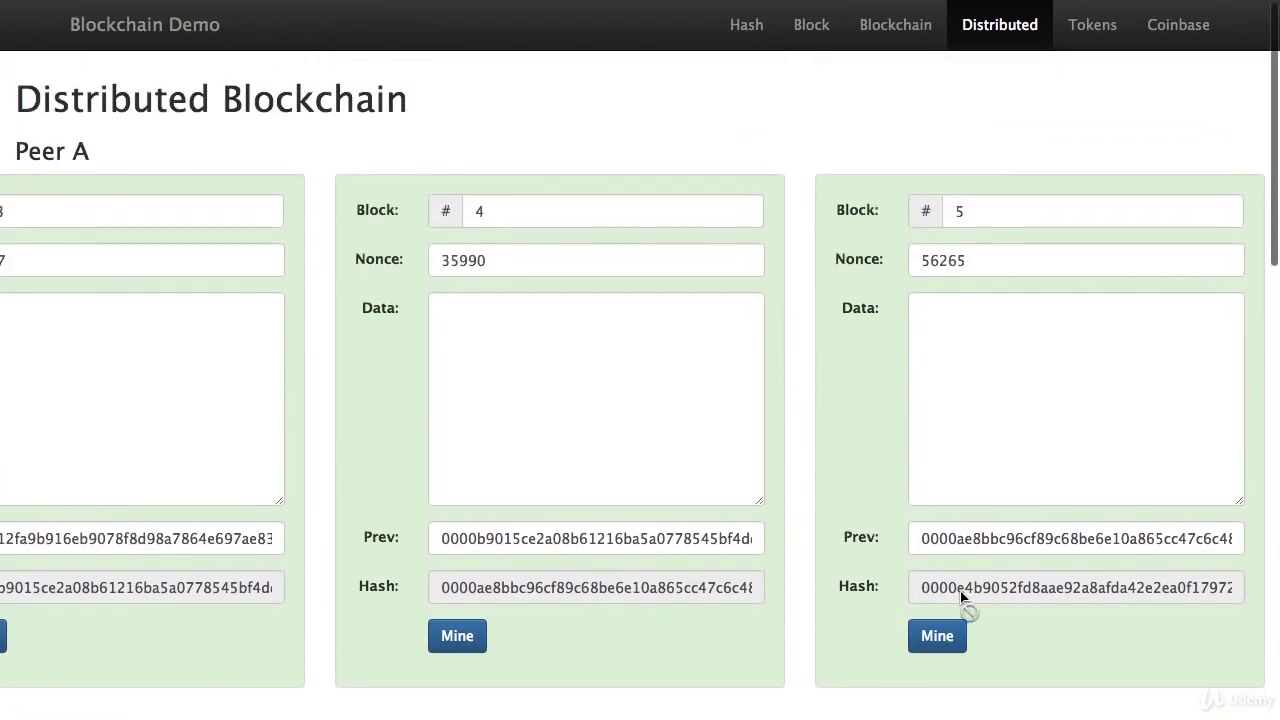
scroll(988, 597, "down", 12)
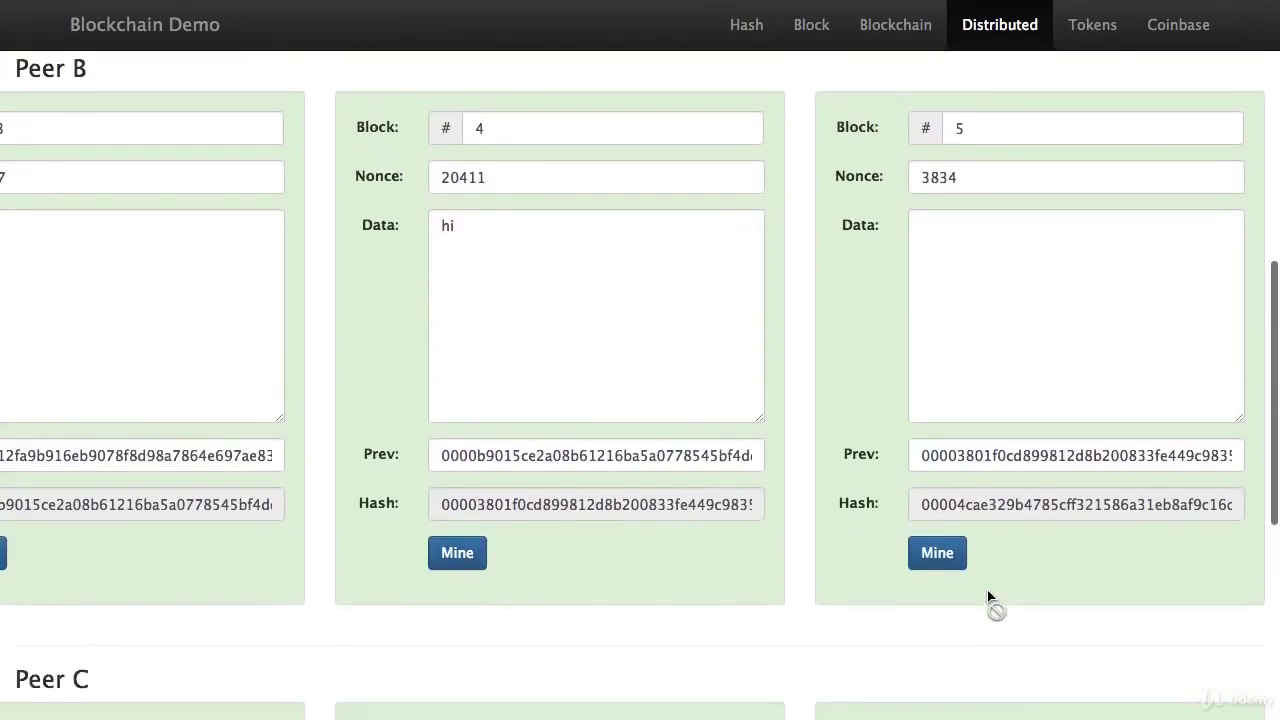
scroll(990, 660, "down", 1)
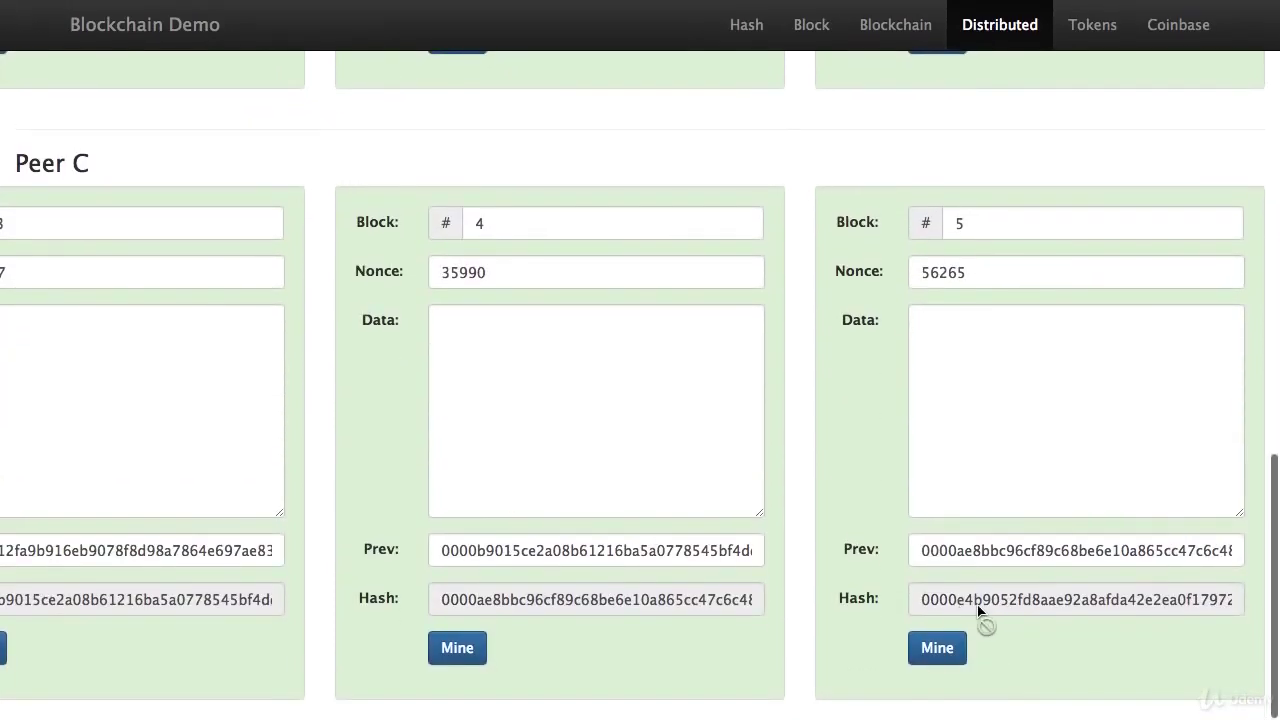
Re-examine blocks 4 and 5 of all three peers to identify which chain disagrees with the majority
scroll(1010, 480, "up", 5)
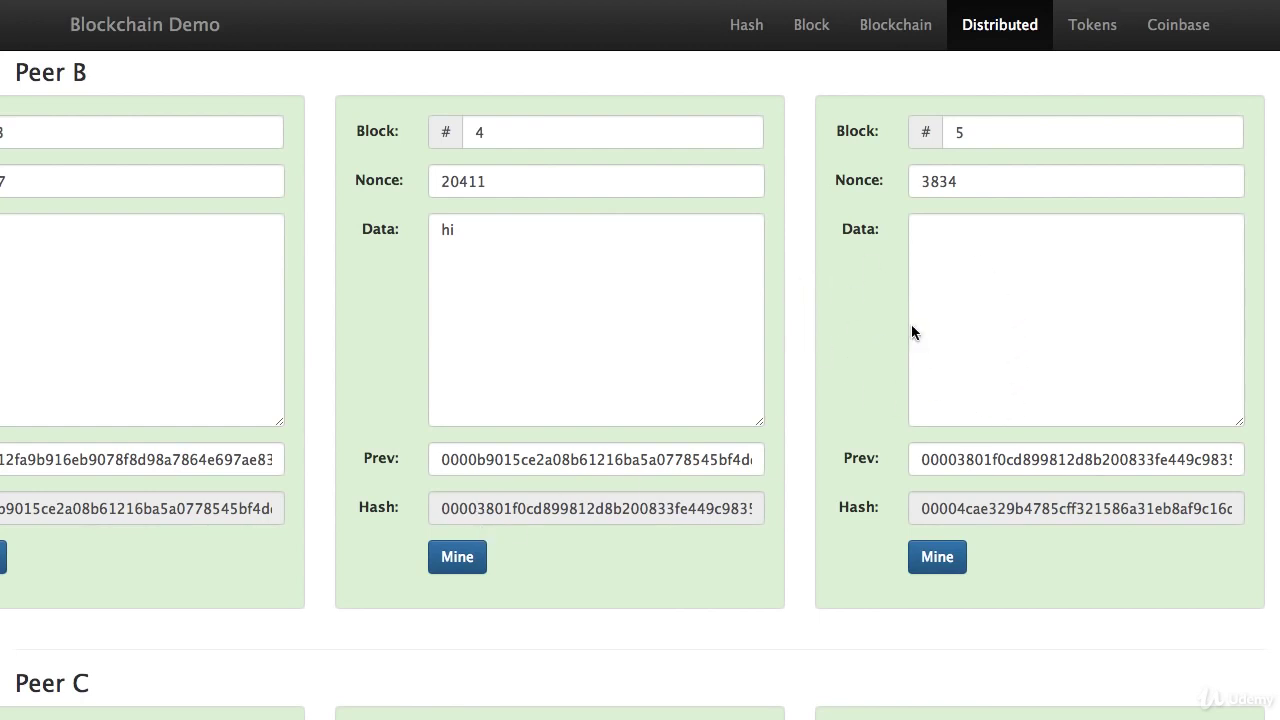
scroll(1013, 300, "up", 5)
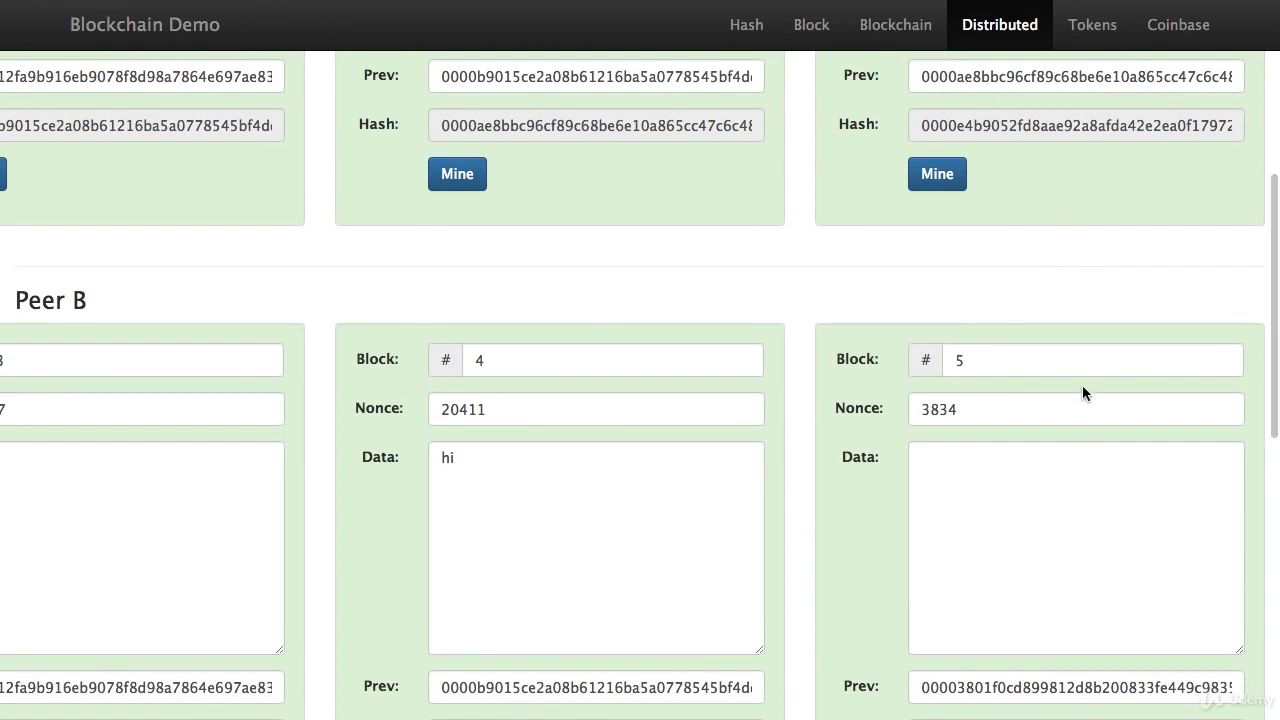
scroll(1065, 219, "up", 6)
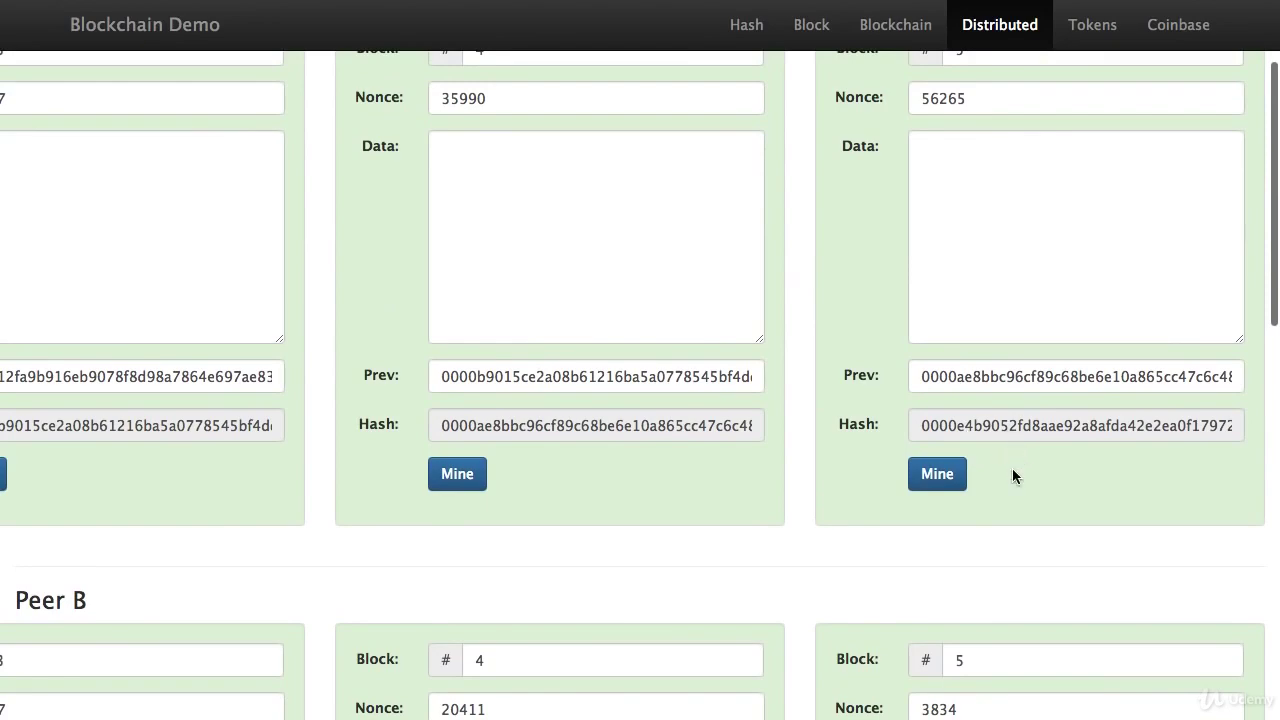
scroll(1010, 472, "down", 14)
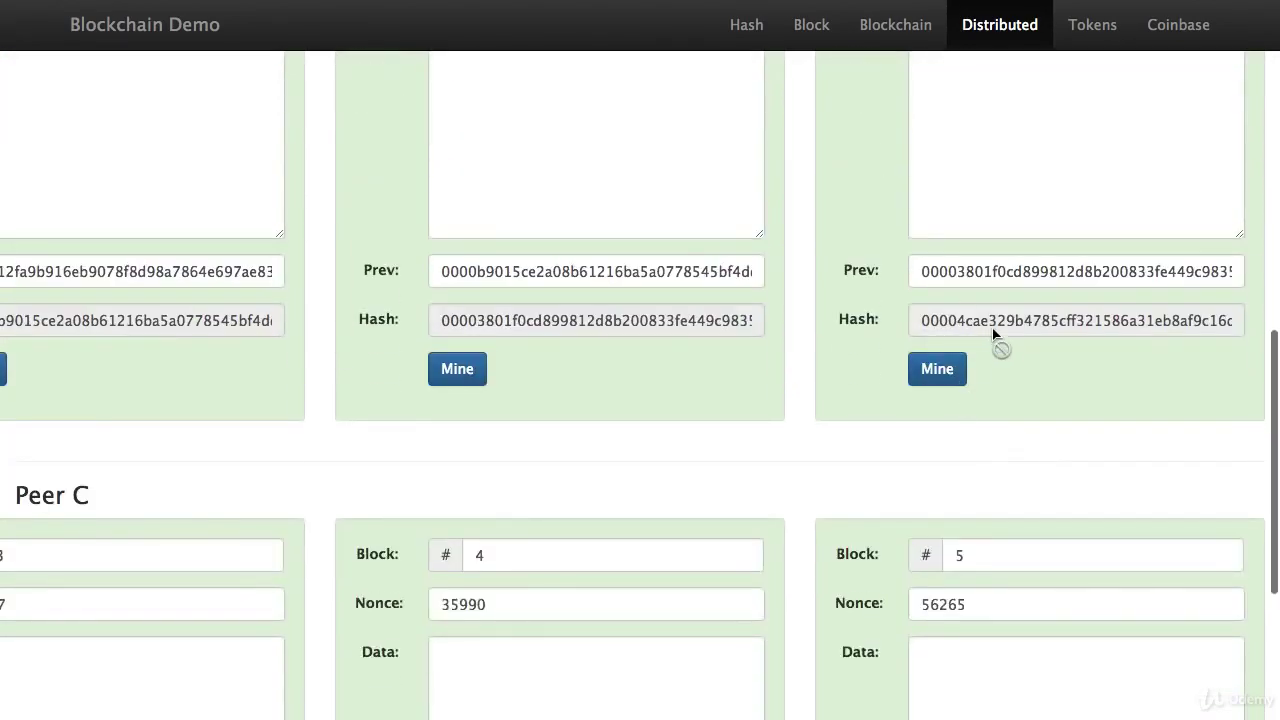
scroll(1000, 415, "down", 7)
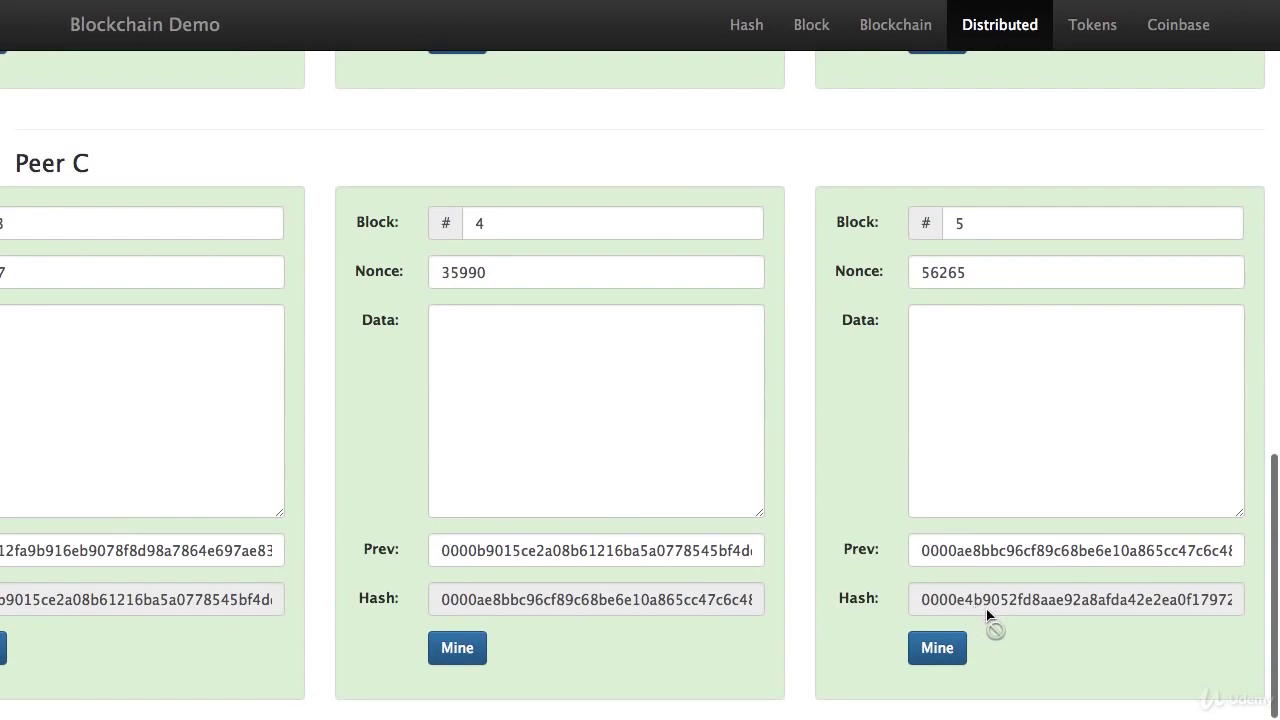
scroll(1048, 410, "up", 6)
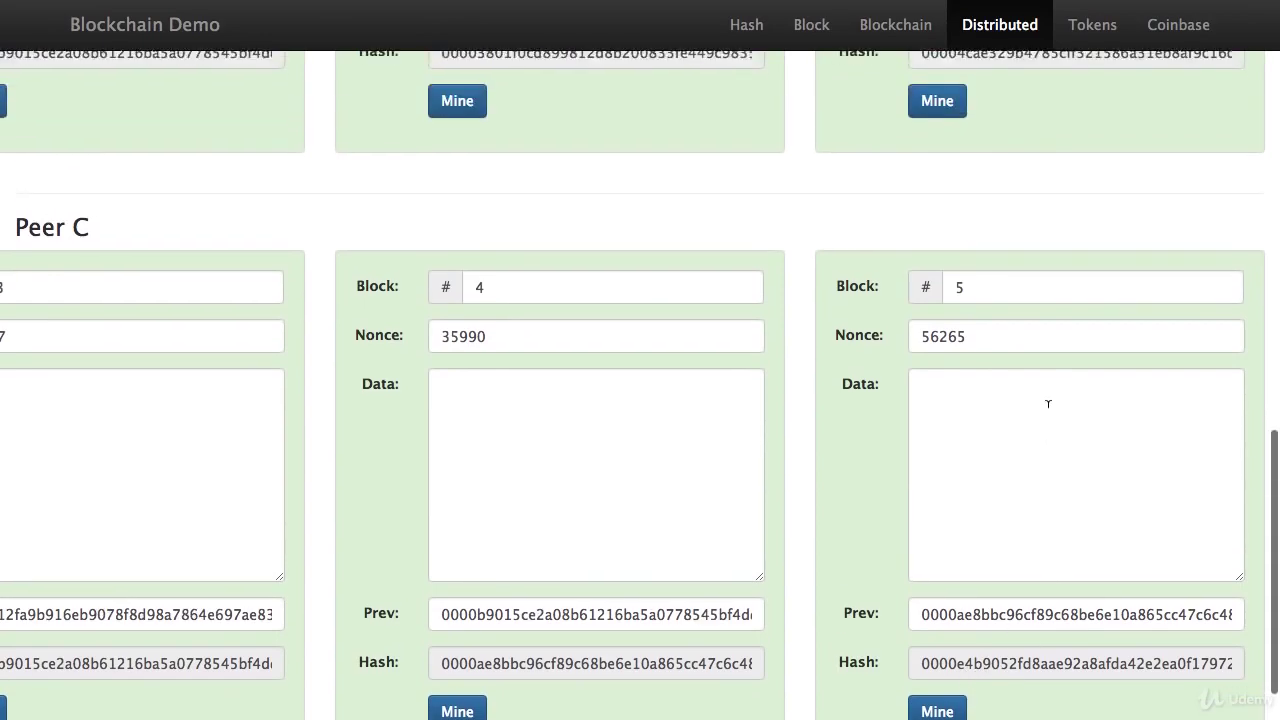
scroll(1048, 403, "up", 16)
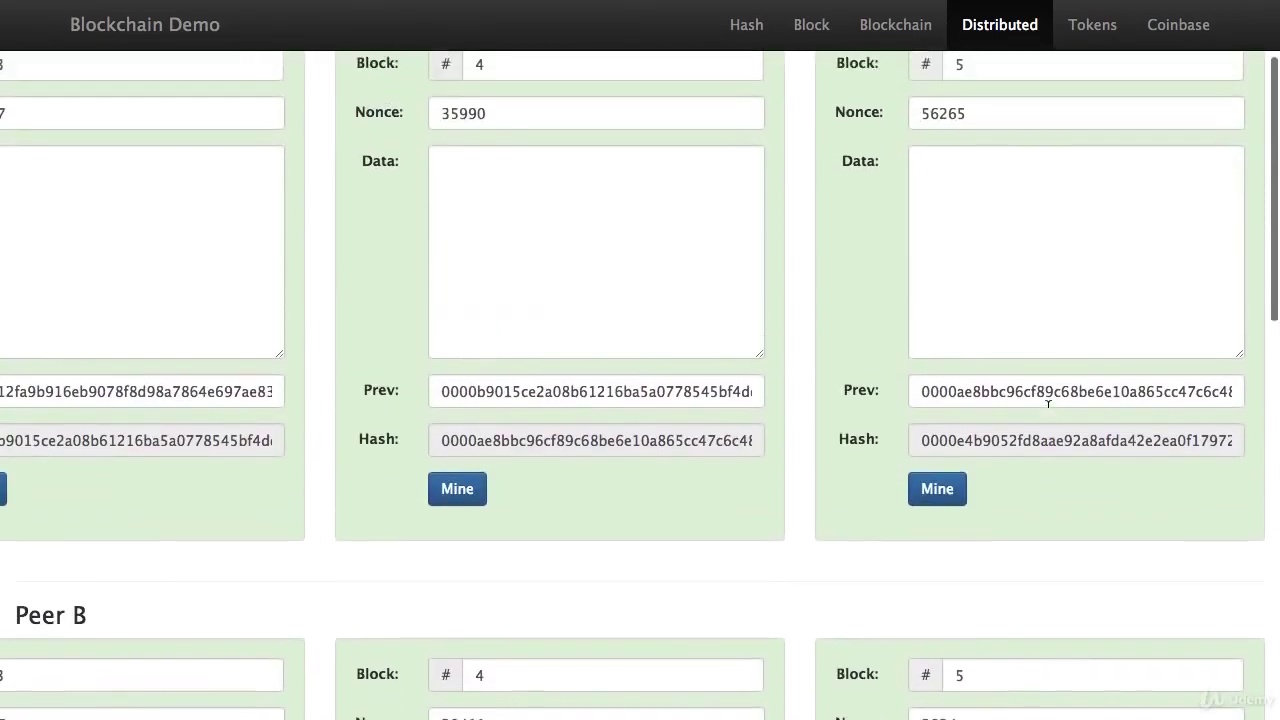
scroll(1048, 400, "down", 7)
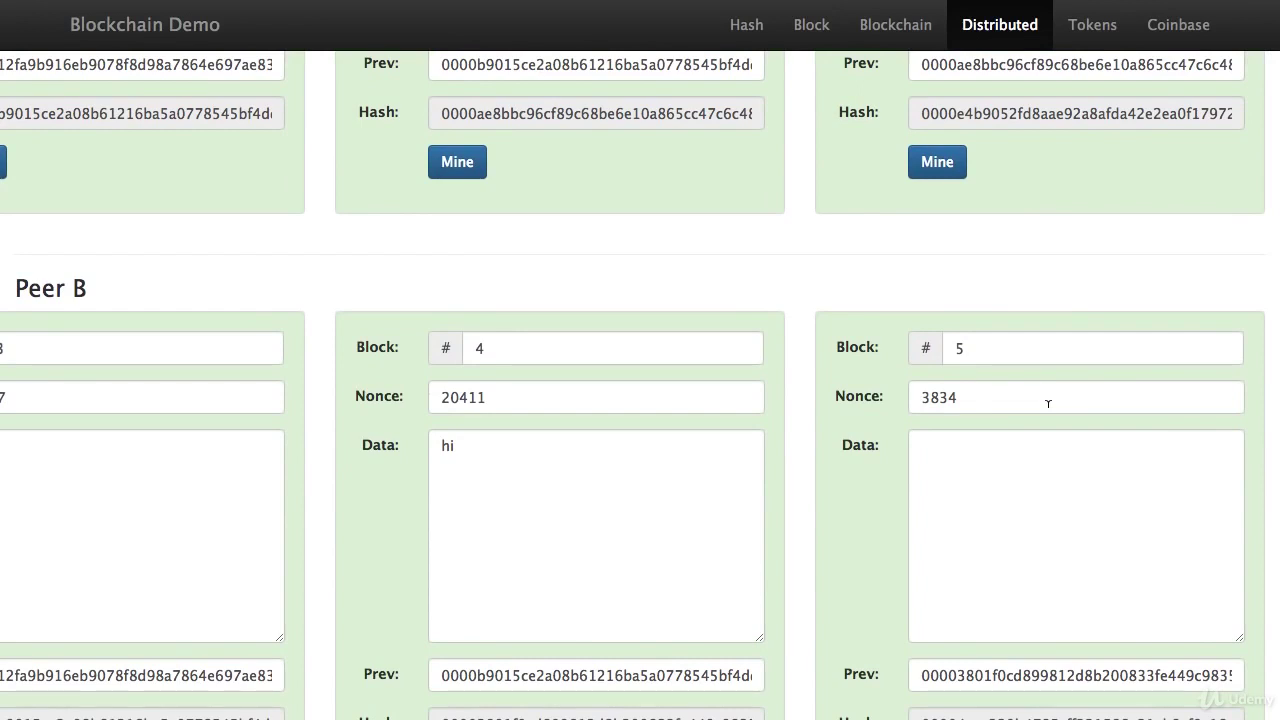
Enter "f" as block 1's data in Peer A's chain and inspect the effect through block 5
scroll(538, 461, "up", 5)
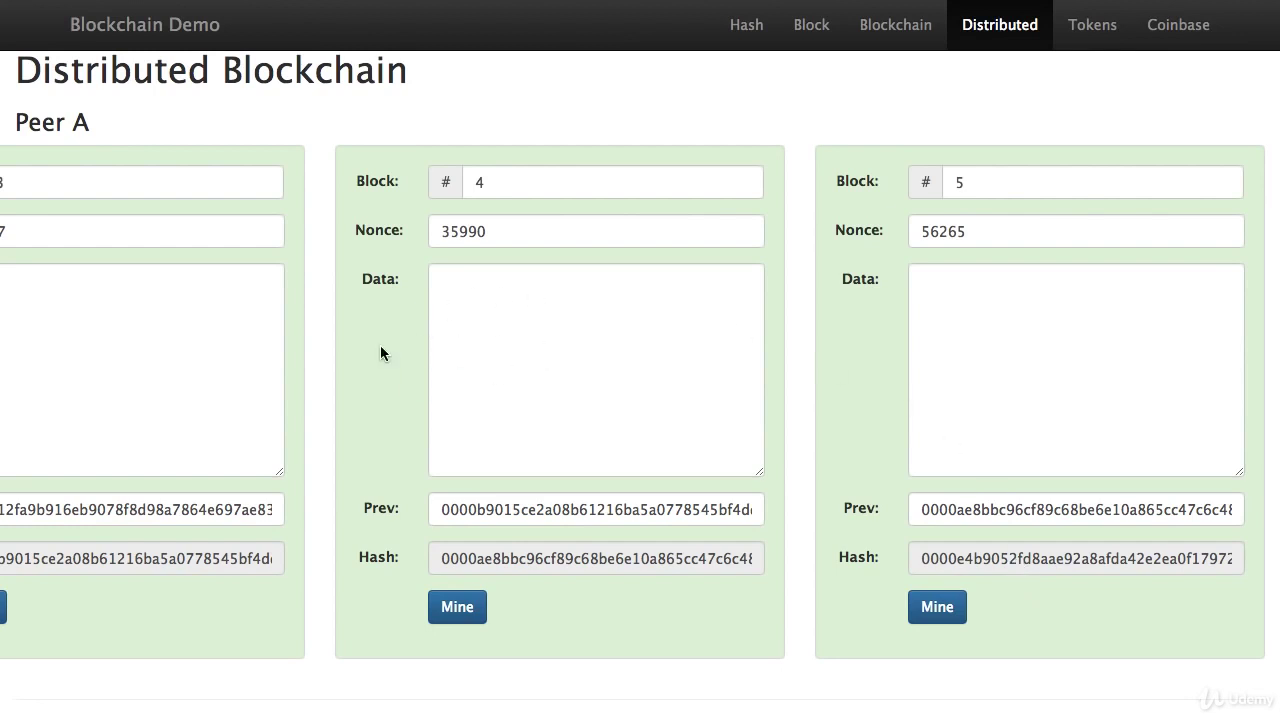
scroll(380, 345, "left", 10)
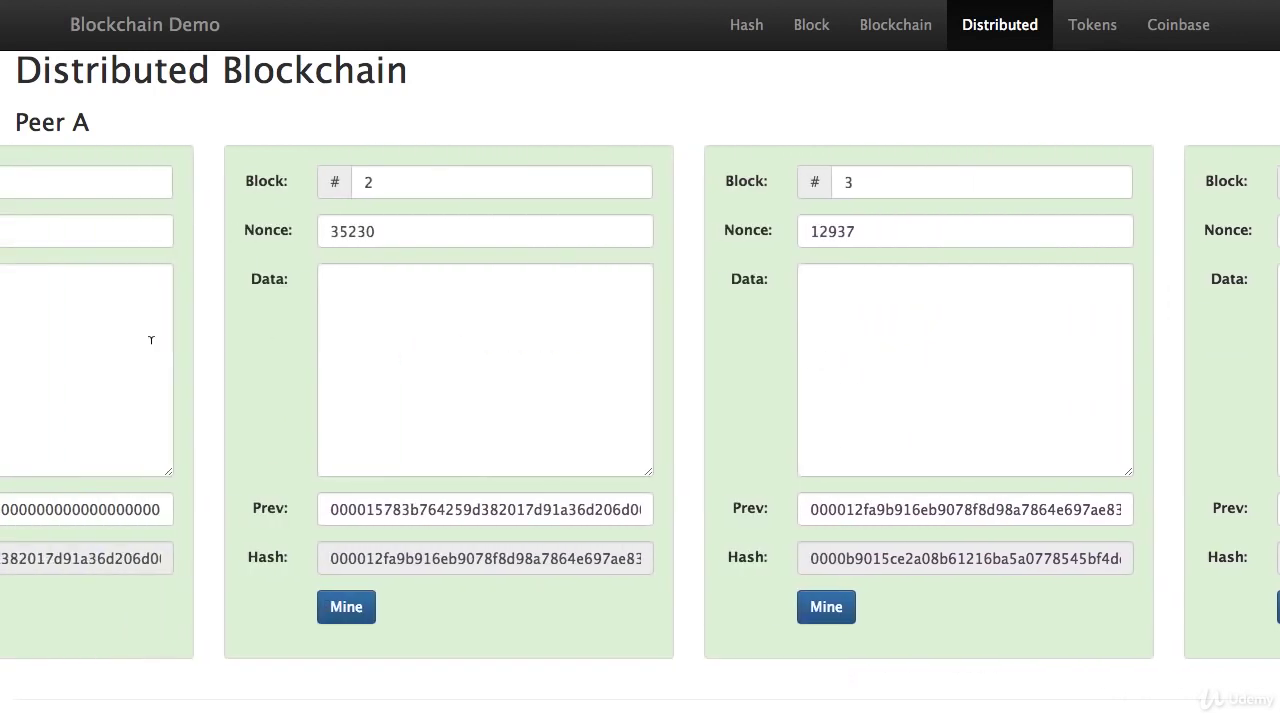
left_click(137, 345)
scroll(137, 345, "left", 3)
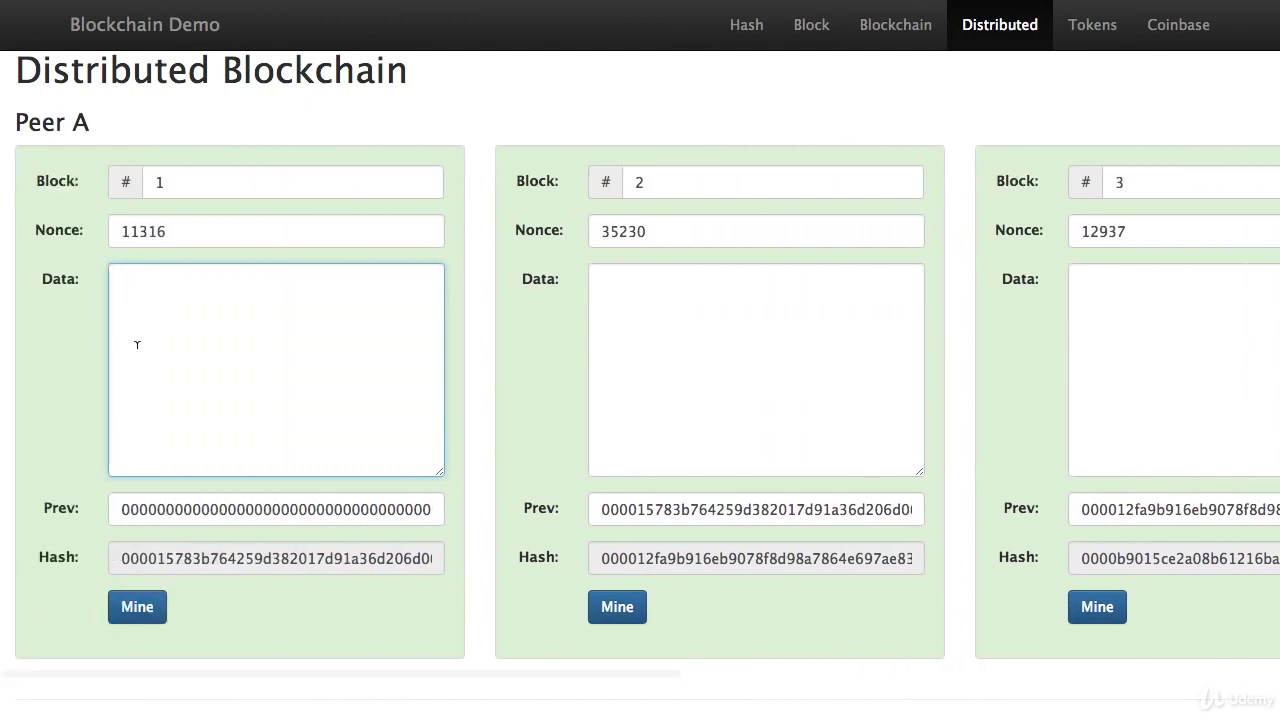
type("f")
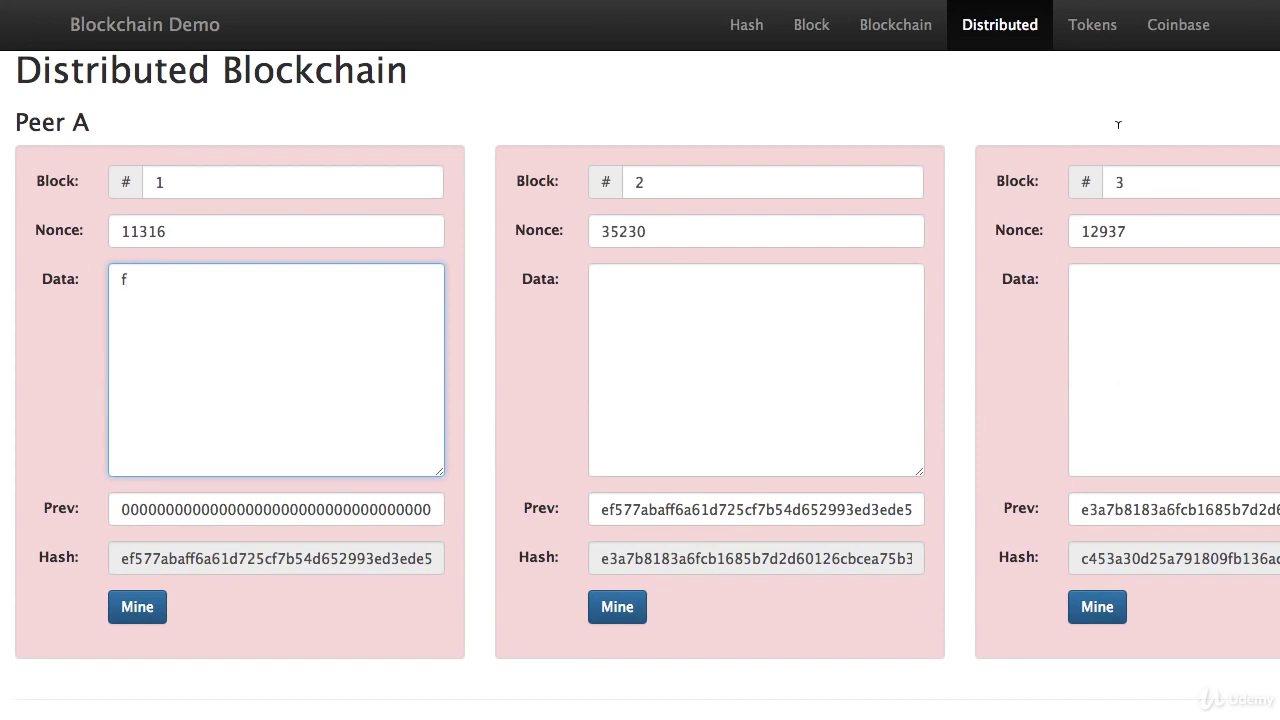
scroll(1098, 164, "right", 13)
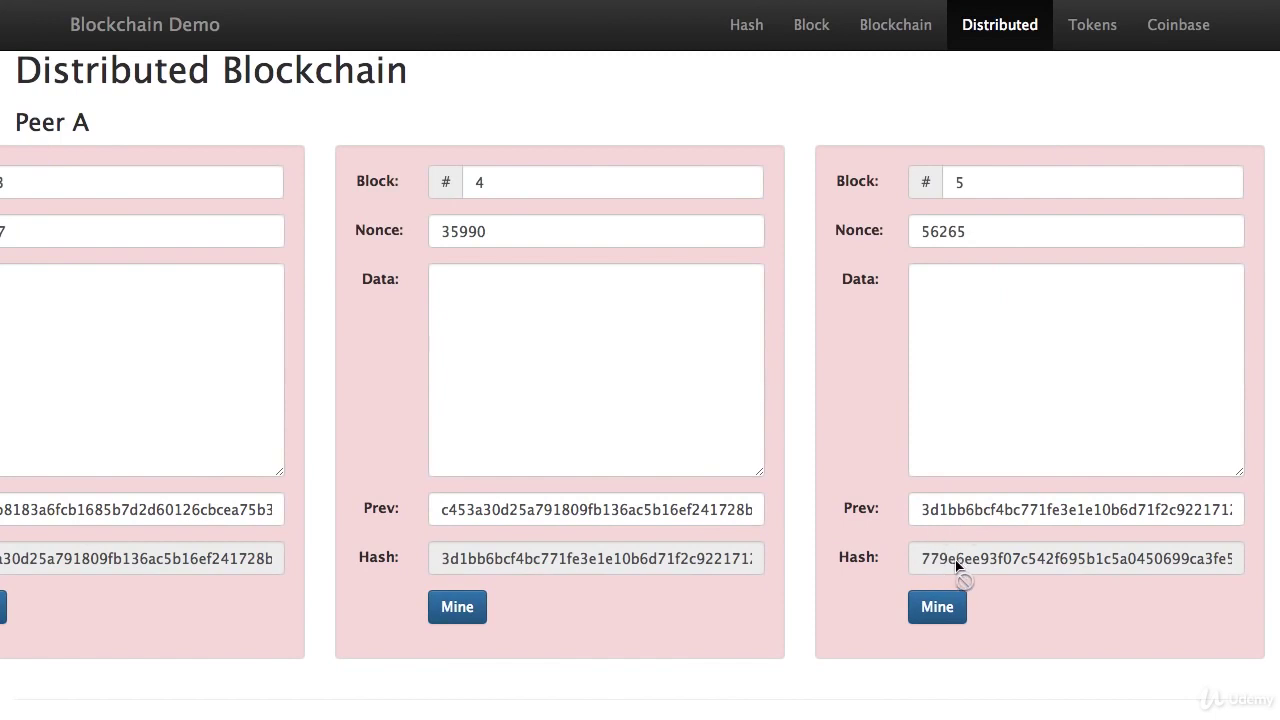
Compare Peer A's block 5 hash with the block 5 hash in Peer B's chain
scroll(980, 590, "down", 5)
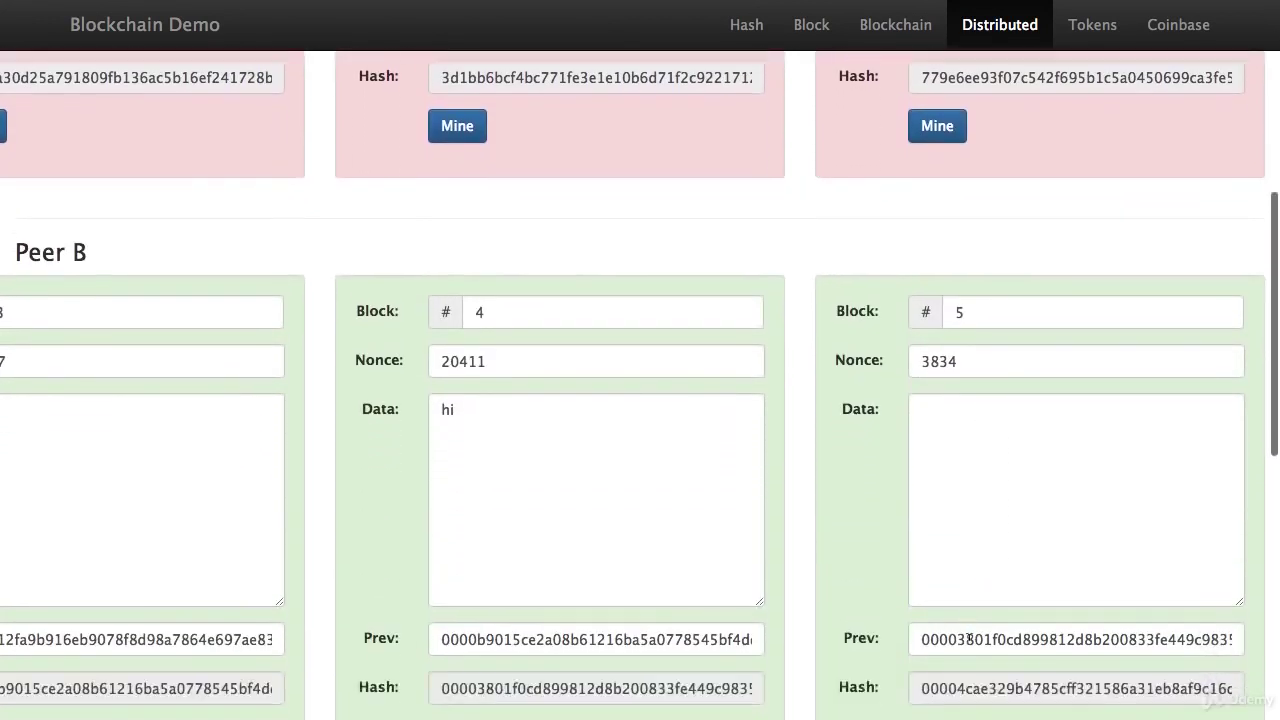
scroll(969, 637, "down", 1)
scroll(1005, 470, "up", 6)
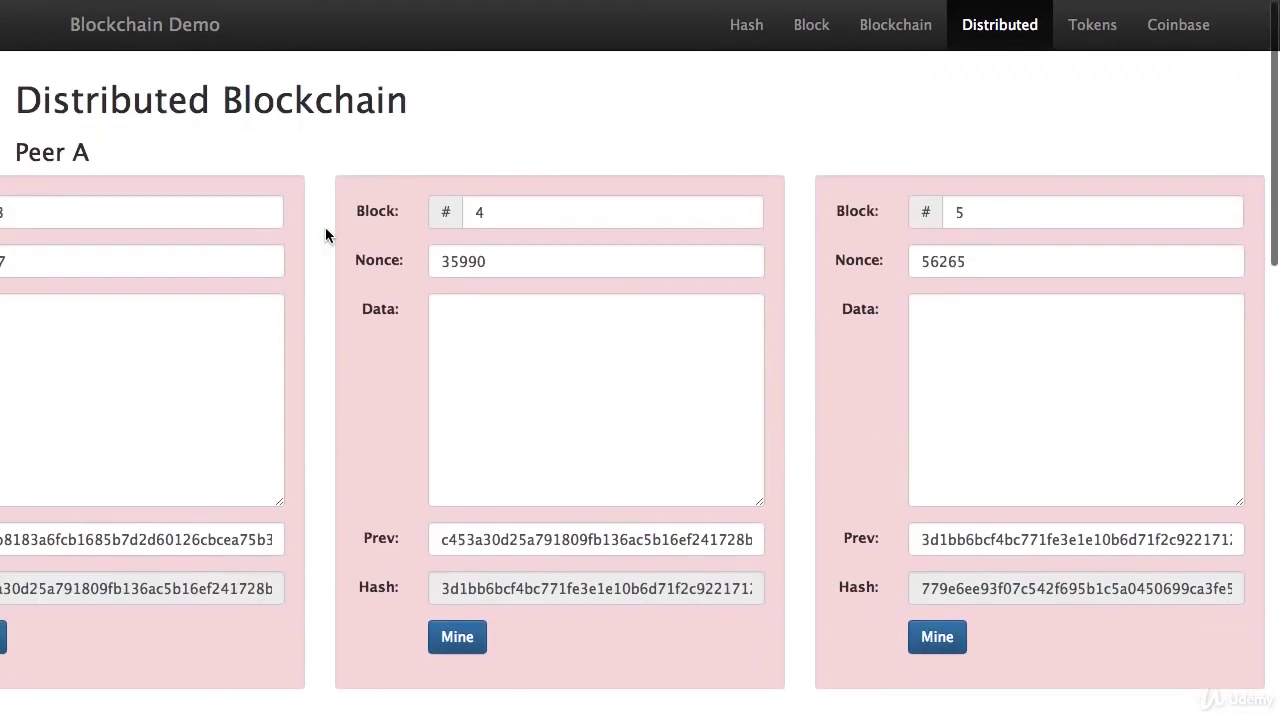
Clear the data from block 1 in Peer A's chain, leaving the field empty
type("f")
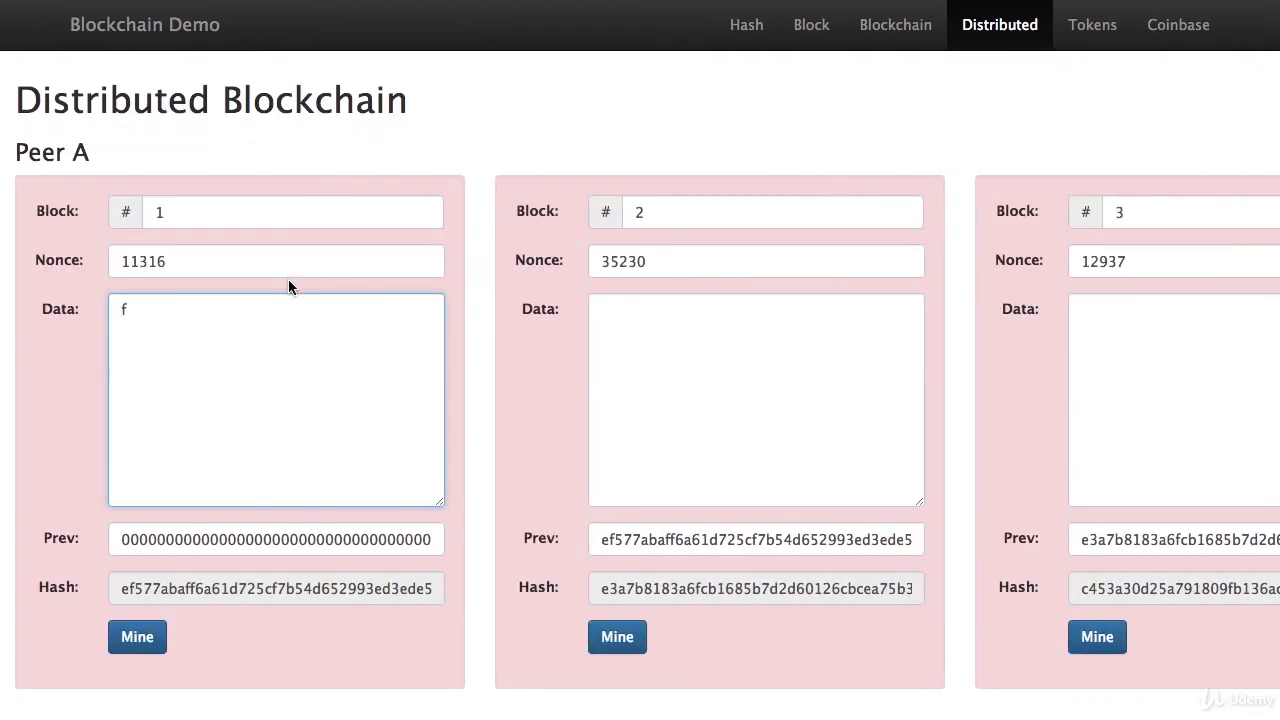
key("BackSpace")
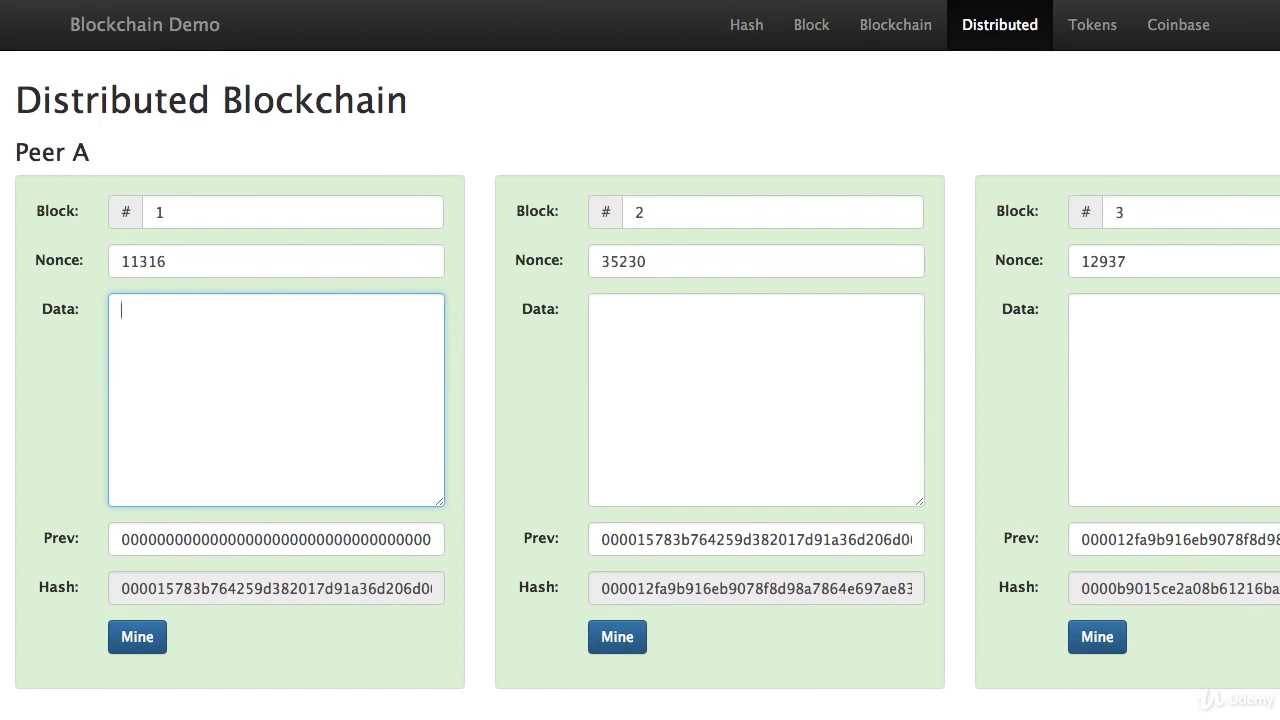
left_click(53, 388)
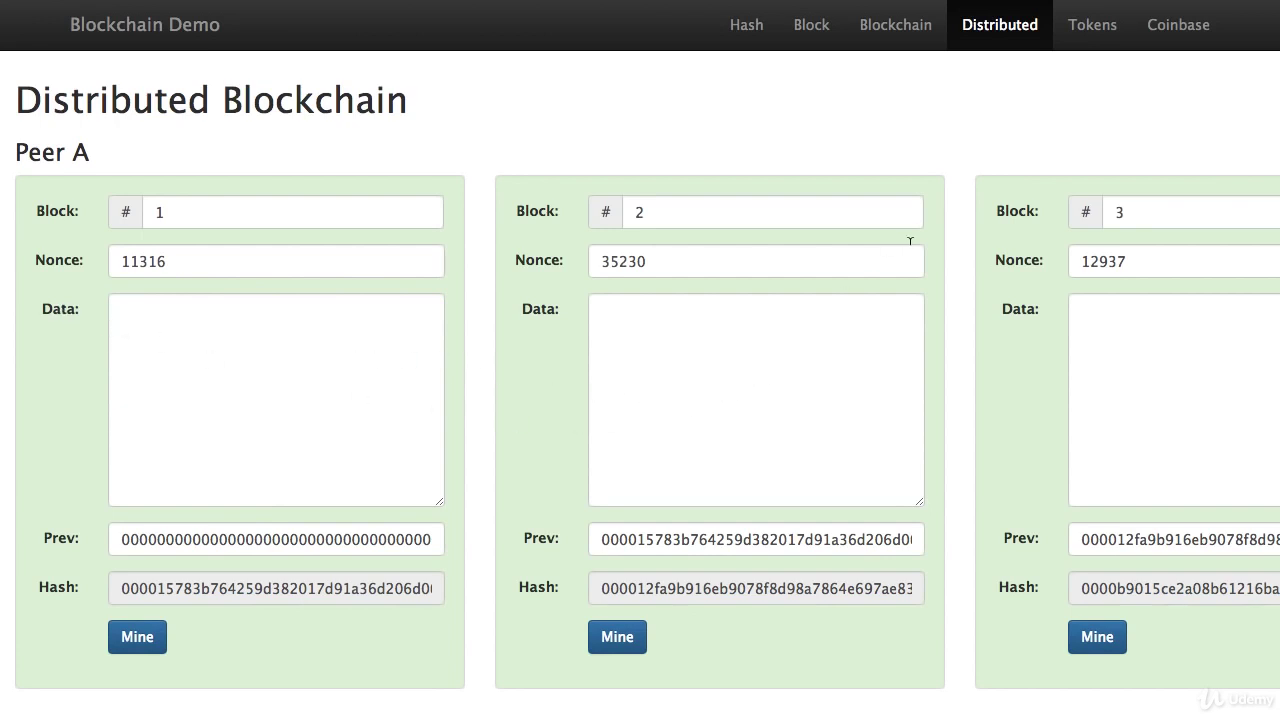
Open the Tokens page and review the transactions in Peer A's blocks 1 through 5
left_click(1093, 35)
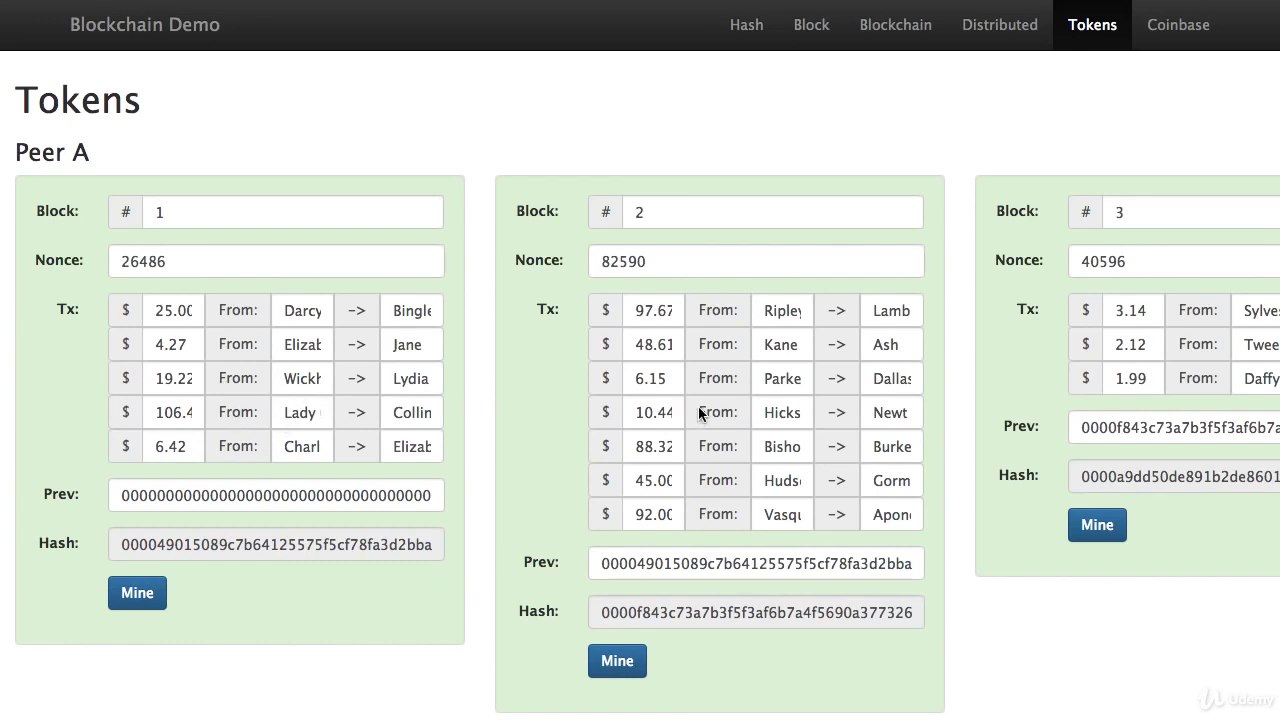
scroll(831, 233, "right", 5)
scroll(830, 235, "right", 4)
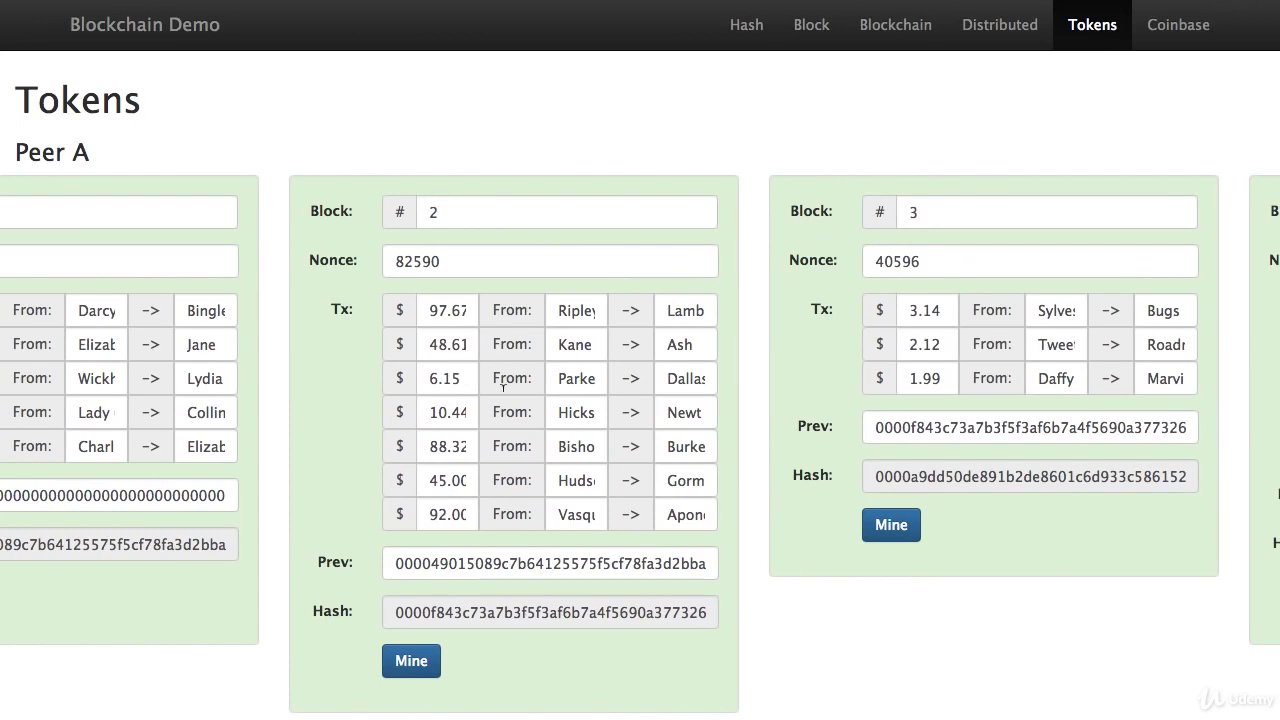
scroll(838, 320, "right", 20)
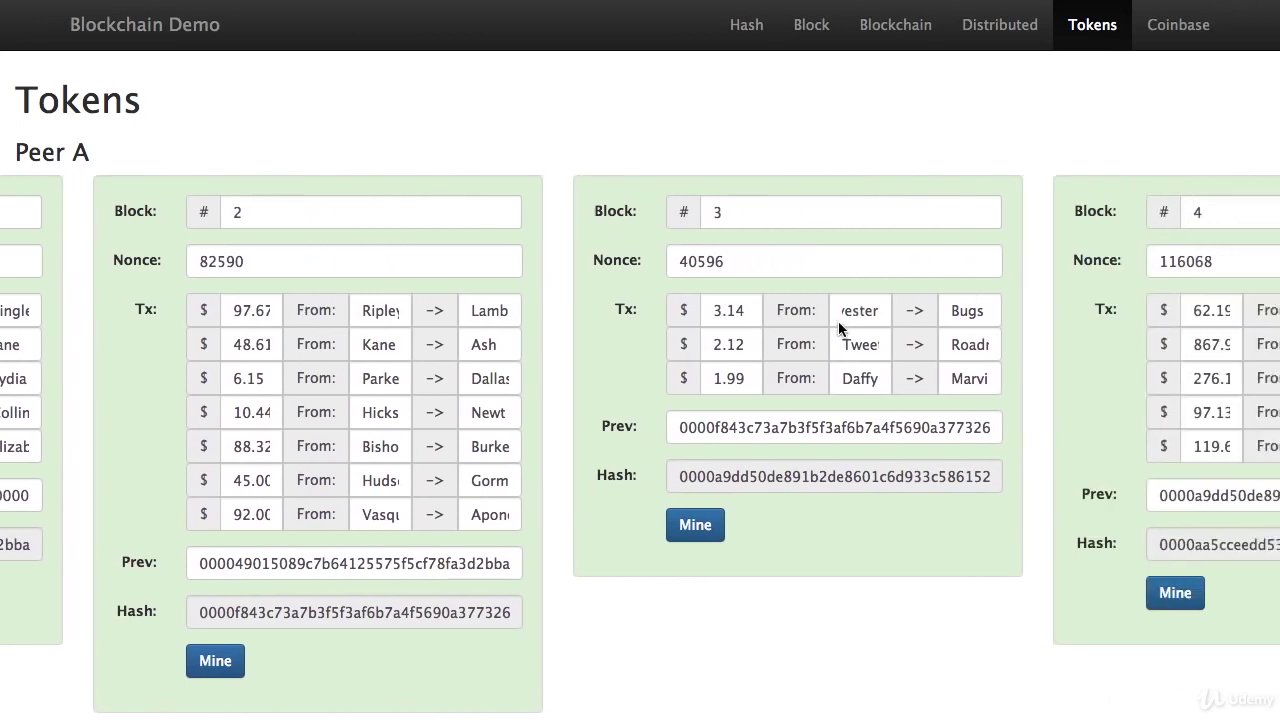
scroll(838, 321, "right", 8)
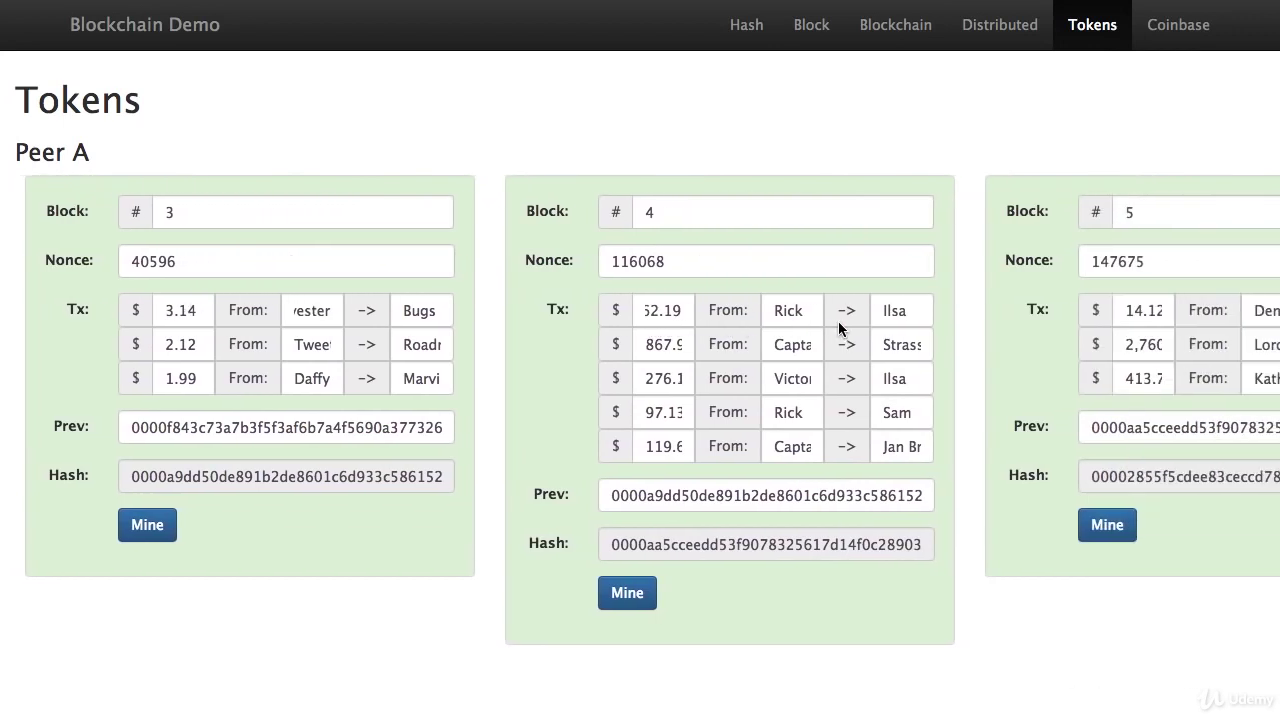
scroll(556, 342, "right", 6)
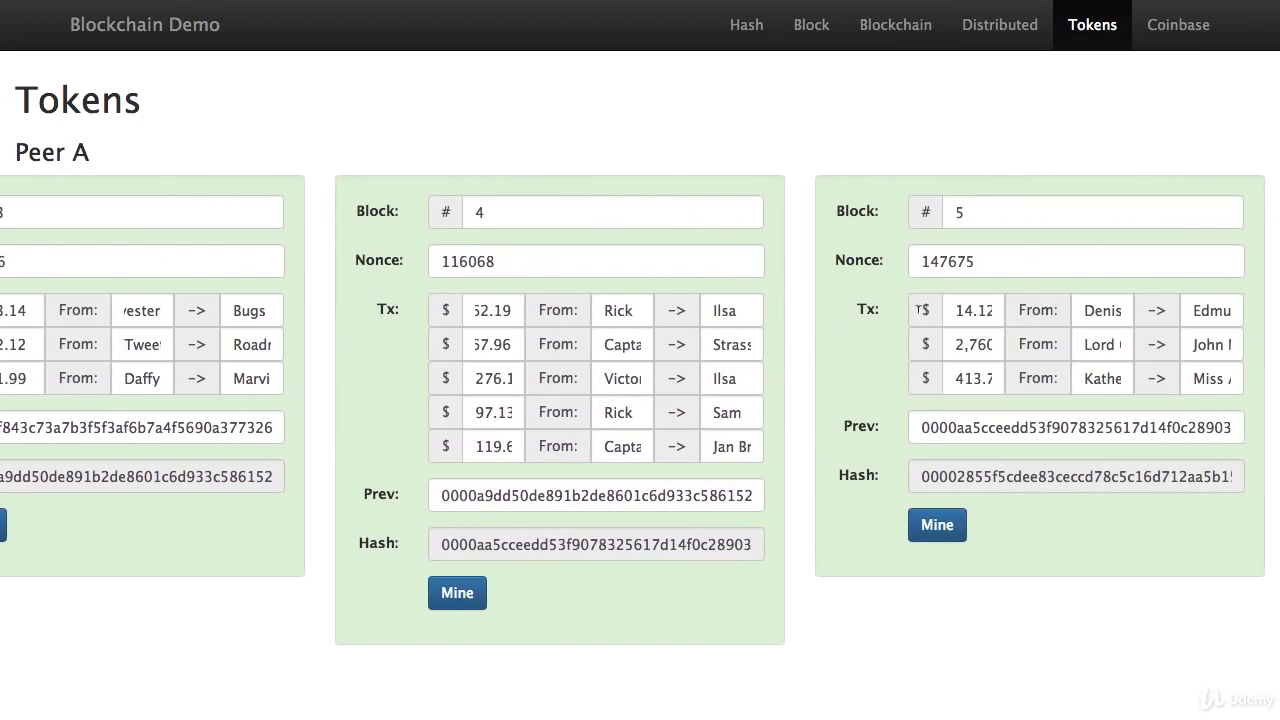
Review the token transactions in the Peer B and Peer C chains, and return to Peer A's blocks 4 and 5
scroll(1113, 623, "down", 4)
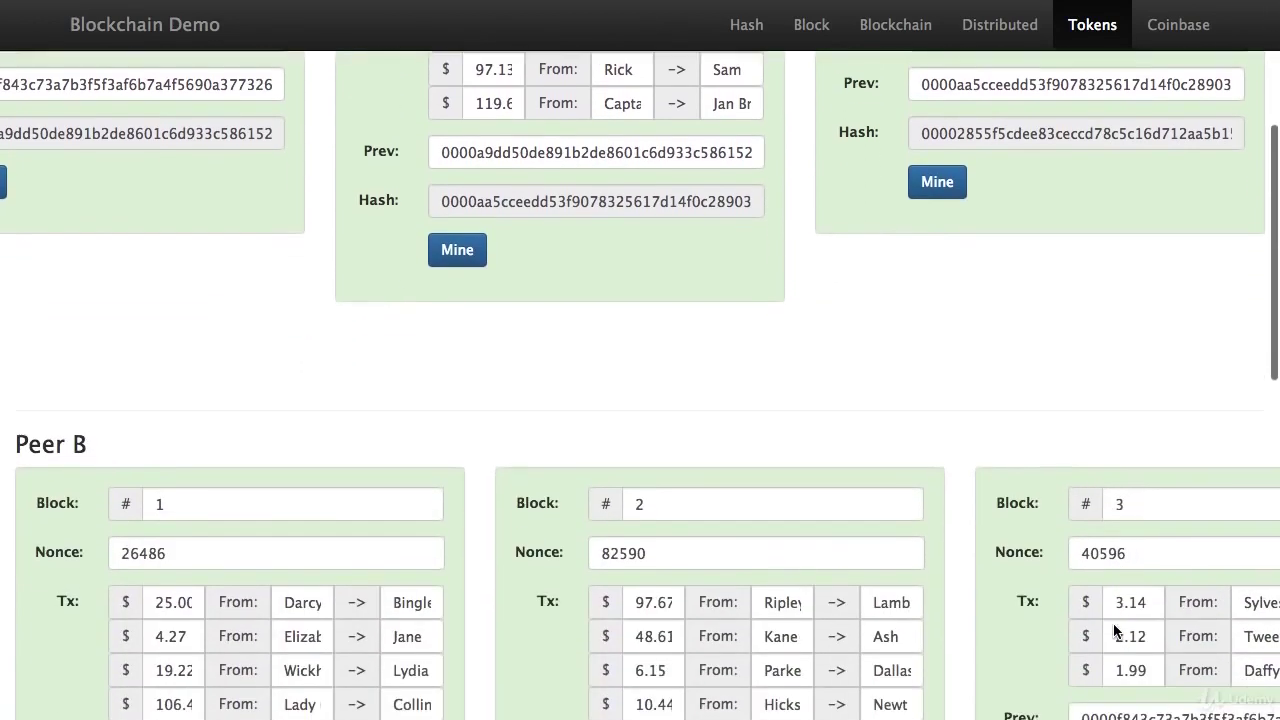
scroll(1113, 625, "down", 2)
scroll(1043, 447, "right", 20)
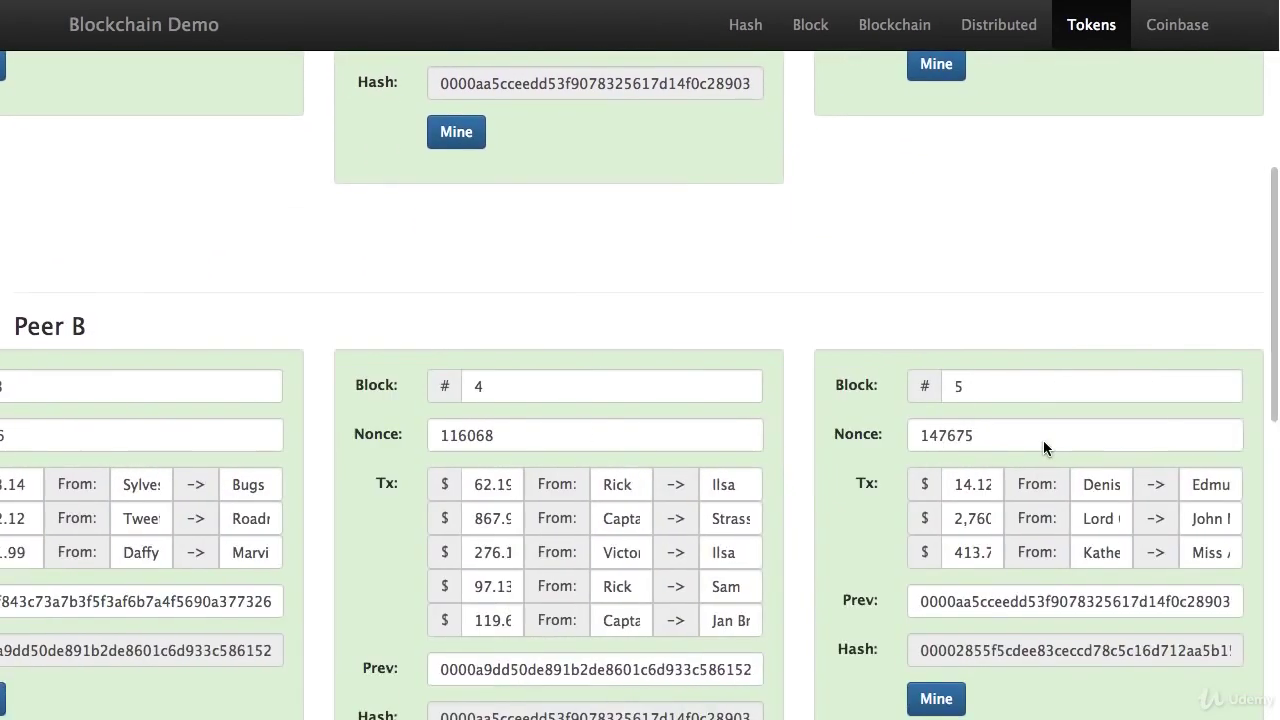
scroll(1043, 440, "down", 8)
scroll(1043, 440, "right", 15)
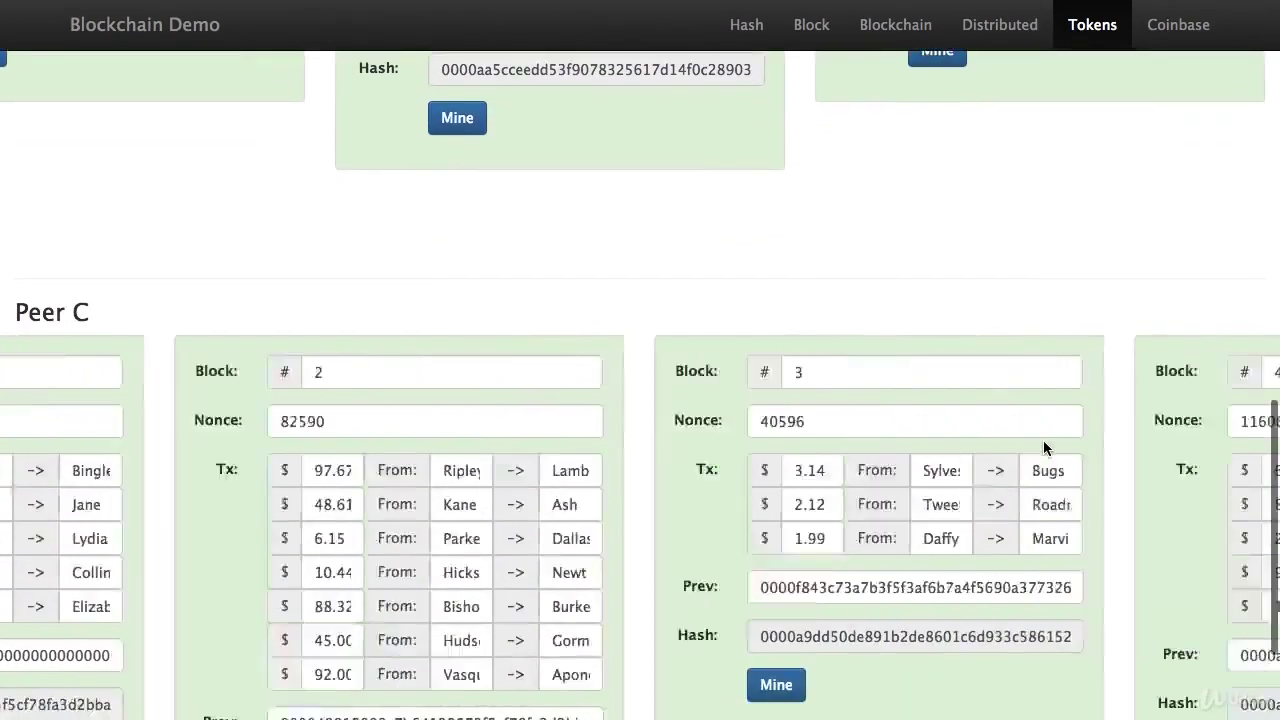
scroll(1043, 440, "right", 10)
scroll(1043, 440, "up", 13)
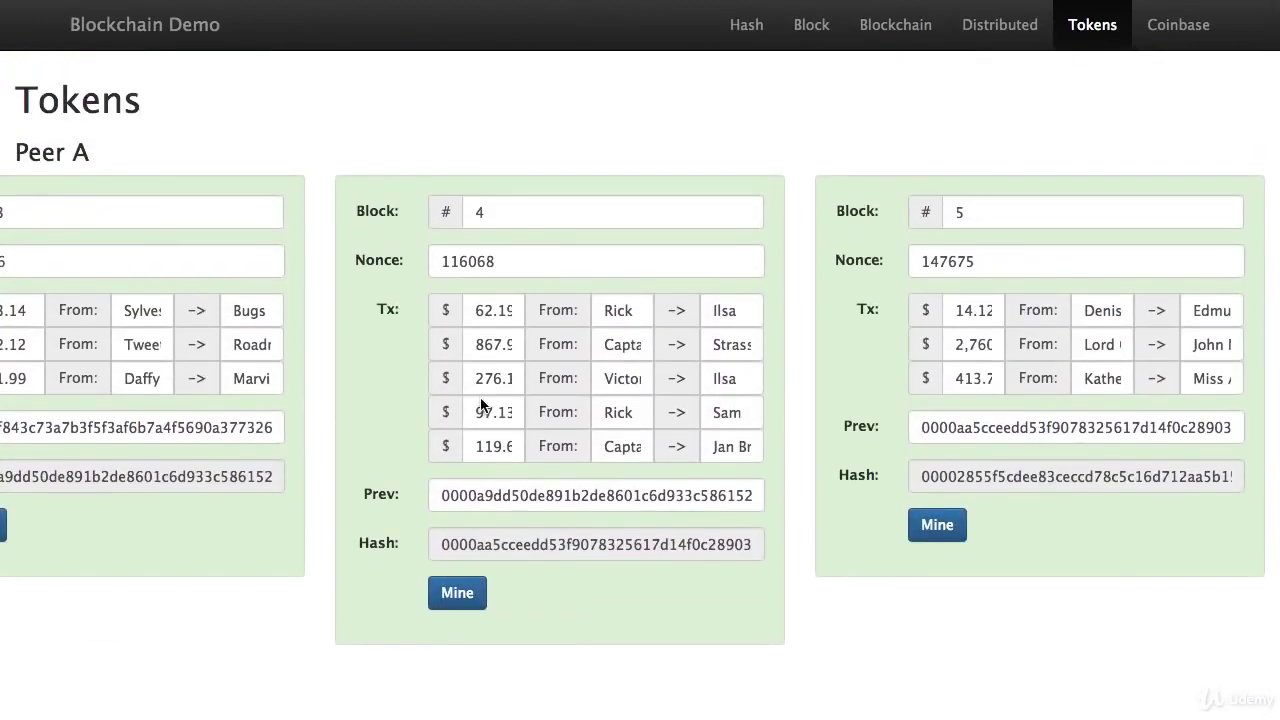
Set the fourth transaction amount in Peer A's block 4 to 7.13 and compare the resulting block 5 hash with Peer B's
left_click(486, 412)
key("BackSpace")
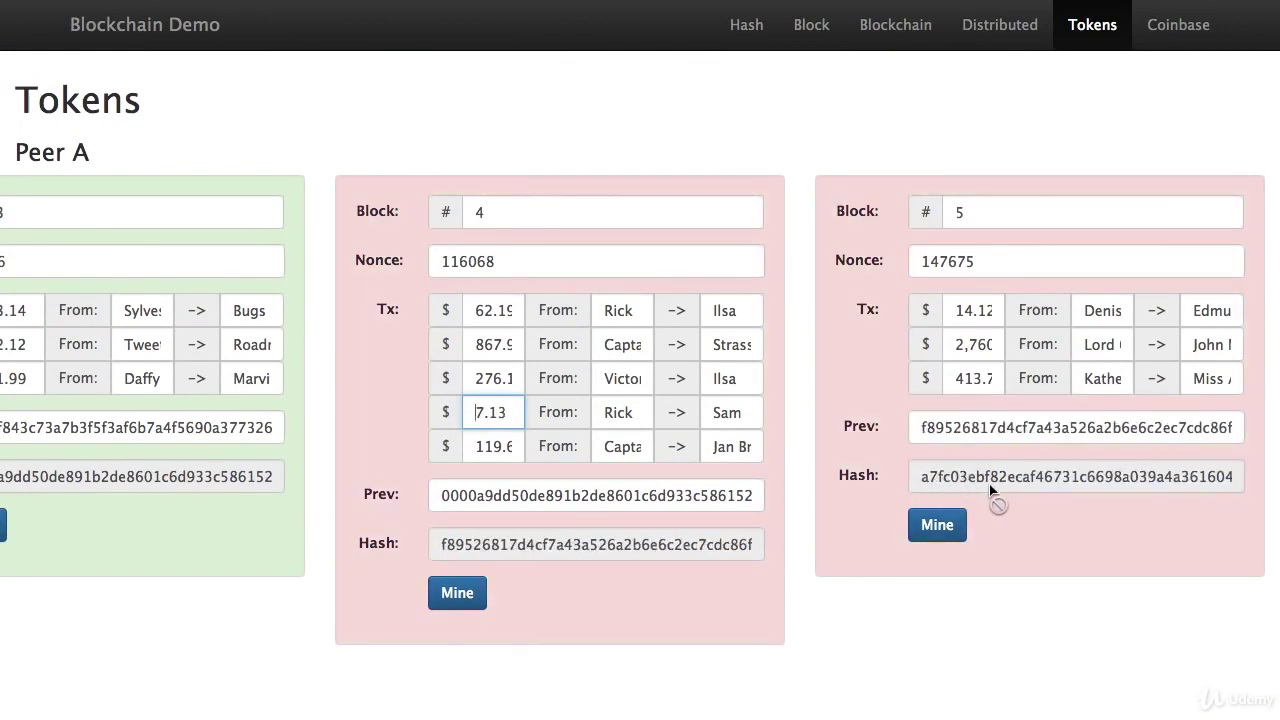
right_click(1001, 556)
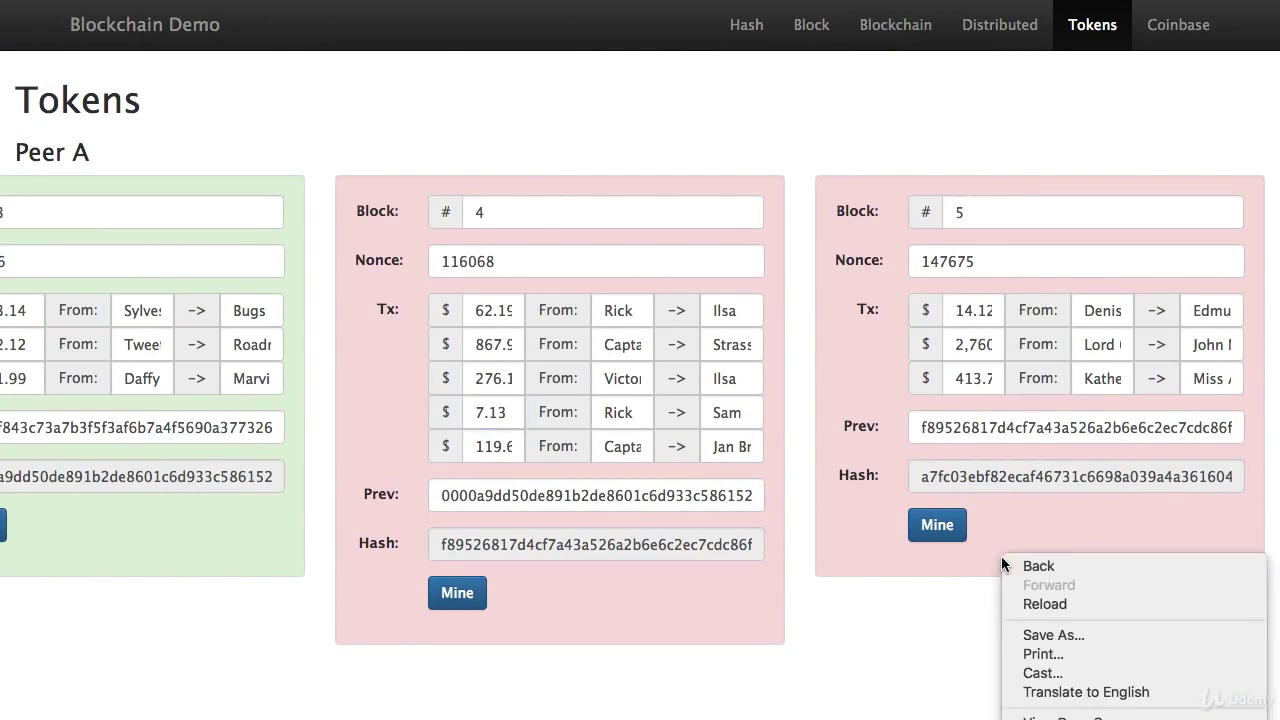
left_click(903, 563)
scroll(903, 566, "down", 8)
scroll(903, 568, "up", 3)
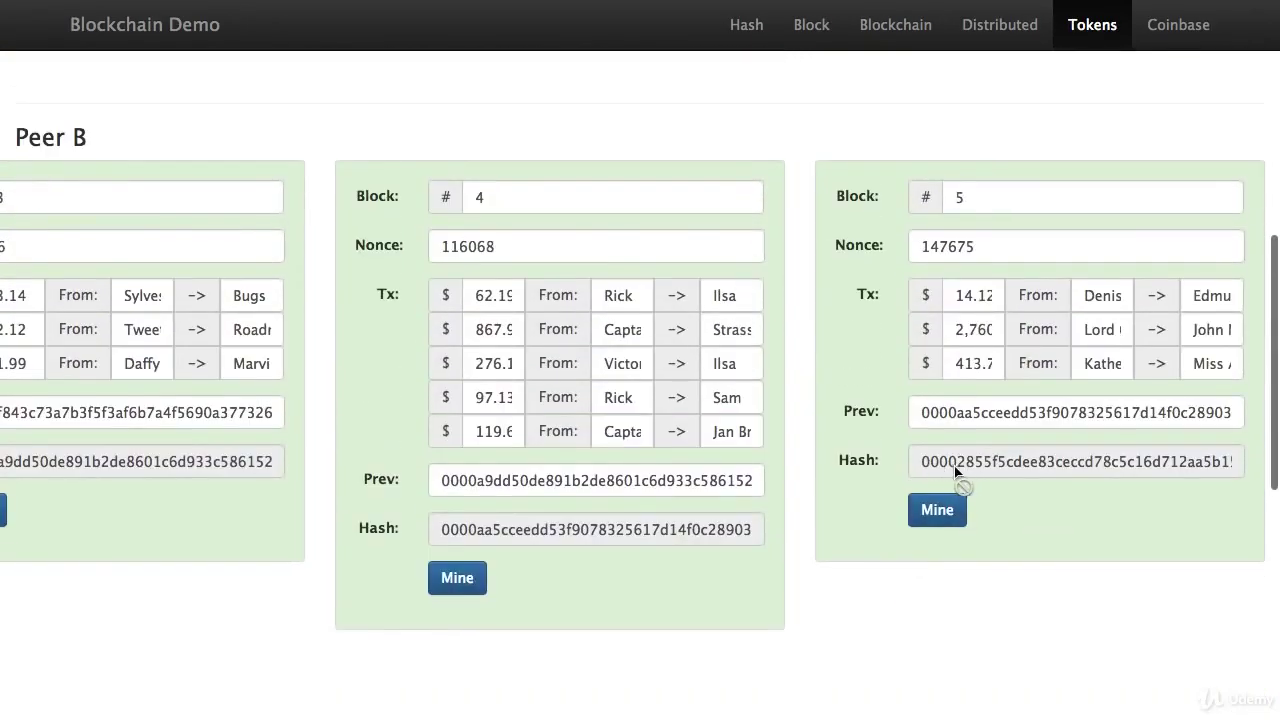
scroll(953, 363, "up", 7)
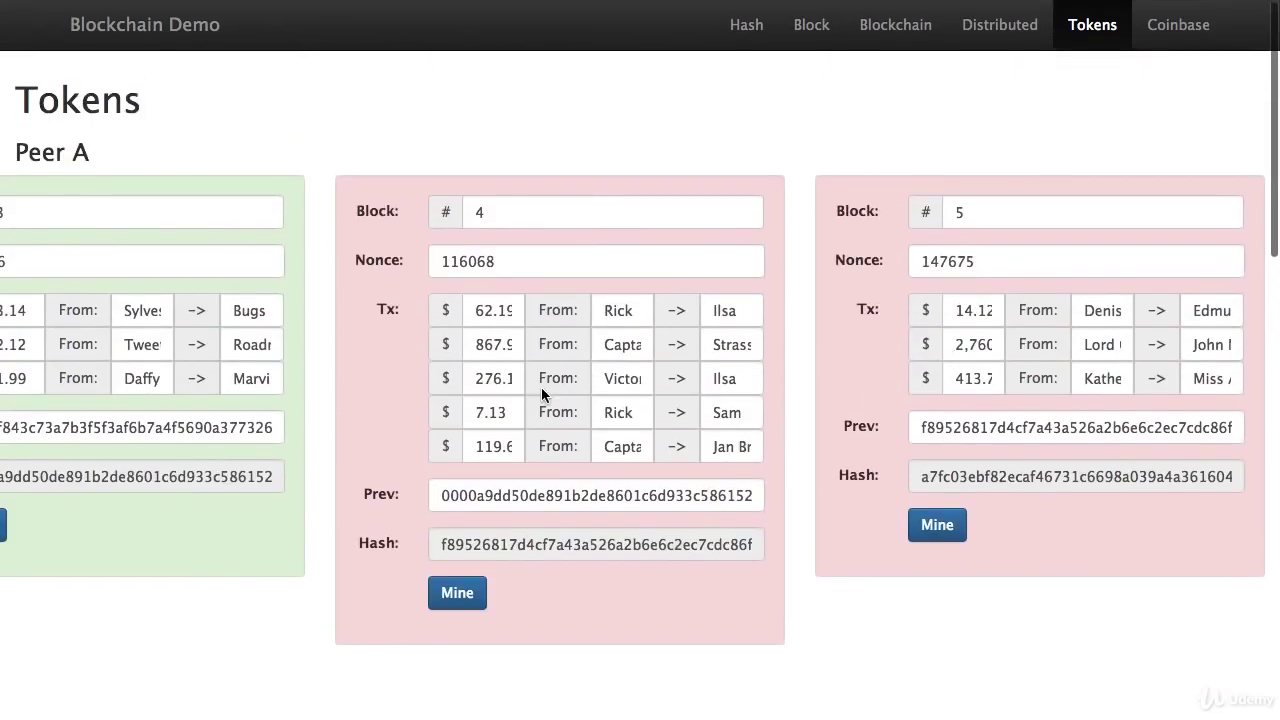
Restore the fourth transaction amount in Peer A's block 4 to 97.13 and recheck blocks 4 and 5 against Peer B
left_click(479, 412)
type("9")
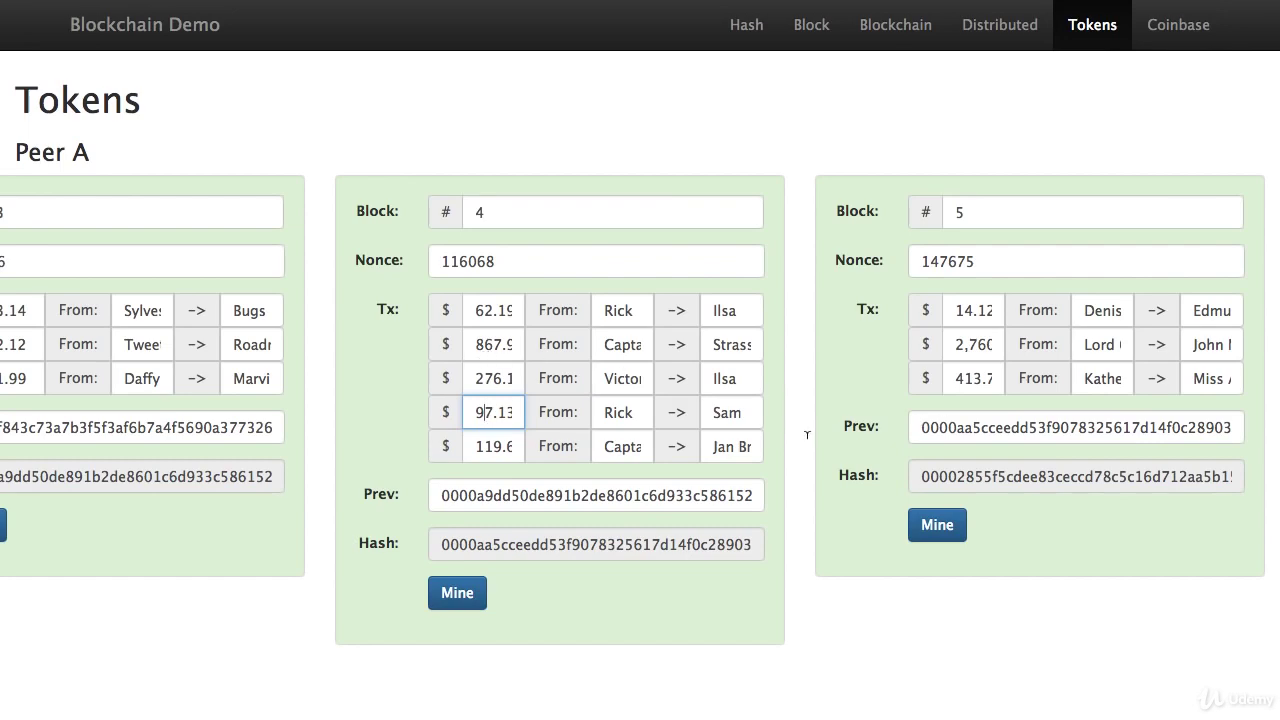
scroll(806, 436, "down", 6)
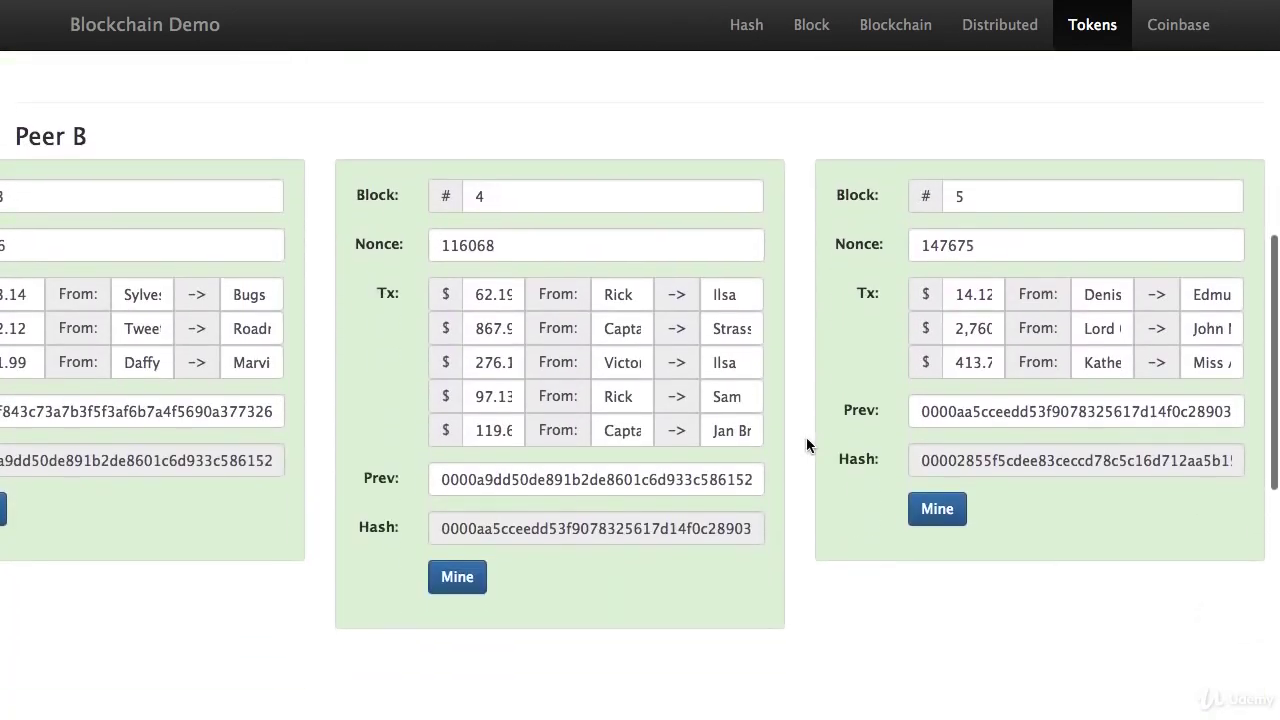
scroll(806, 437, "up", 6)
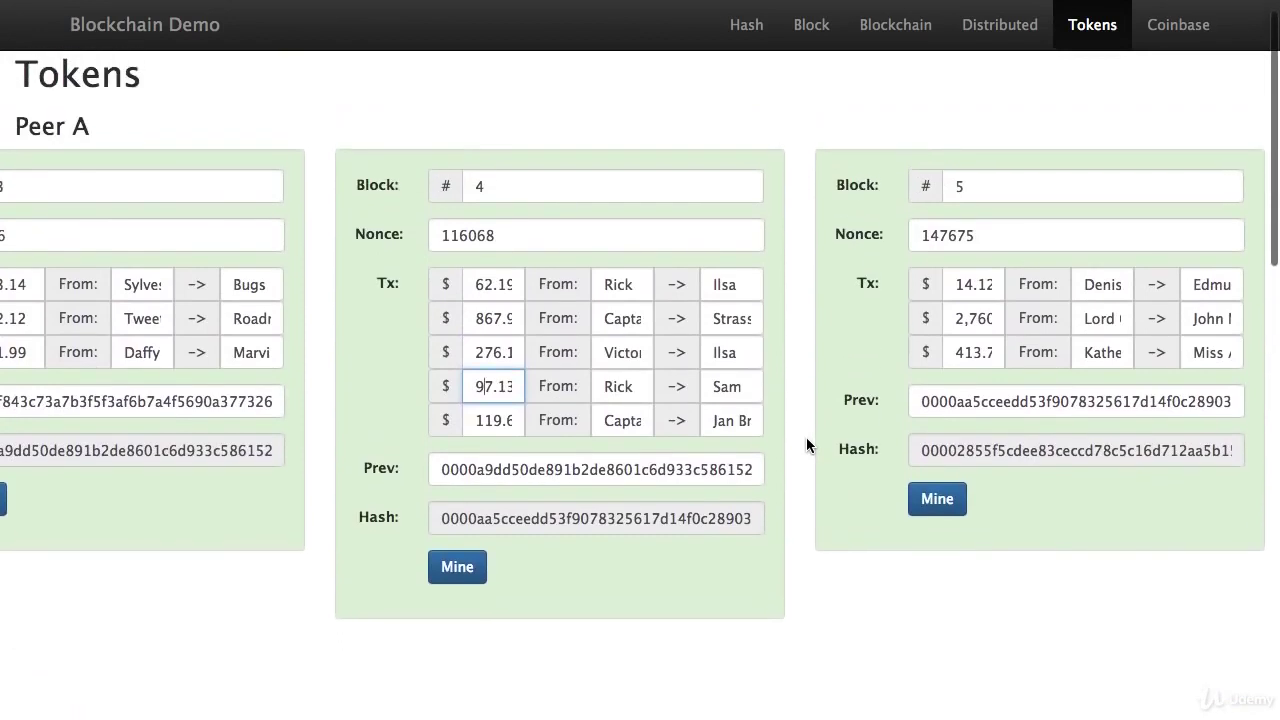
scroll(806, 437, "up", 1)
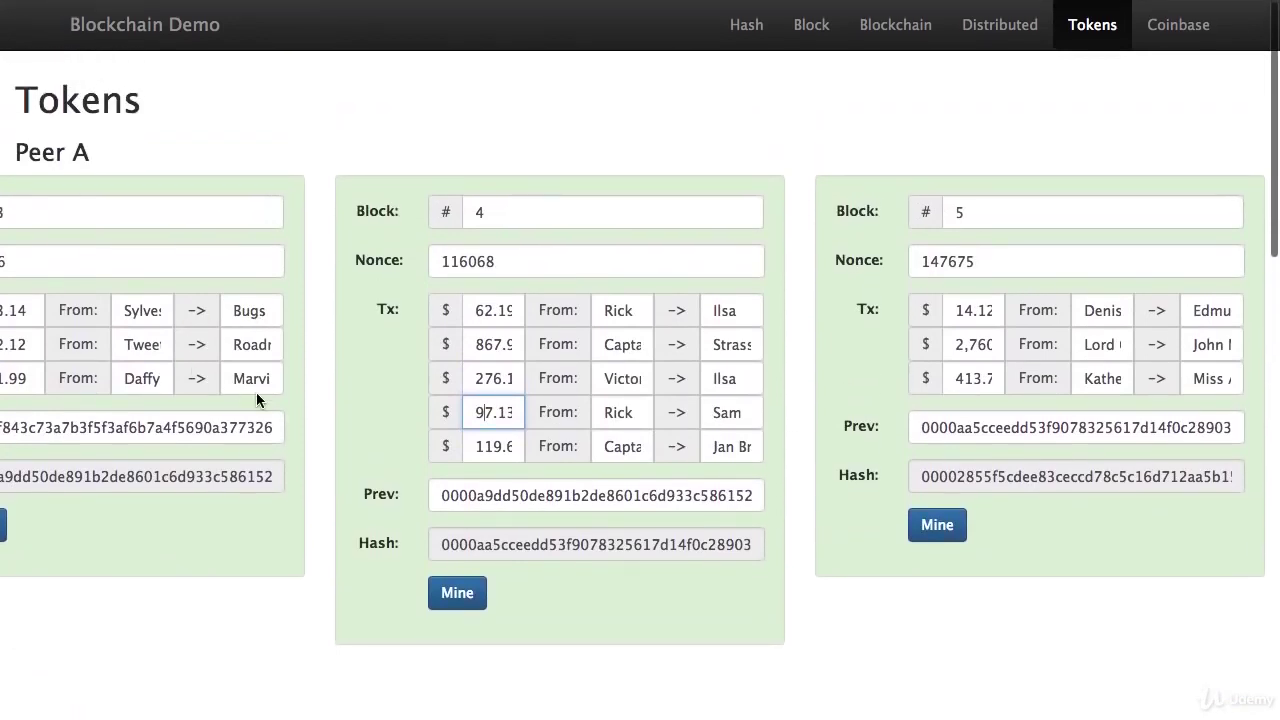
Examine the amount, sender and recipient of the first transaction in Peer A's block 1
scroll(207, 413, "left", 5)
scroll(209, 423, "right", 3)
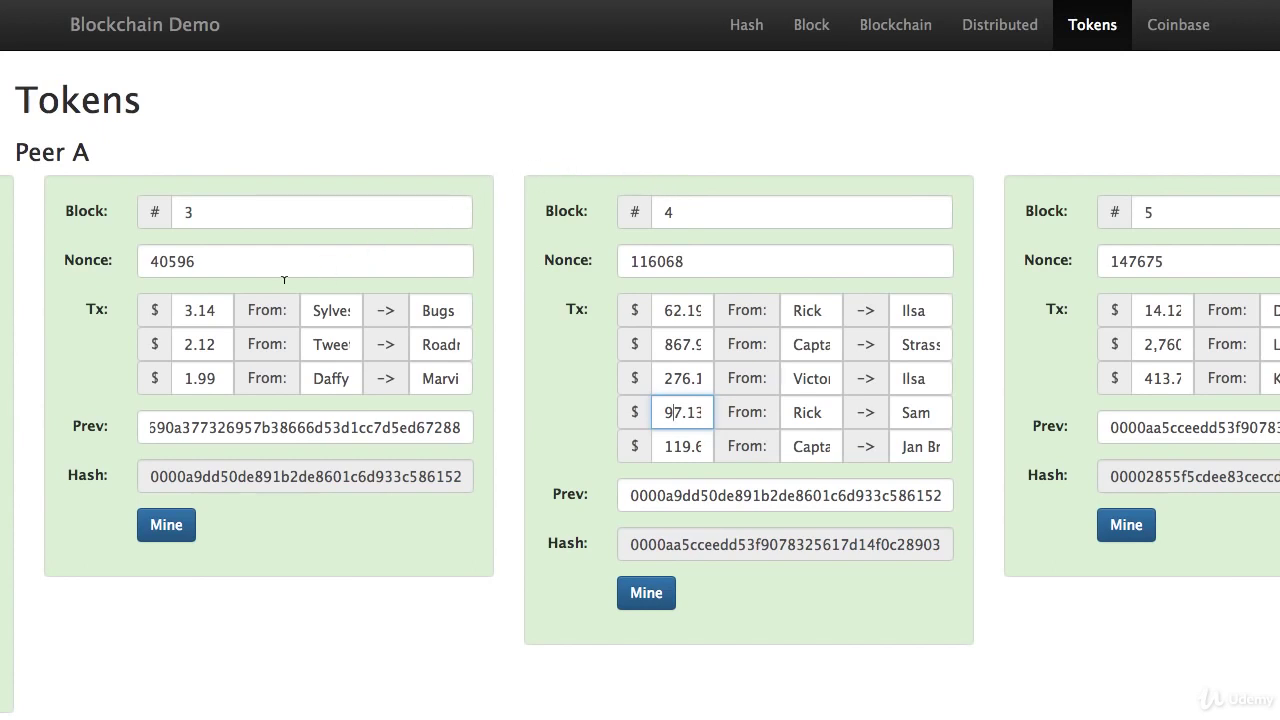
scroll(283, 282, "left", 10)
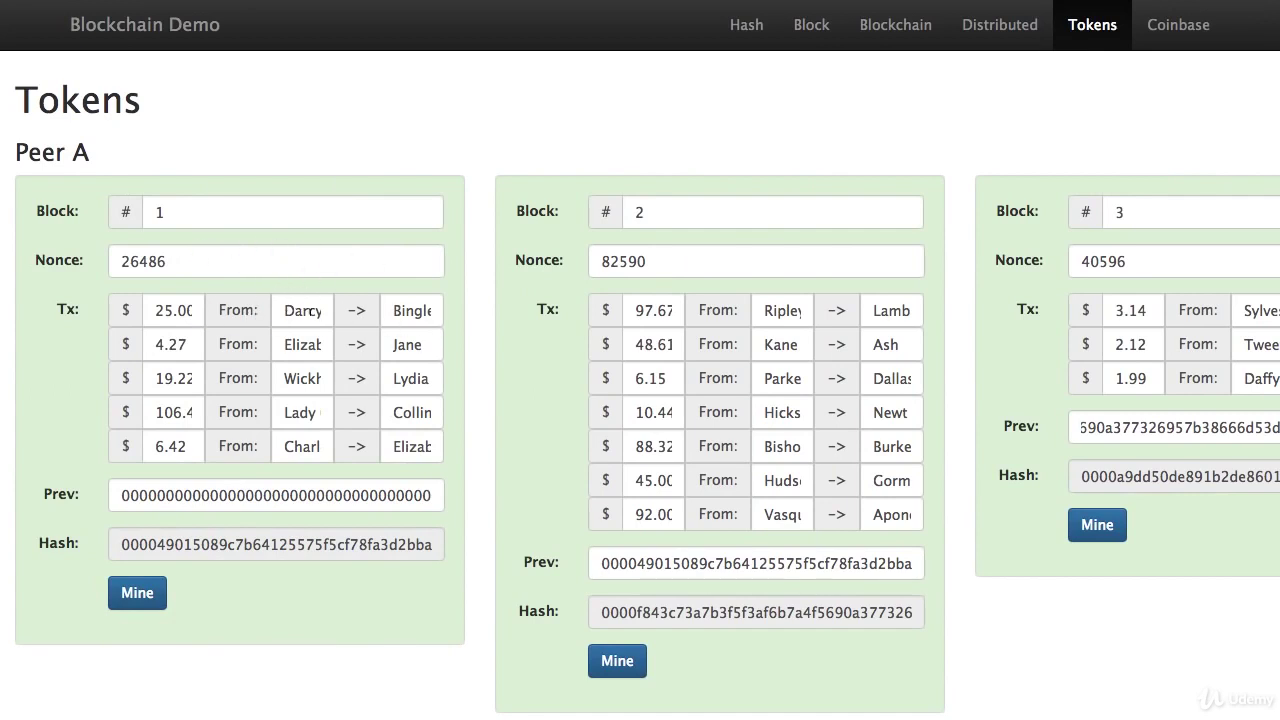
double_click(303, 311)
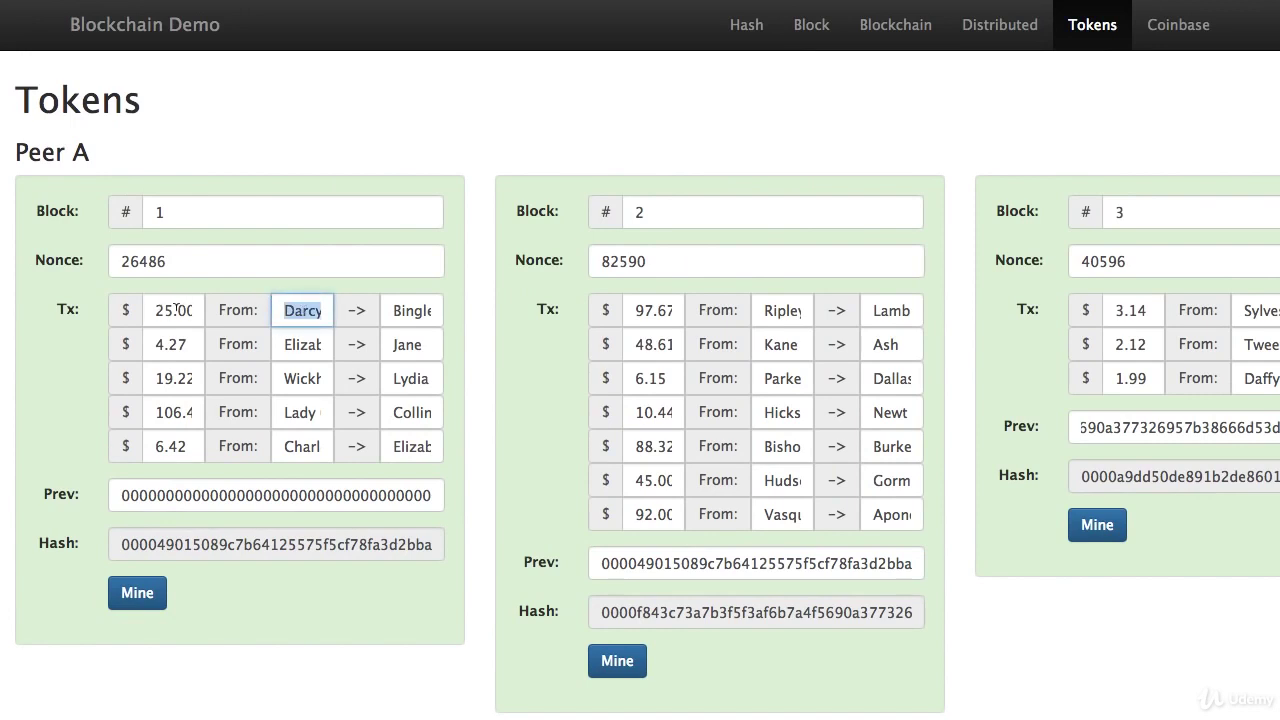
left_click(175, 311)
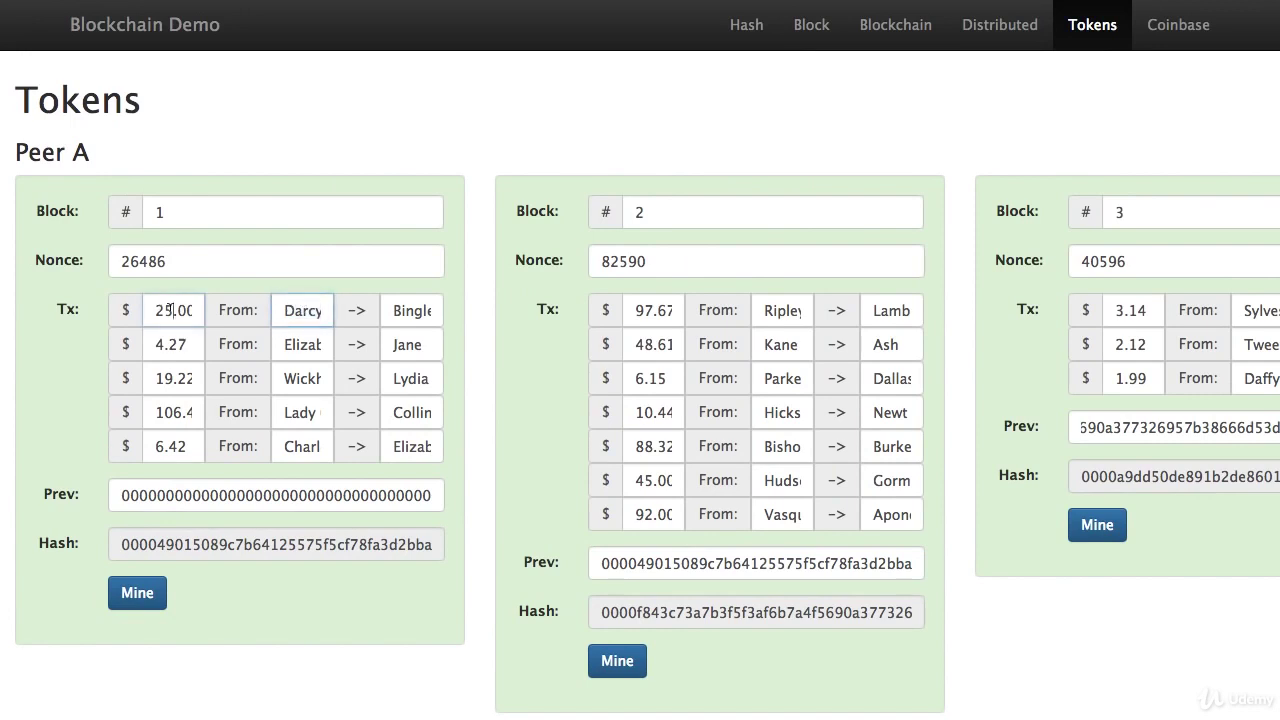
left_click(422, 310)
double_click(301, 309)
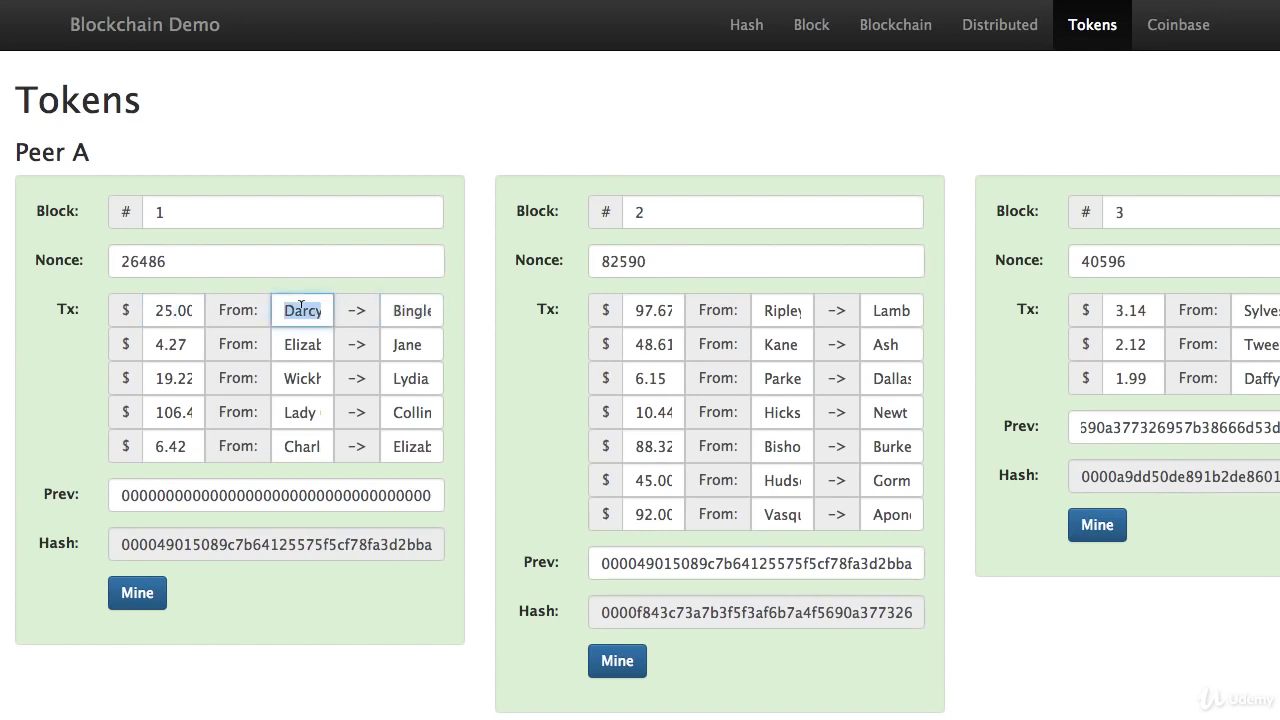
double_click(410, 310)
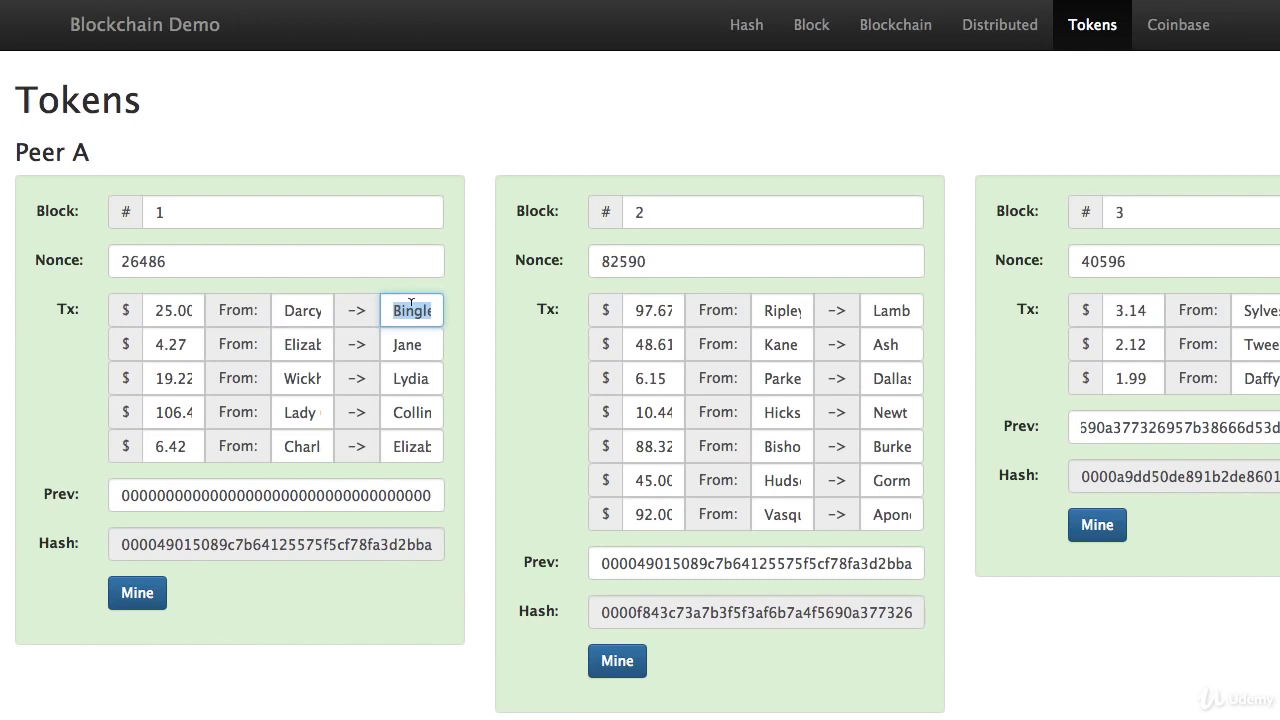
double_click(160, 310)
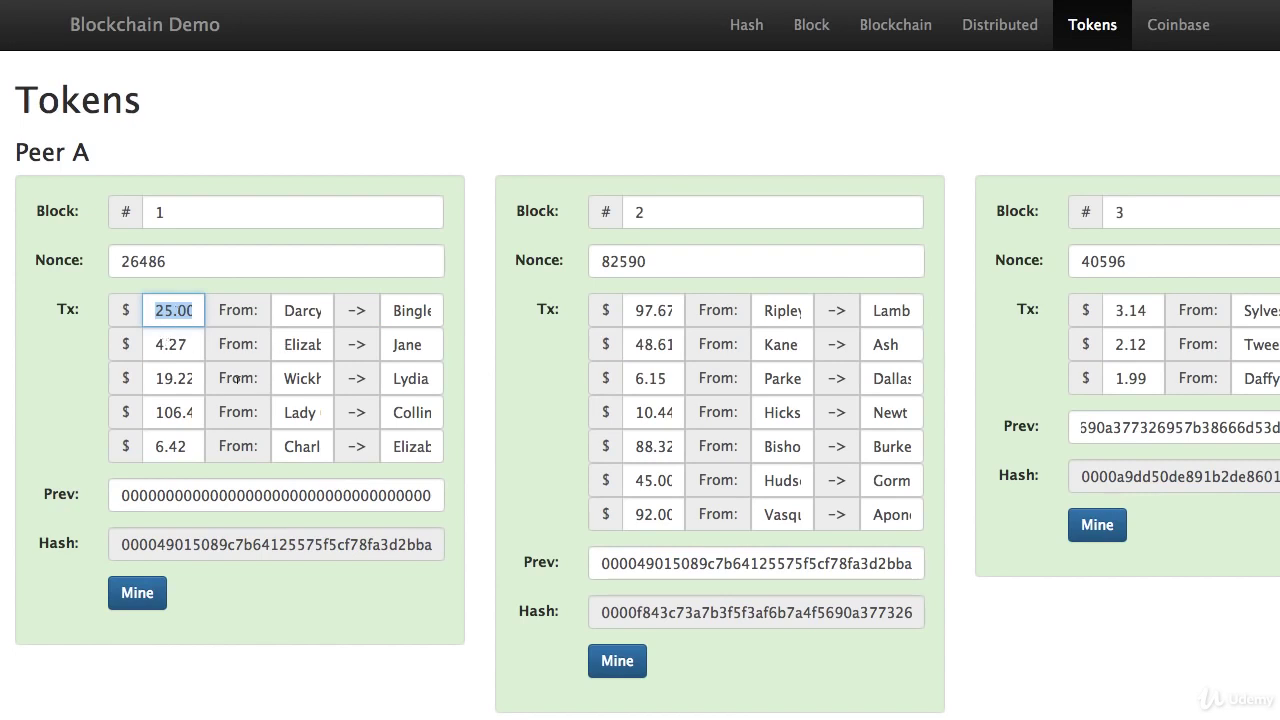
scroll(174, 311, "down", 2)
scroll(176, 310, "up", 2)
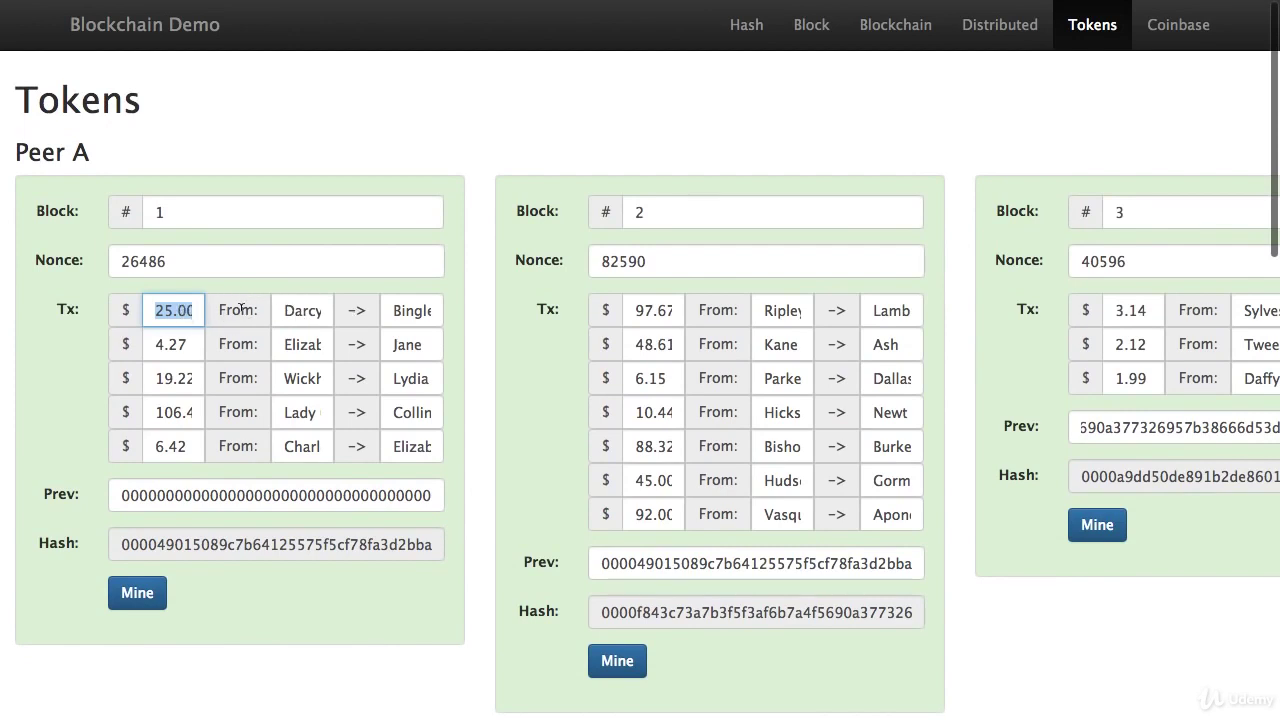
Open the Coinbase page and inspect the coinbase amount and recipient in Peer A's block 1
left_click(1189, 33)
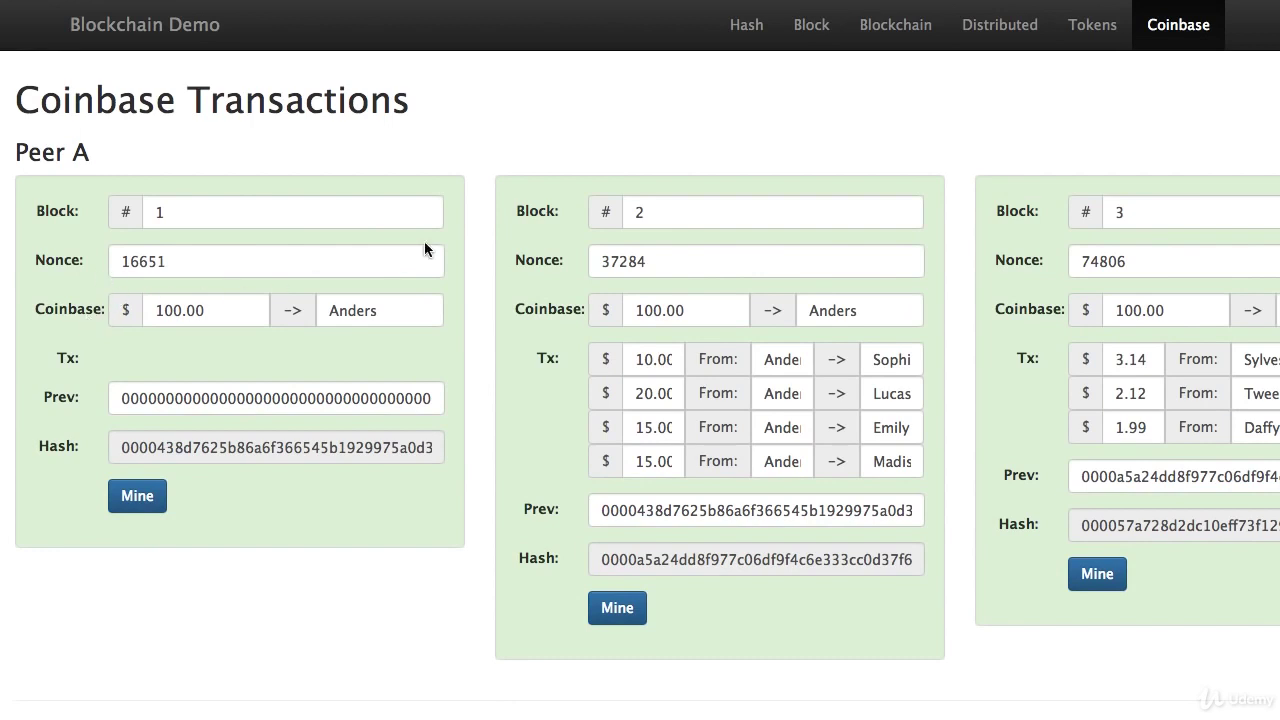
scroll(583, 211, "right", 4)
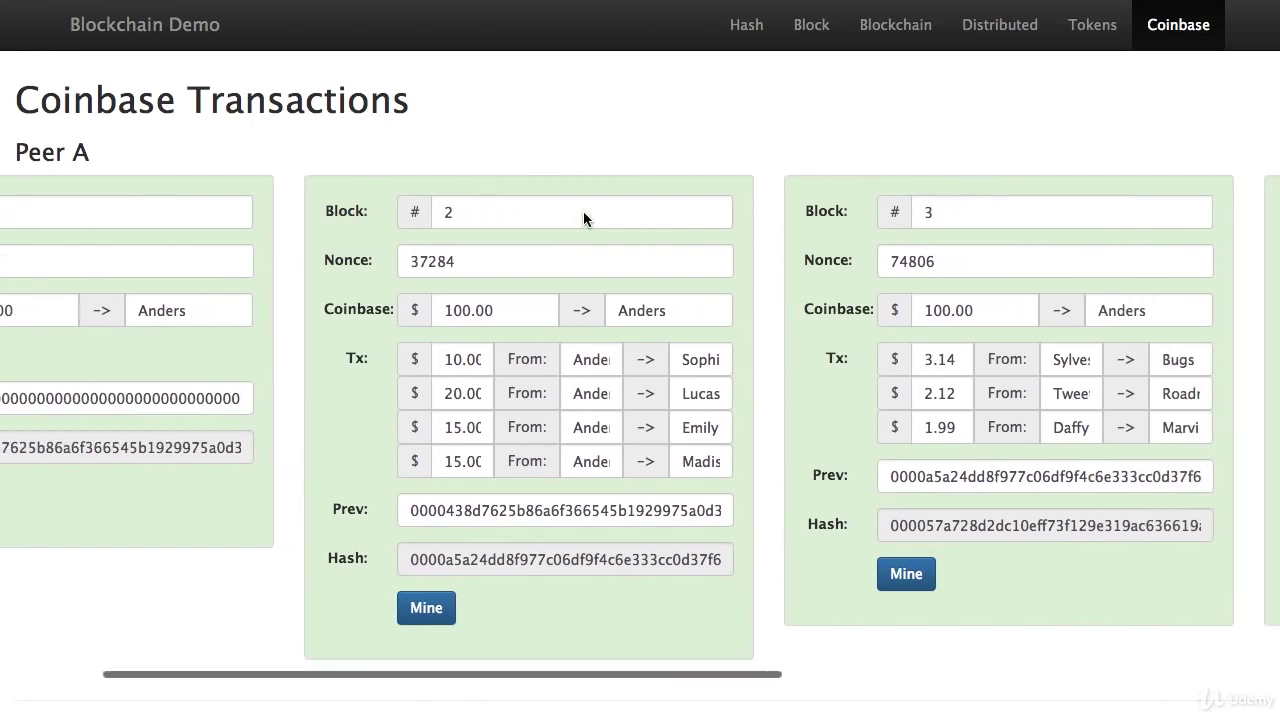
scroll(583, 211, "left", 4)
scroll(583, 211, "right", 1)
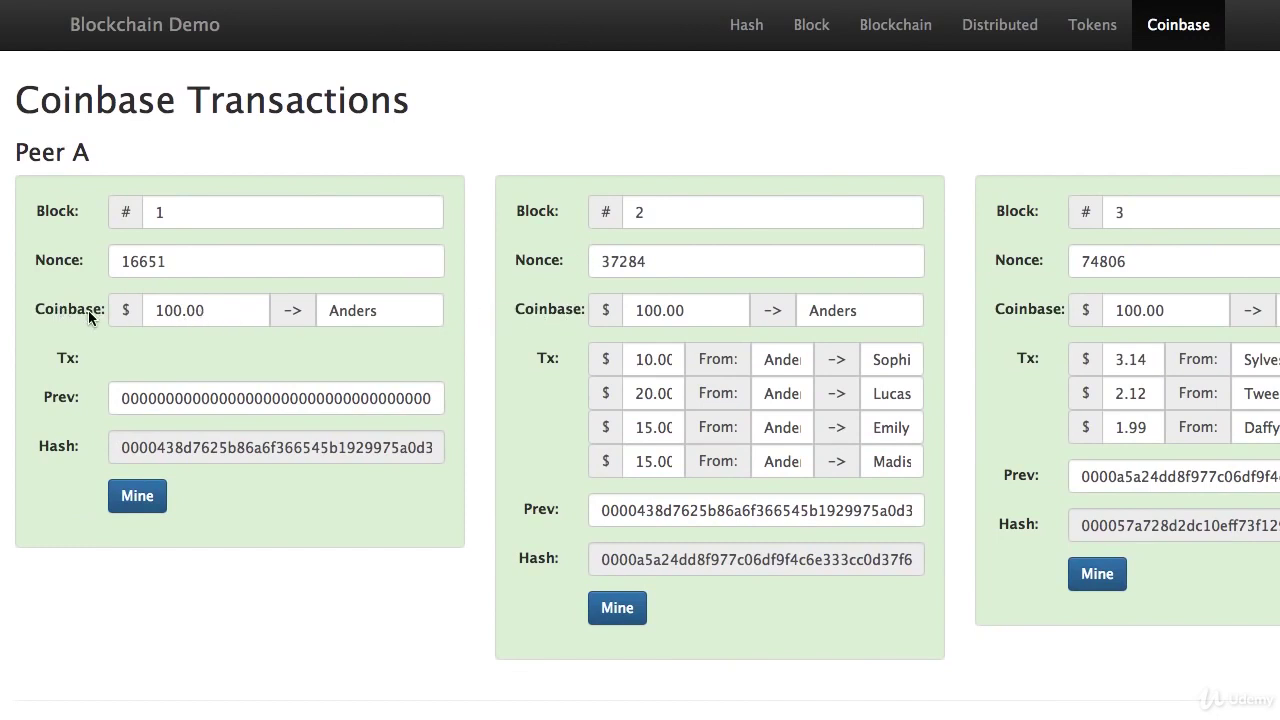
left_click(168, 310)
double_click(168, 310)
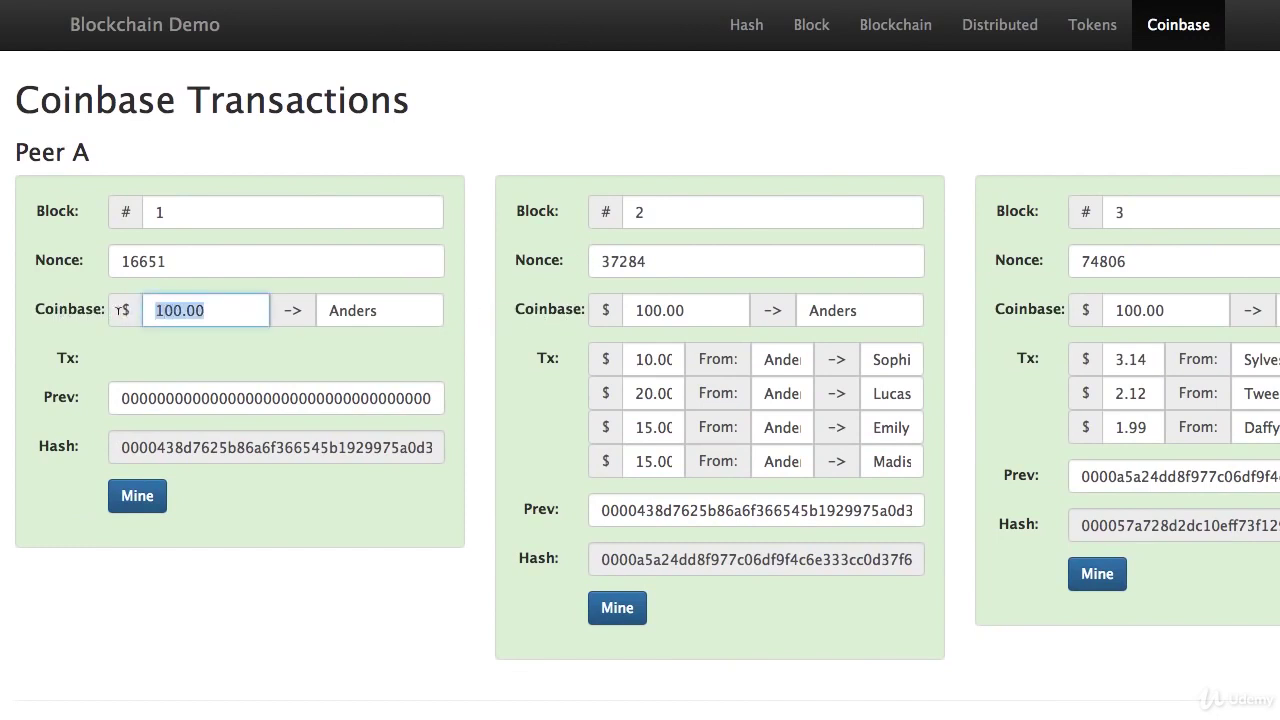
double_click(360, 311)
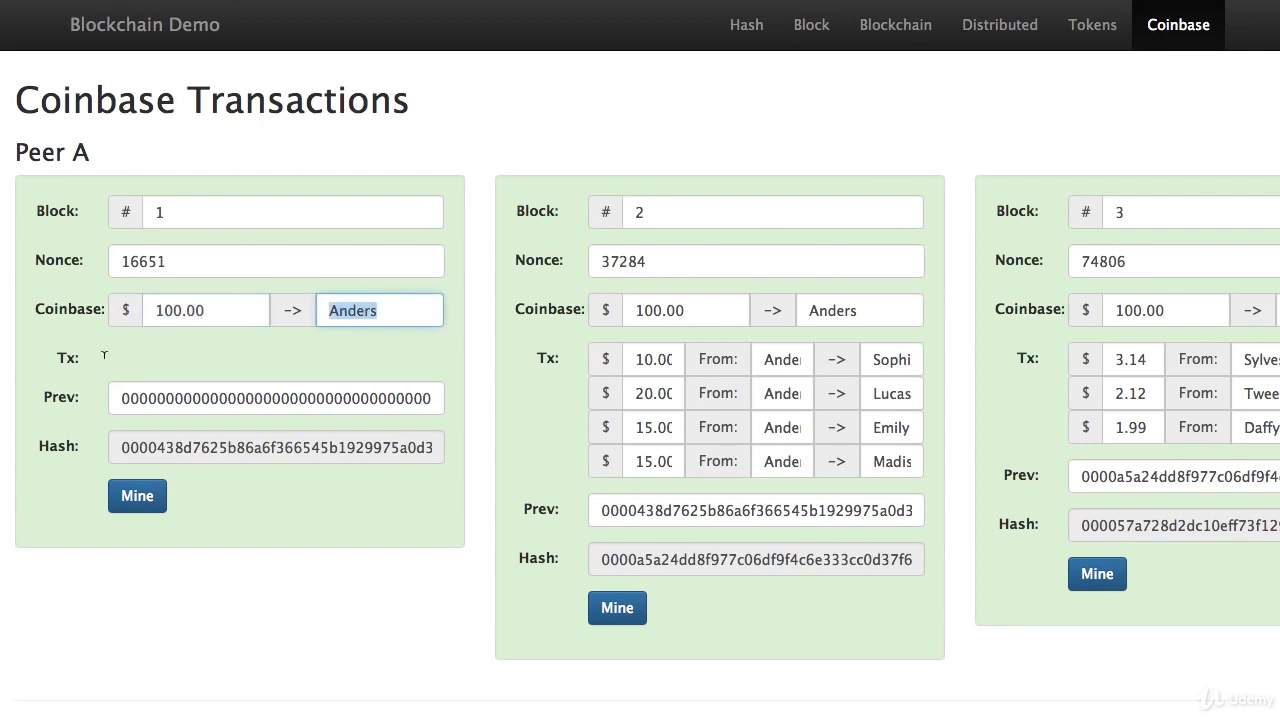
Inspect the coinbase amount and the senders and amounts of the transactions in Peer A's block 2
left_click(190, 347)
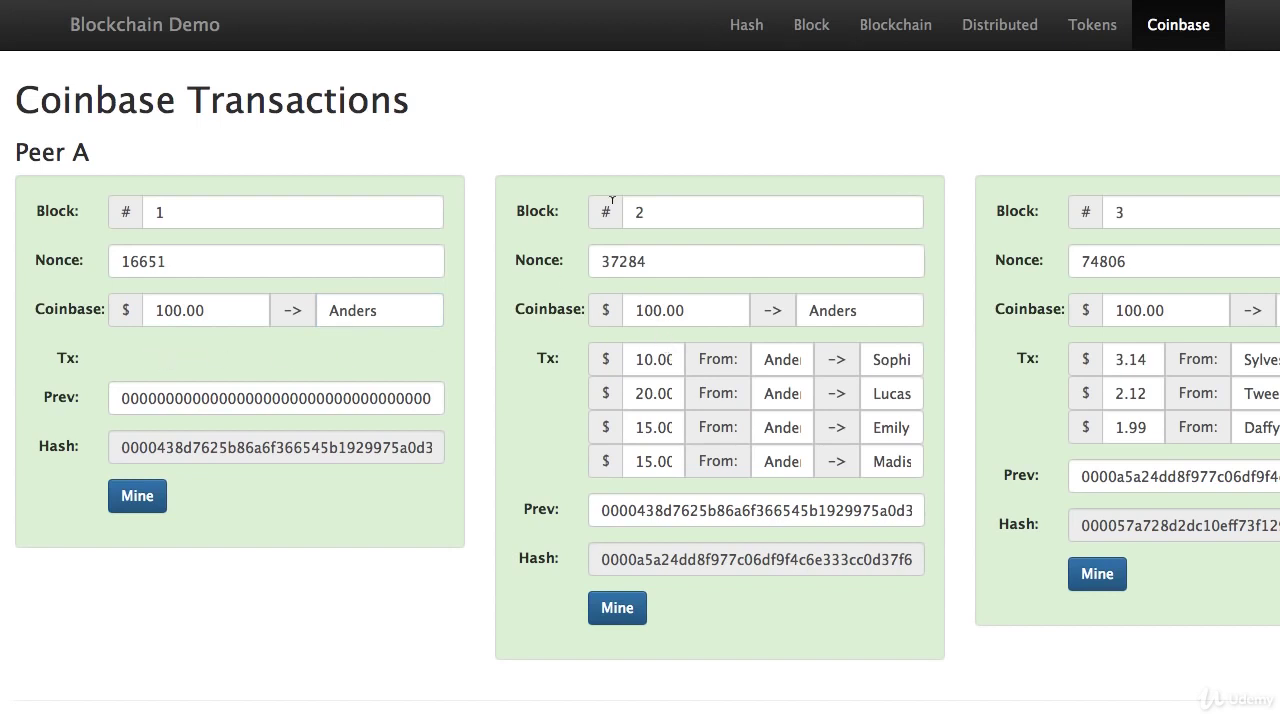
double_click(647, 310)
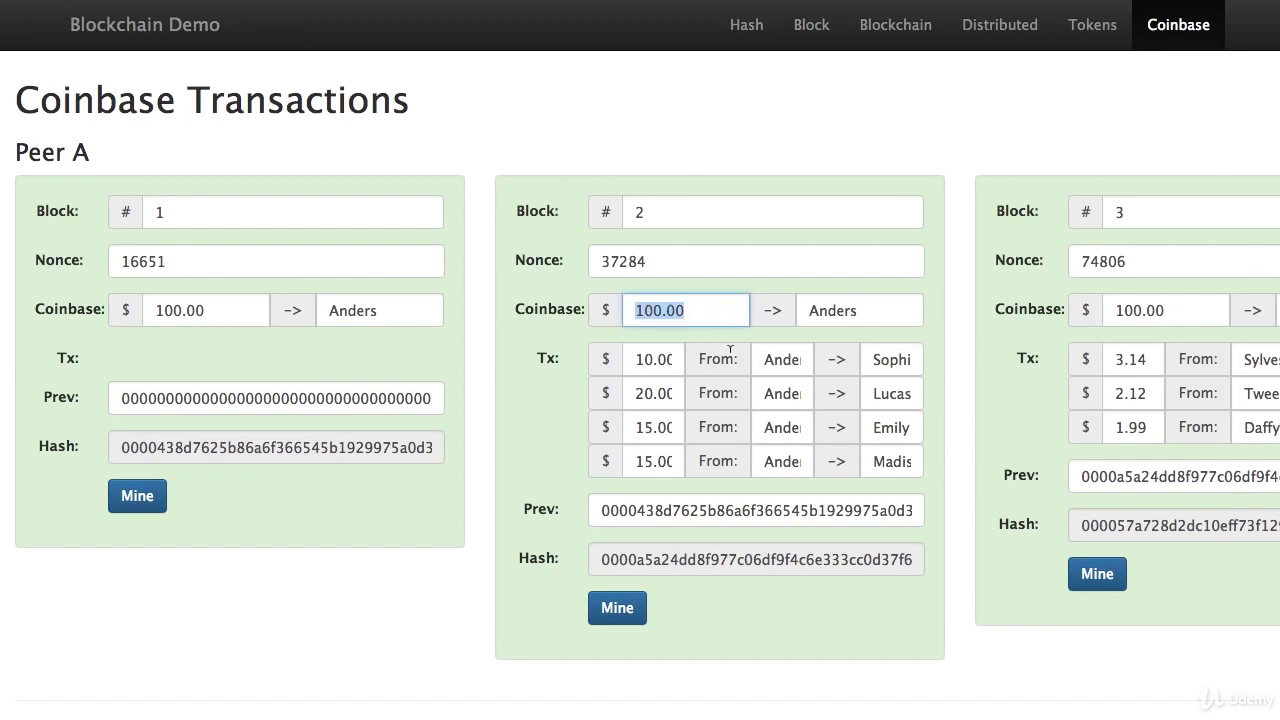
double_click(771, 359)
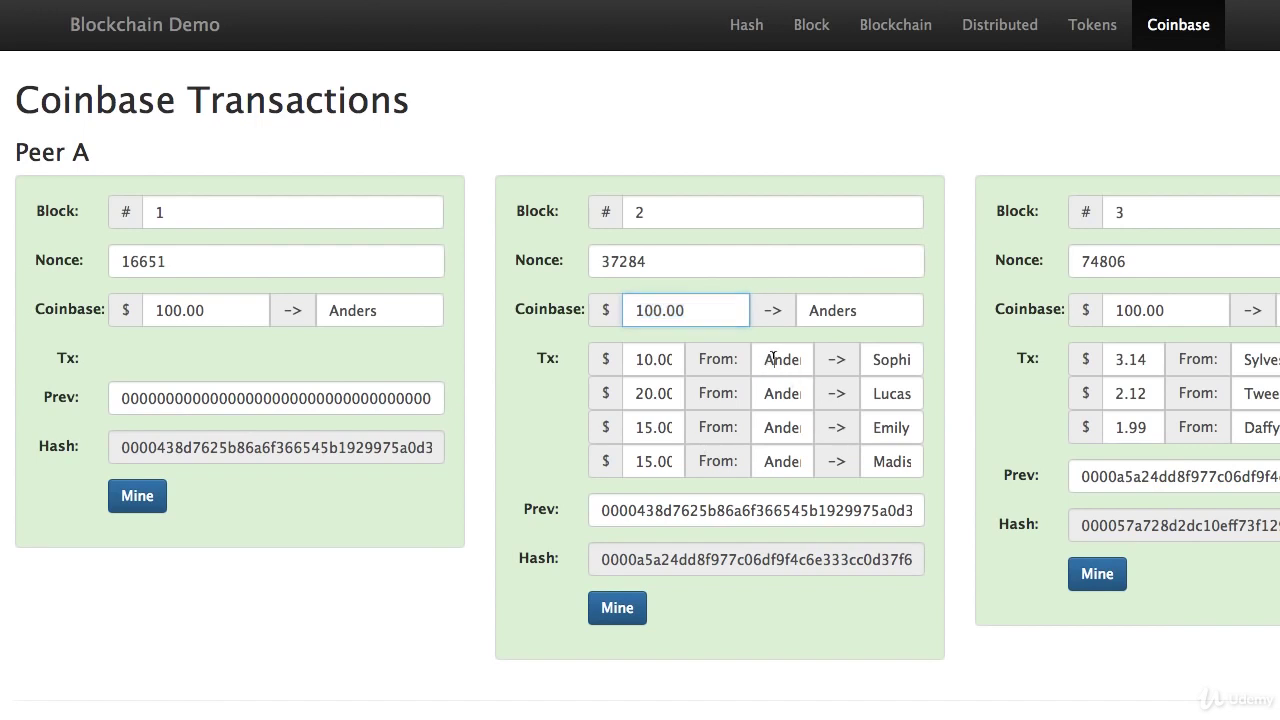
double_click(773, 395)
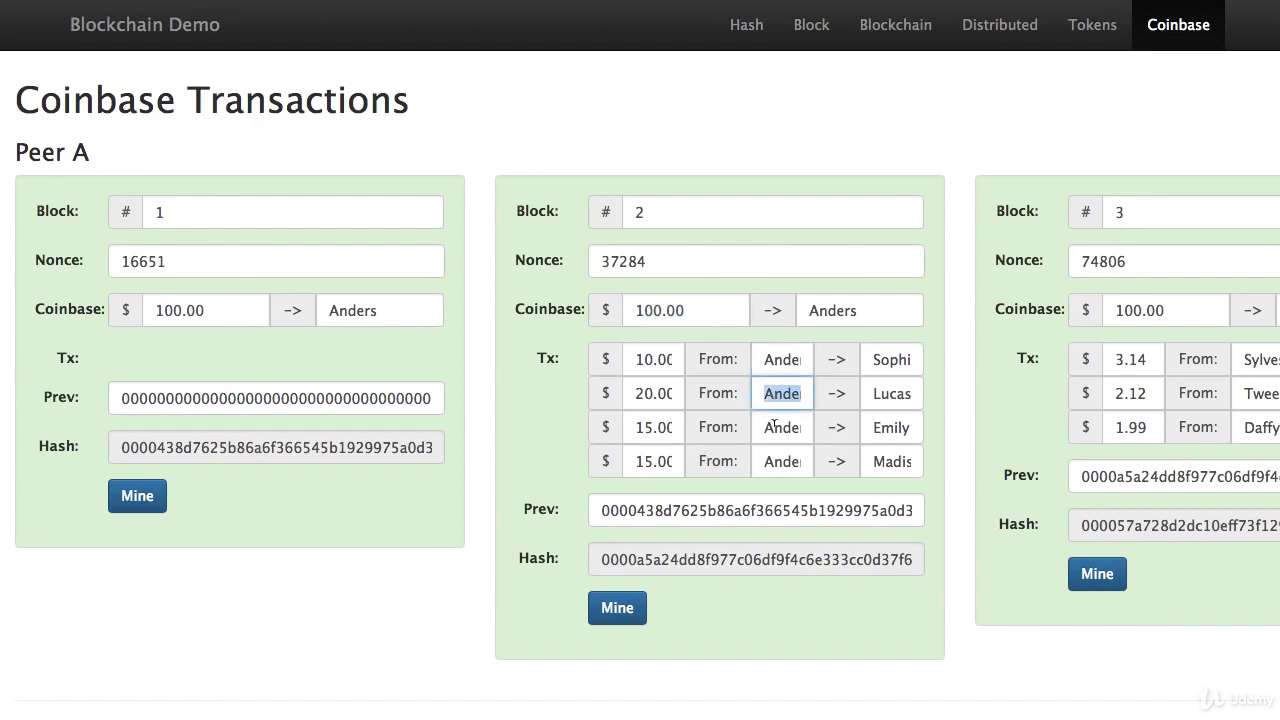
left_click(774, 426)
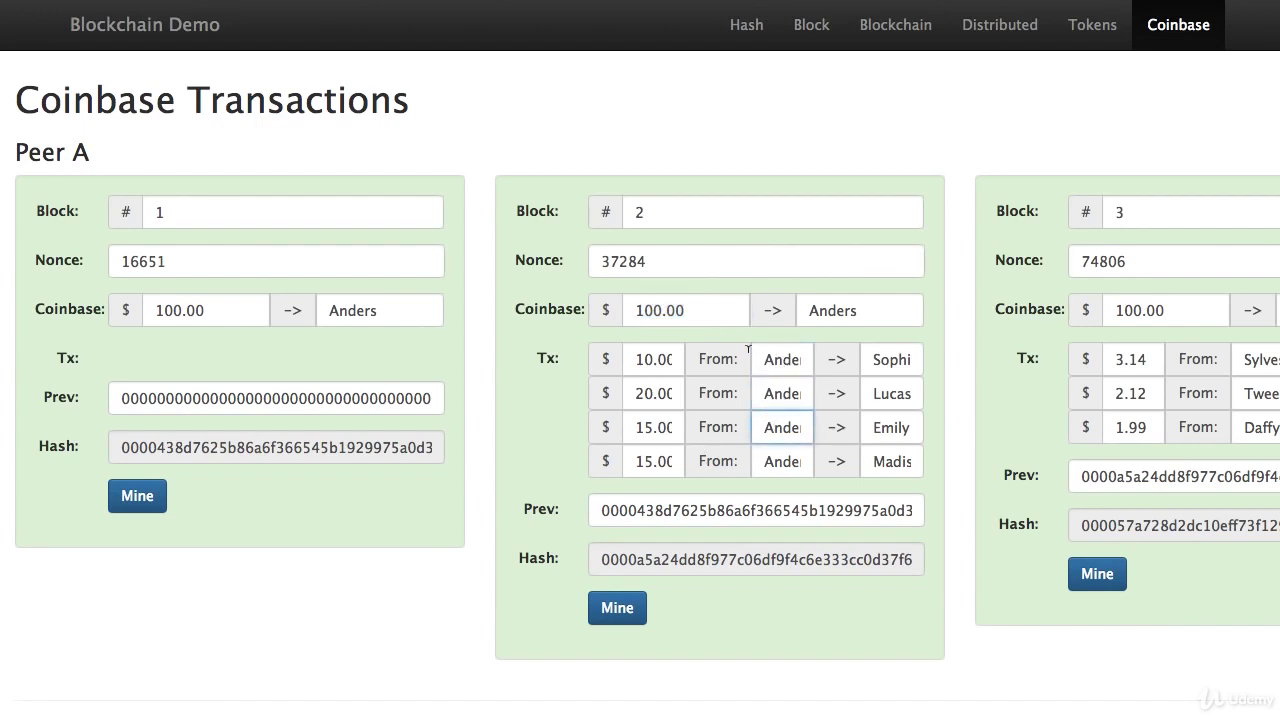
double_click(643, 357)
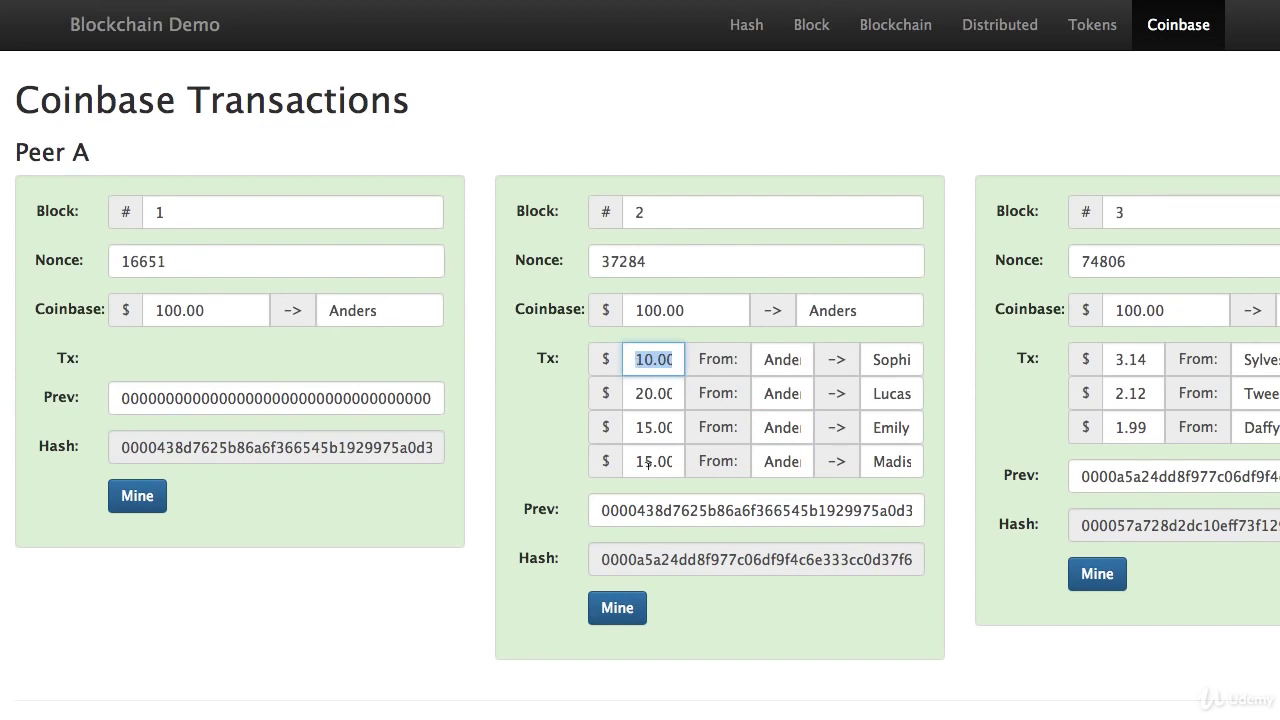
left_click(650, 418)
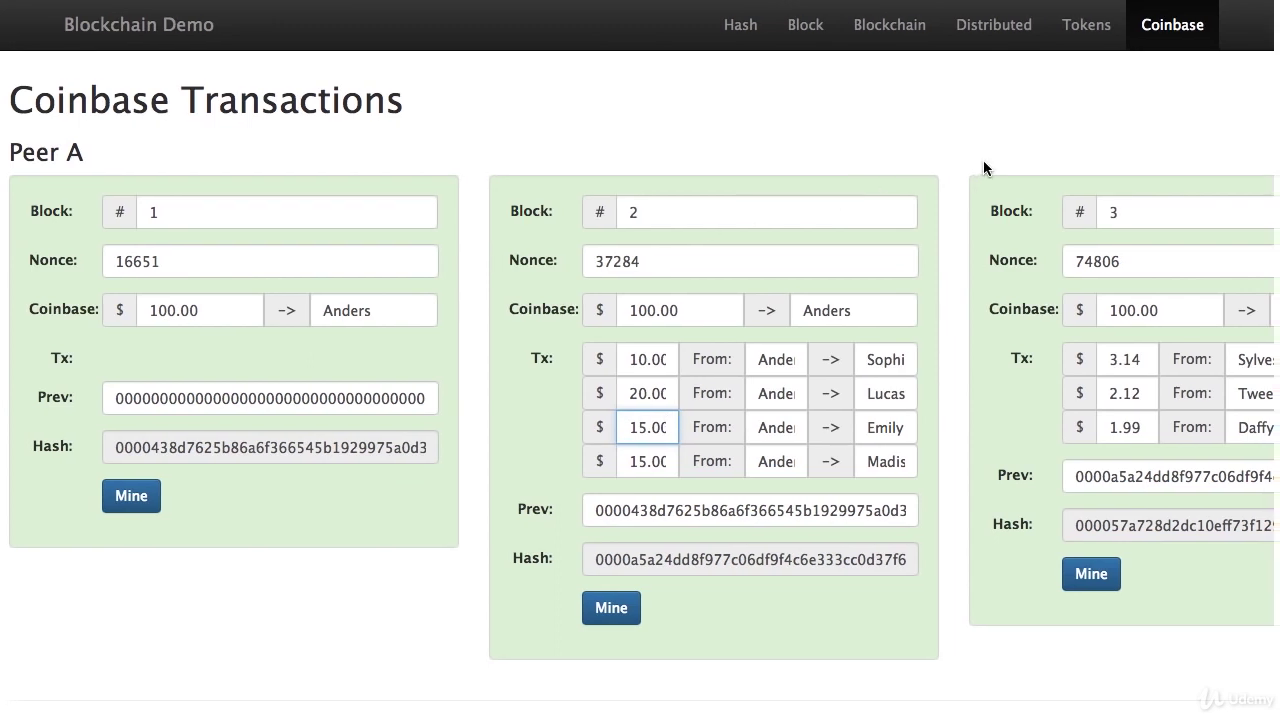
Trace the first transaction in Peer A's block 5 back to the sender's incoming transaction in block 4
scroll(968, 217, "right", 1)
scroll(968, 217, "right", 10)
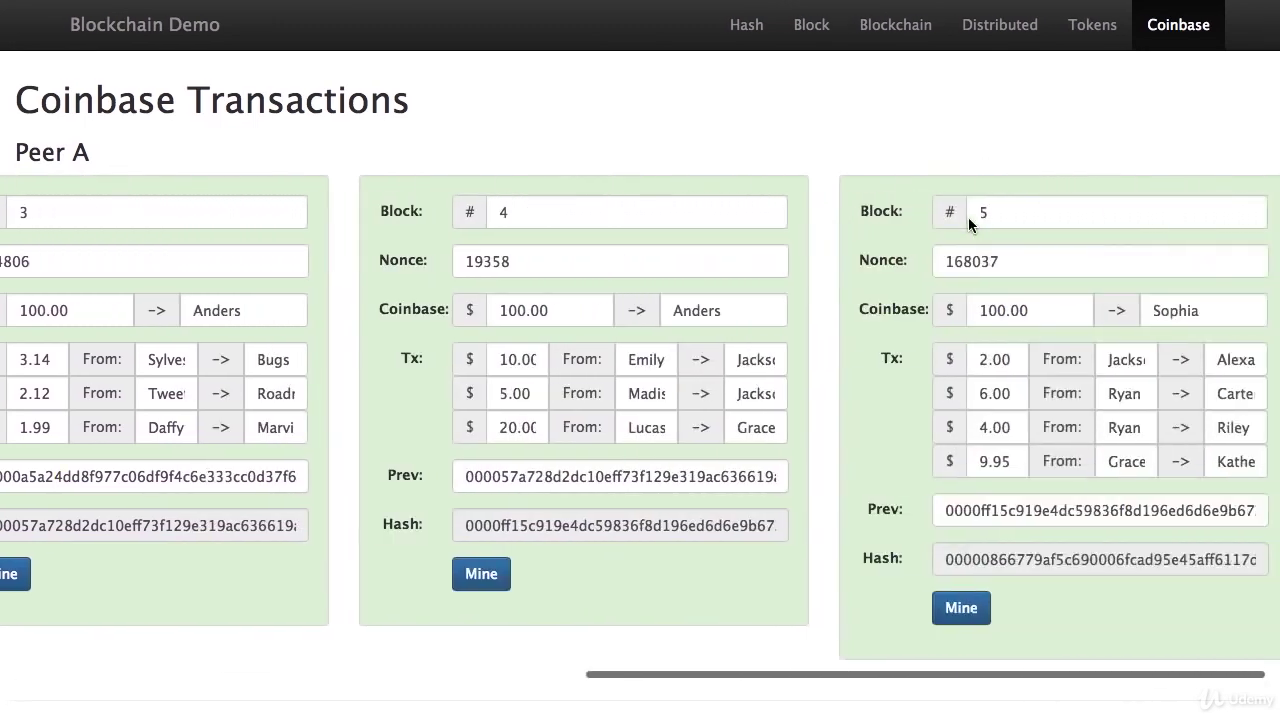
double_click(1103, 358)
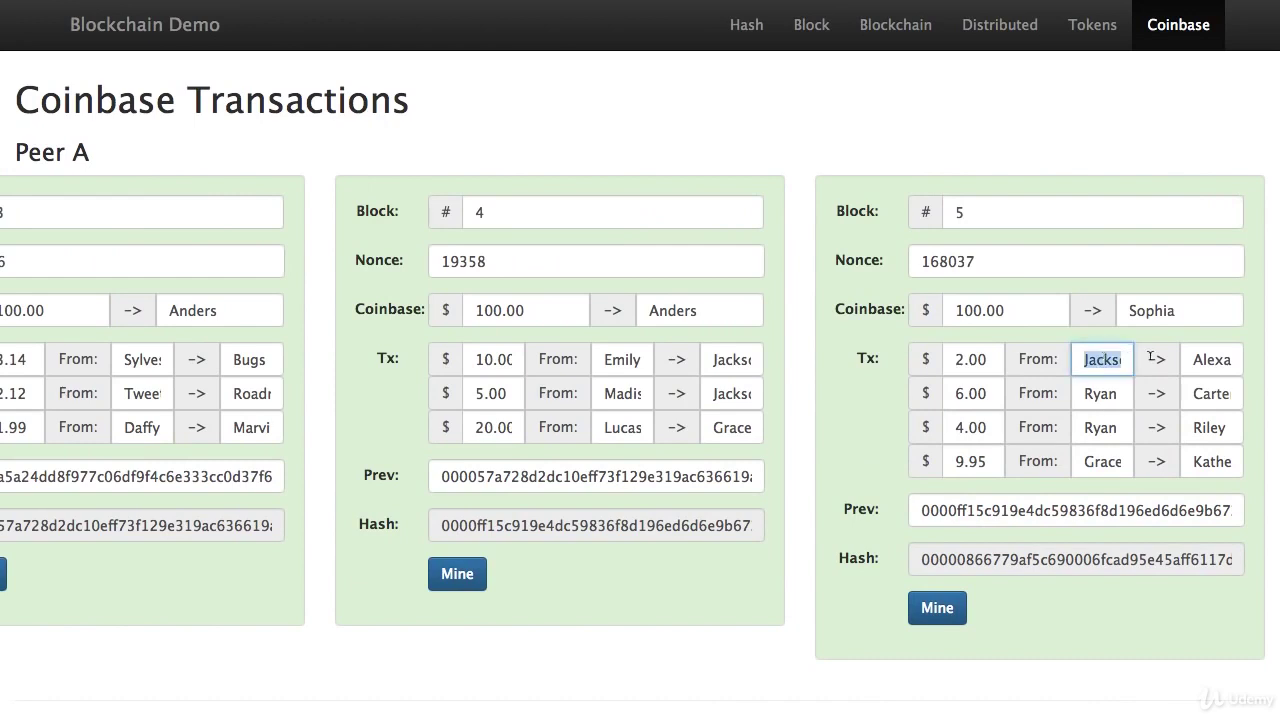
double_click(1209, 358)
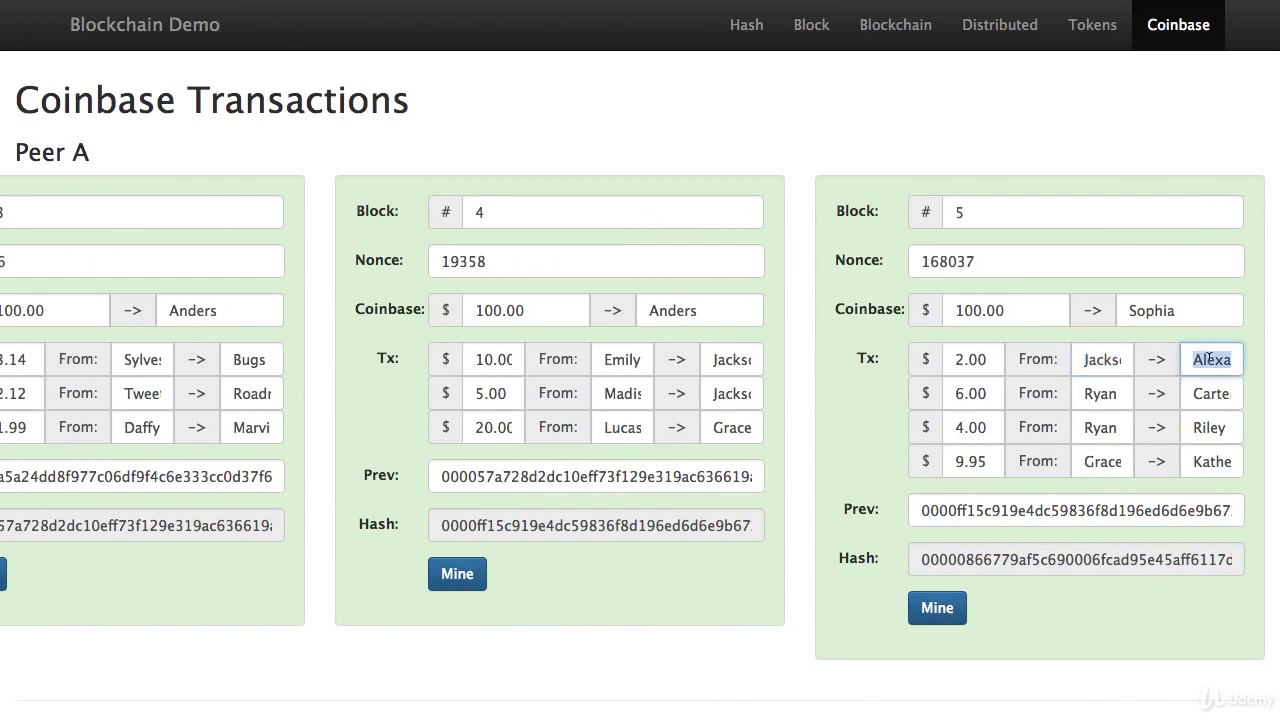
double_click(977, 360)
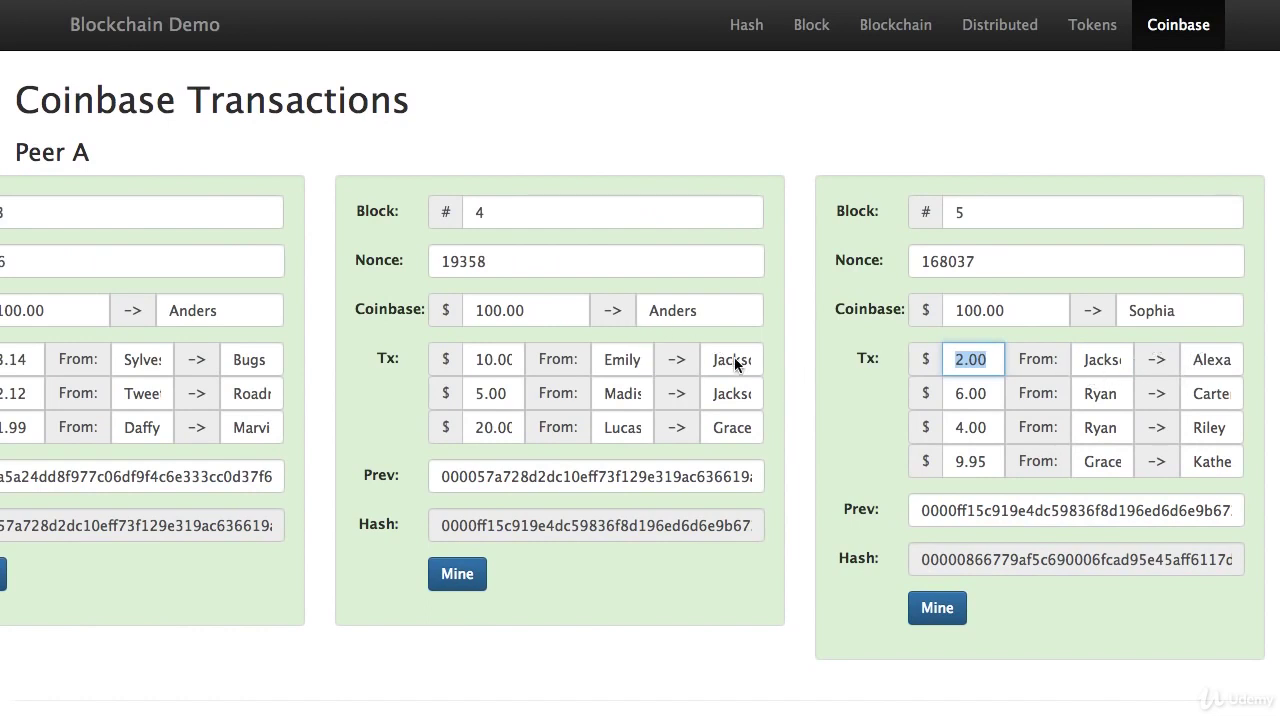
double_click(492, 357)
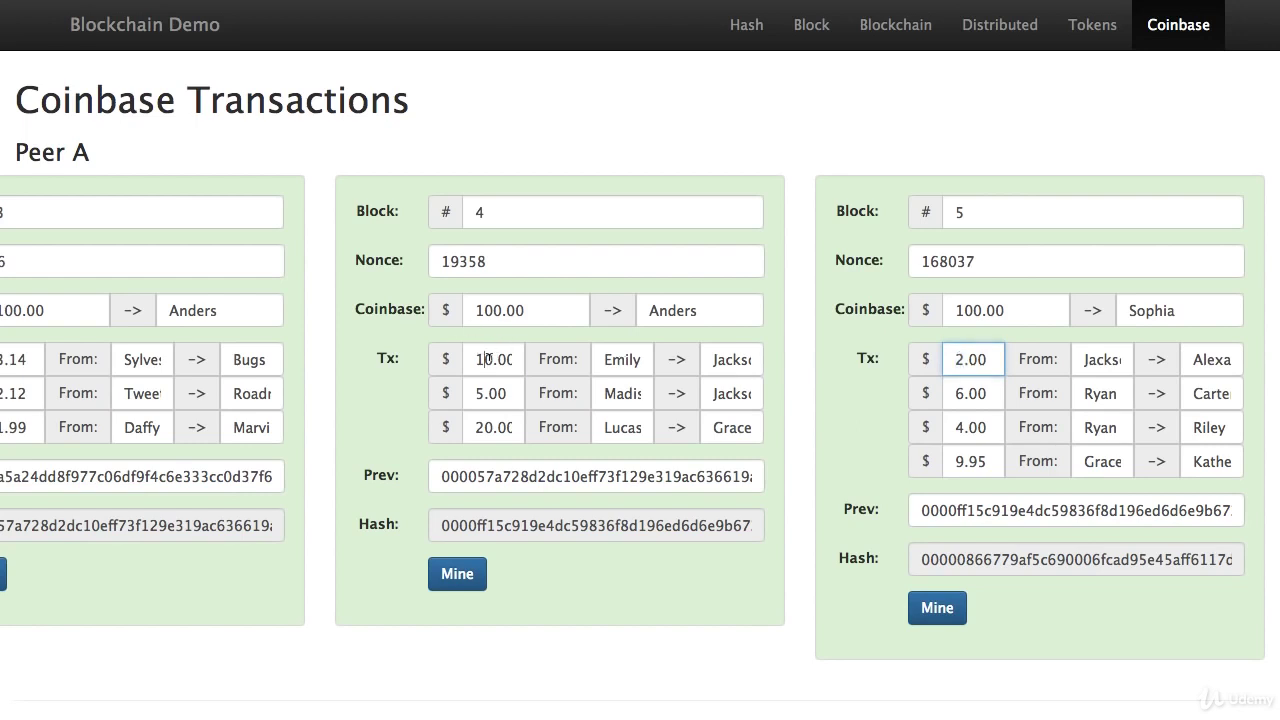
double_click(737, 359)
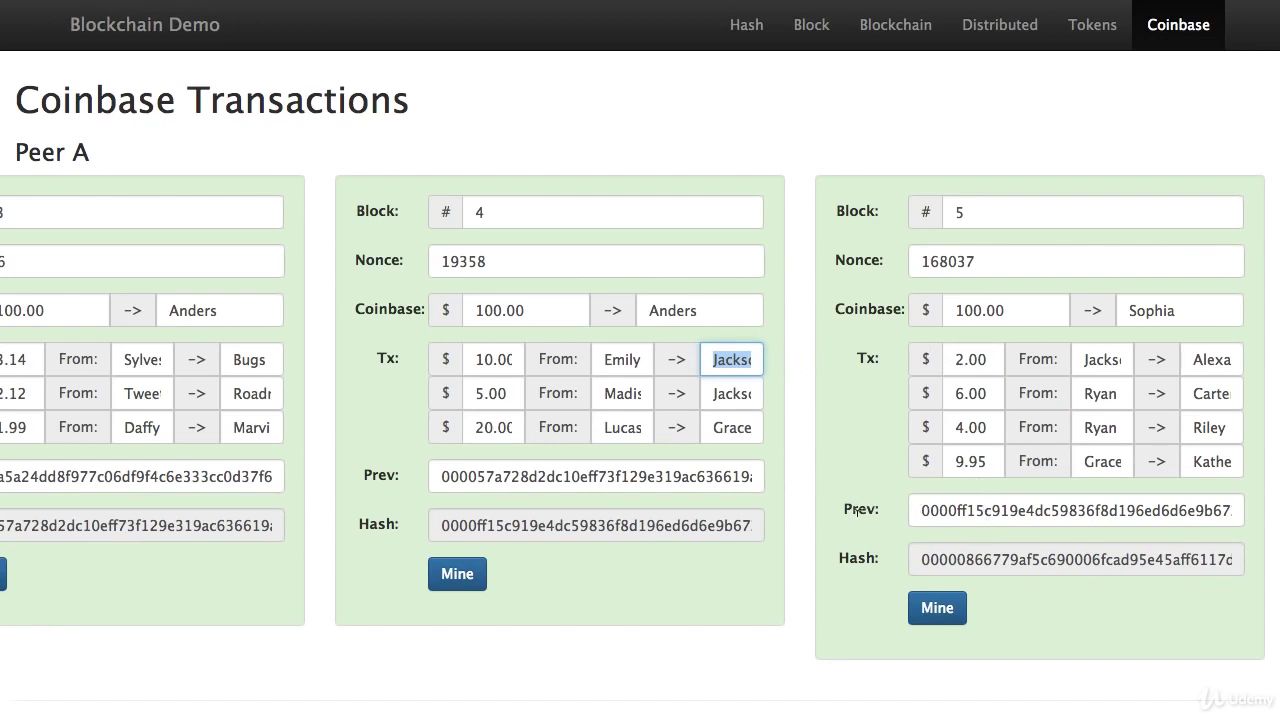
Examine the previous-hash value and the second transaction's sender in Peer A's block 5
double_click(965, 503)
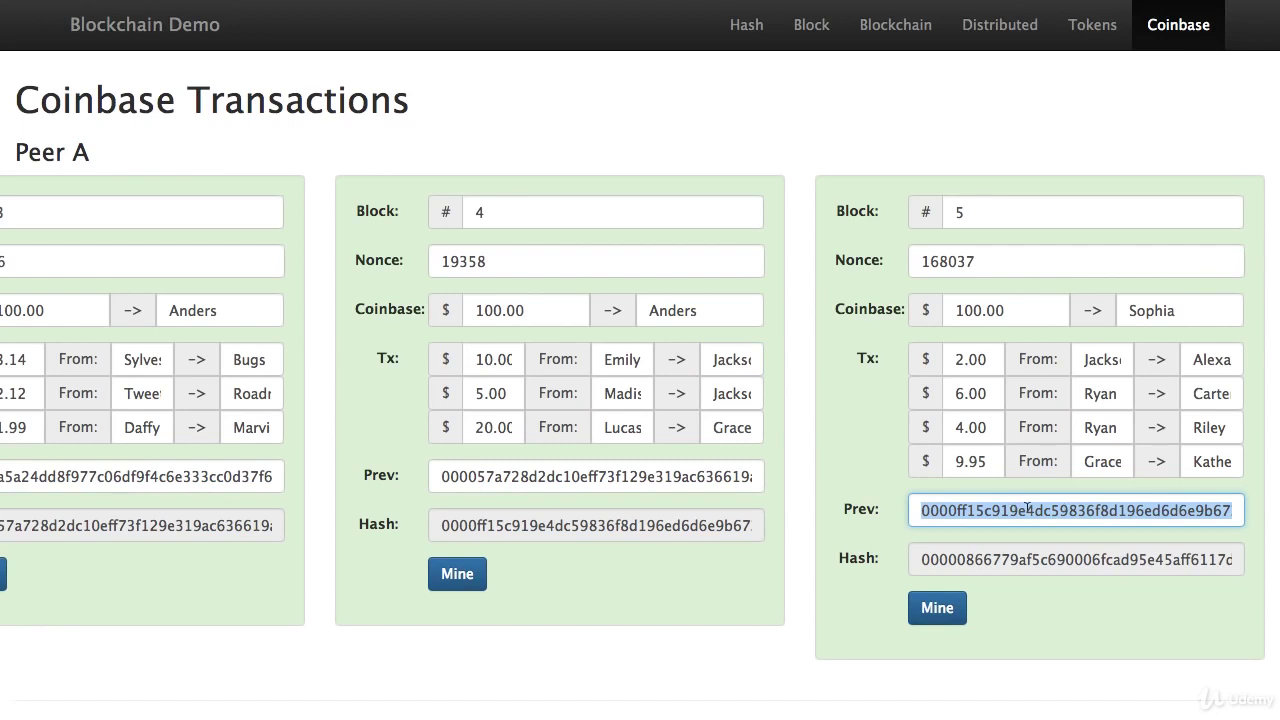
left_click_drag(1025, 508, 352, 454)
left_click(1098, 390)
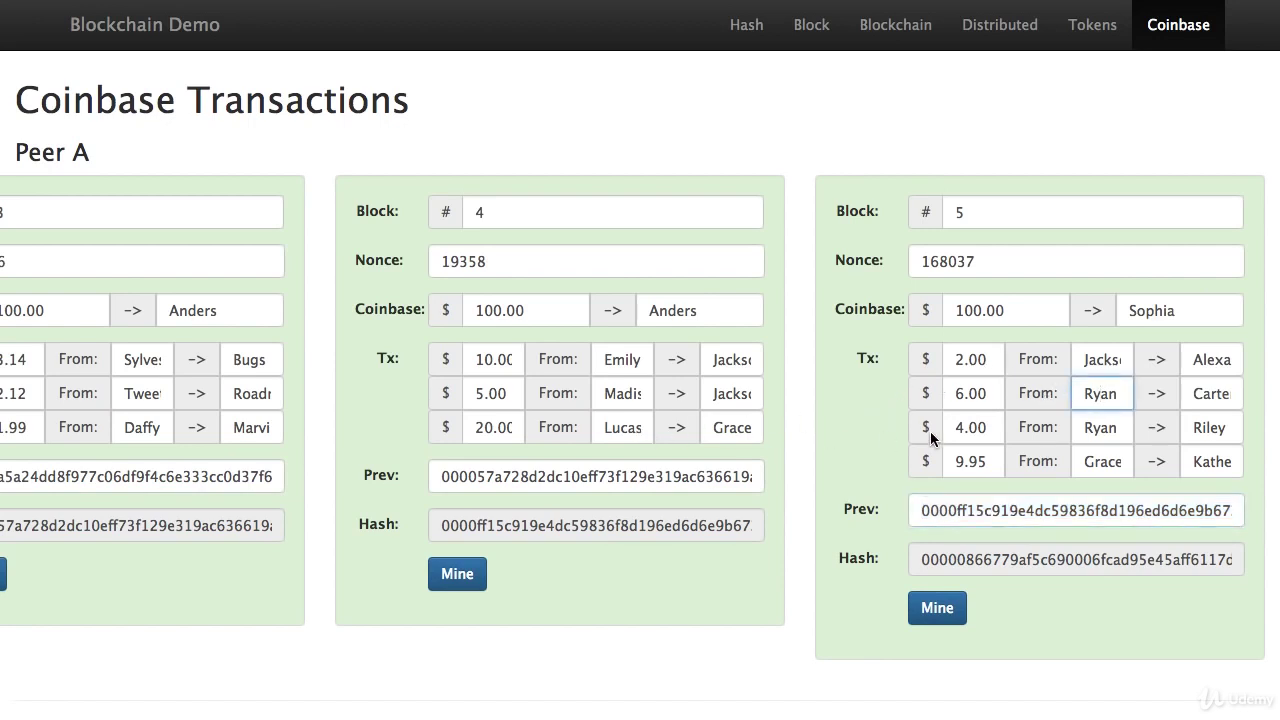
left_click(798, 166)
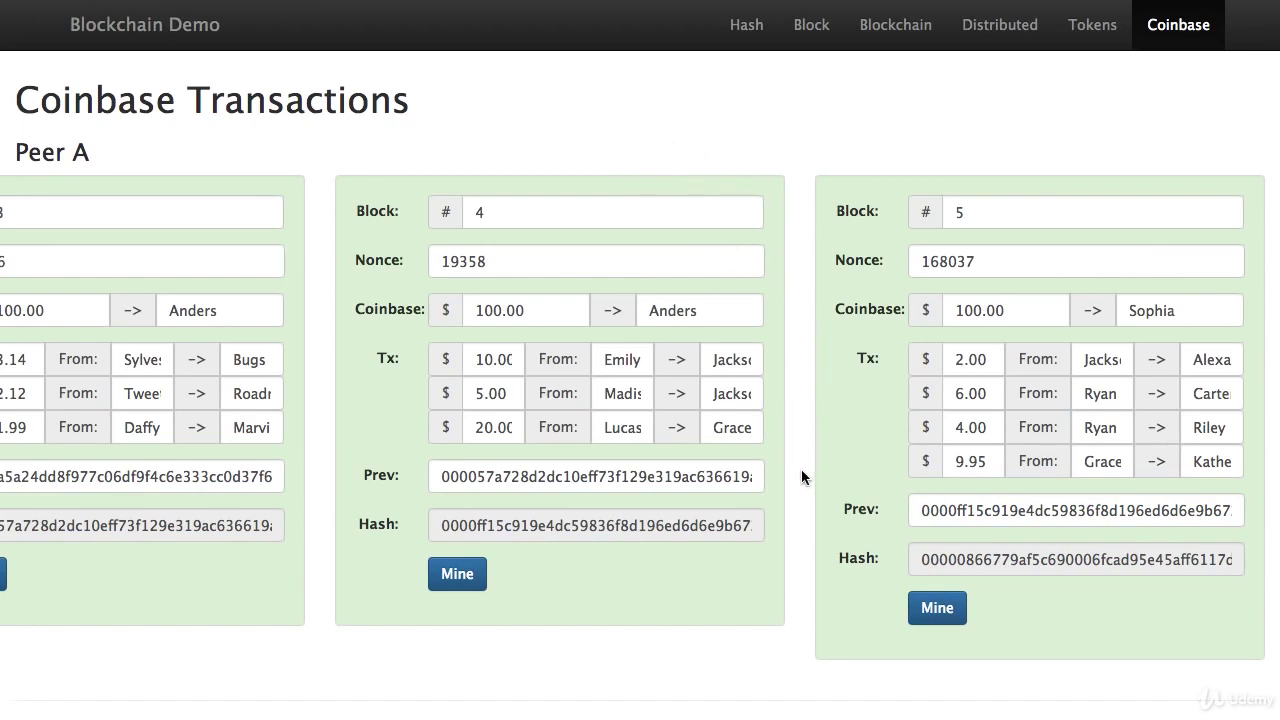
Look over the coinbase chains of Peer B and Peer C and return to Peer A's block 4
scroll(798, 408, "down", 5)
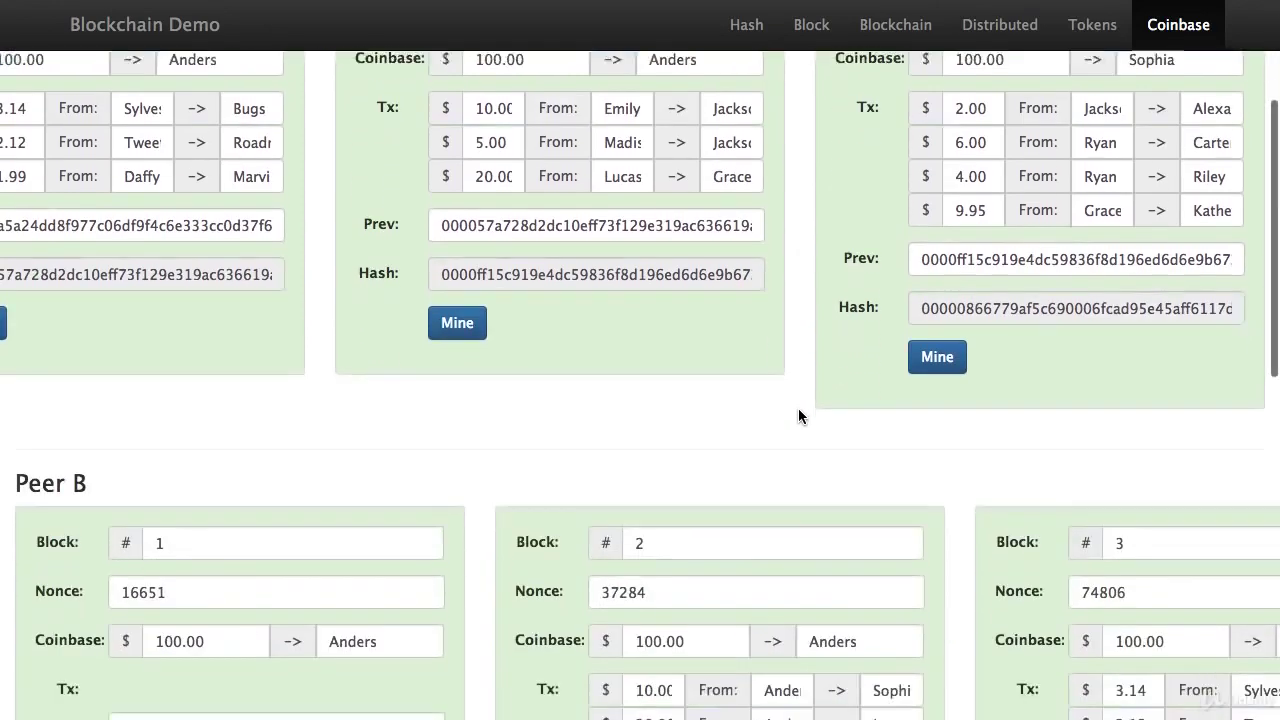
scroll(798, 408, "down", 8)
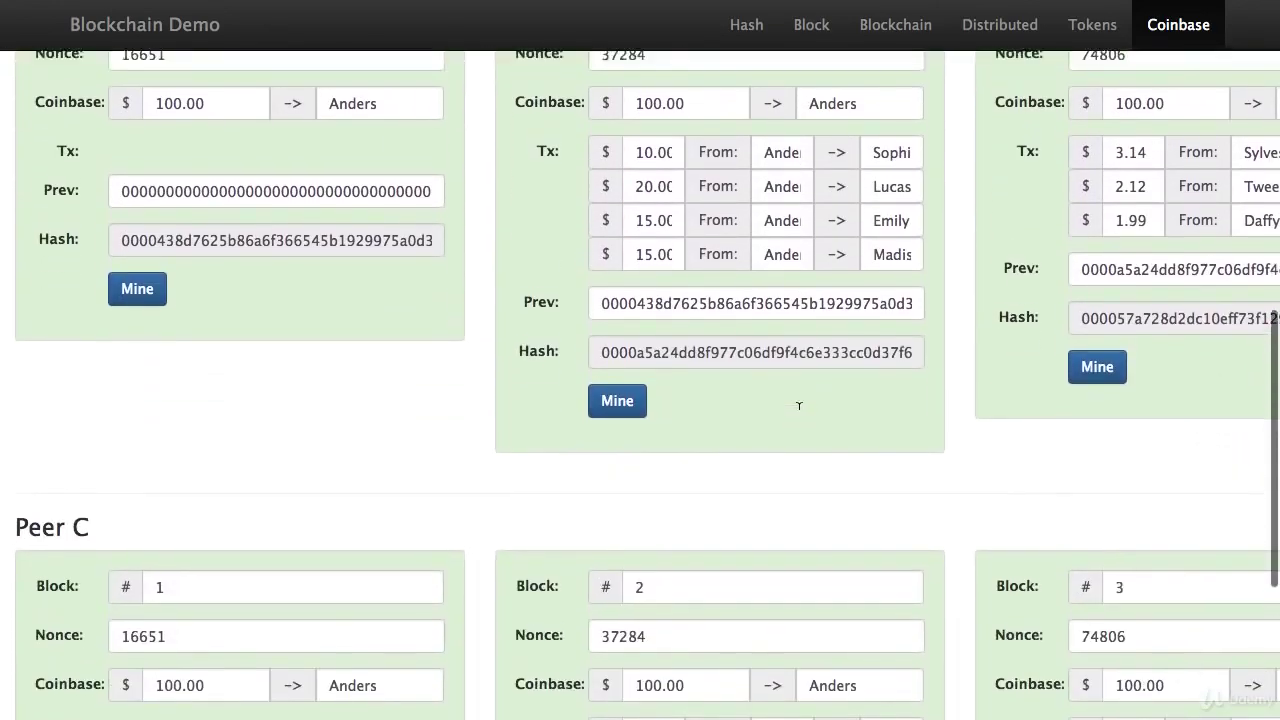
scroll(799, 404, "up", 10)
scroll(799, 404, "right", 10)
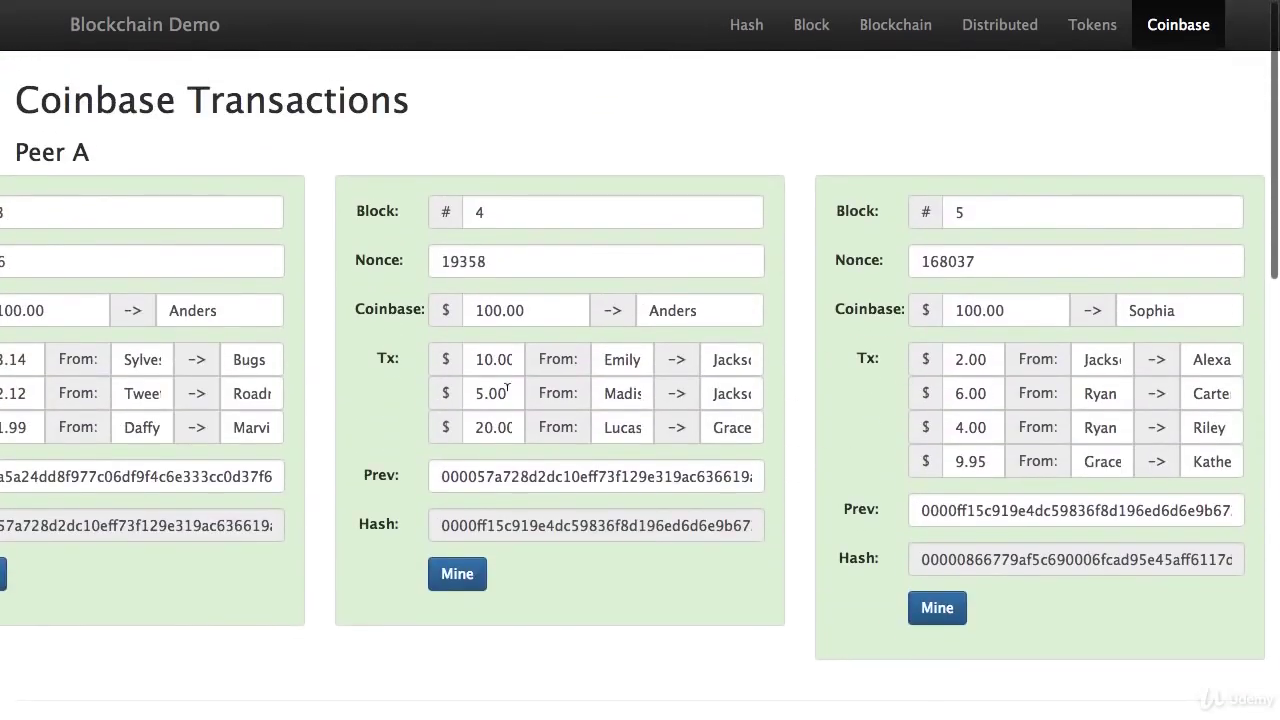
Set the second transaction amount in Peer A's block 4 to 6.00 and compare the chain with those of Peers B and C
left_click(480, 393)
key("BackSpace")
type("6")
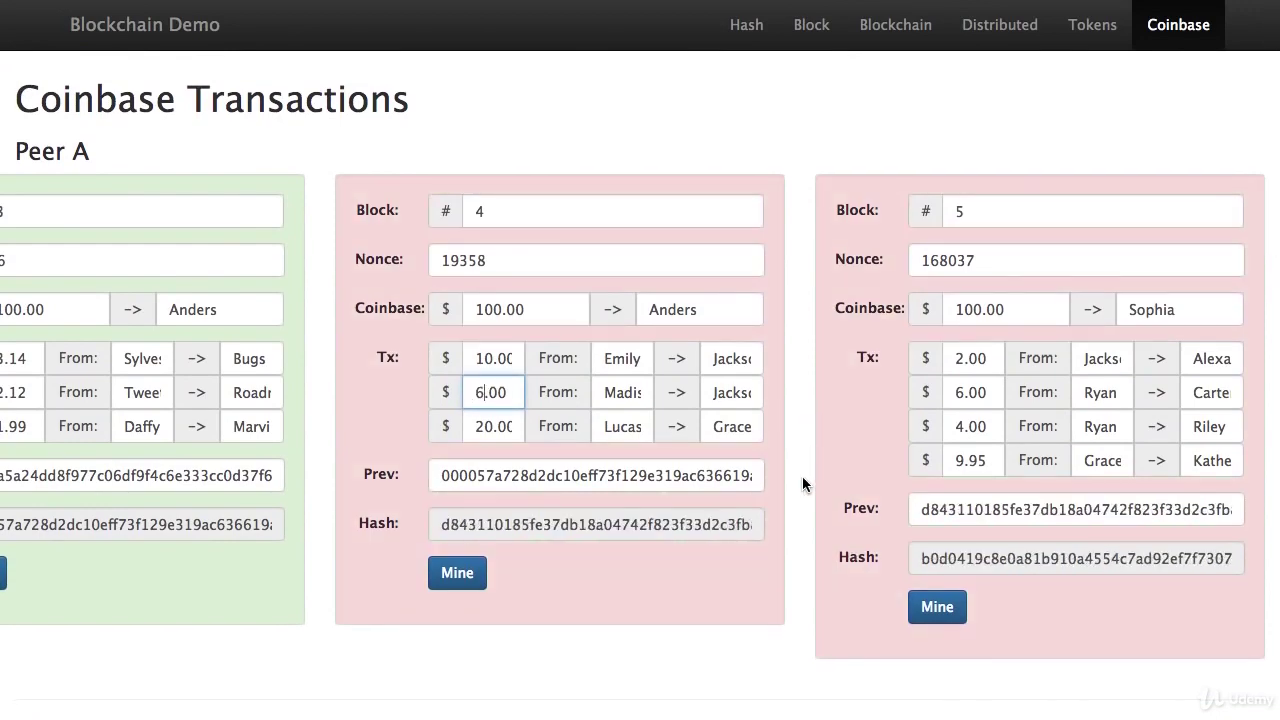
scroll(802, 476, "down", 6)
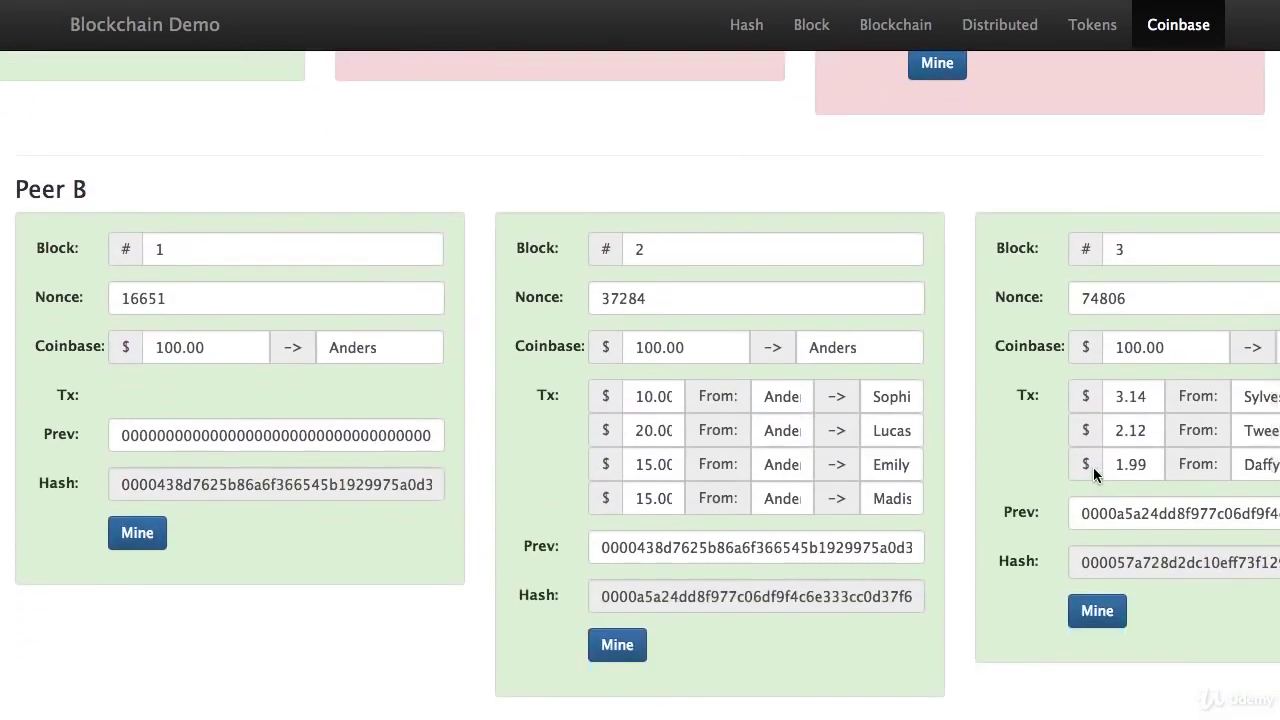
left_click(1114, 467)
scroll(1030, 465, "right", 6)
scroll(900, 562, "down", 7)
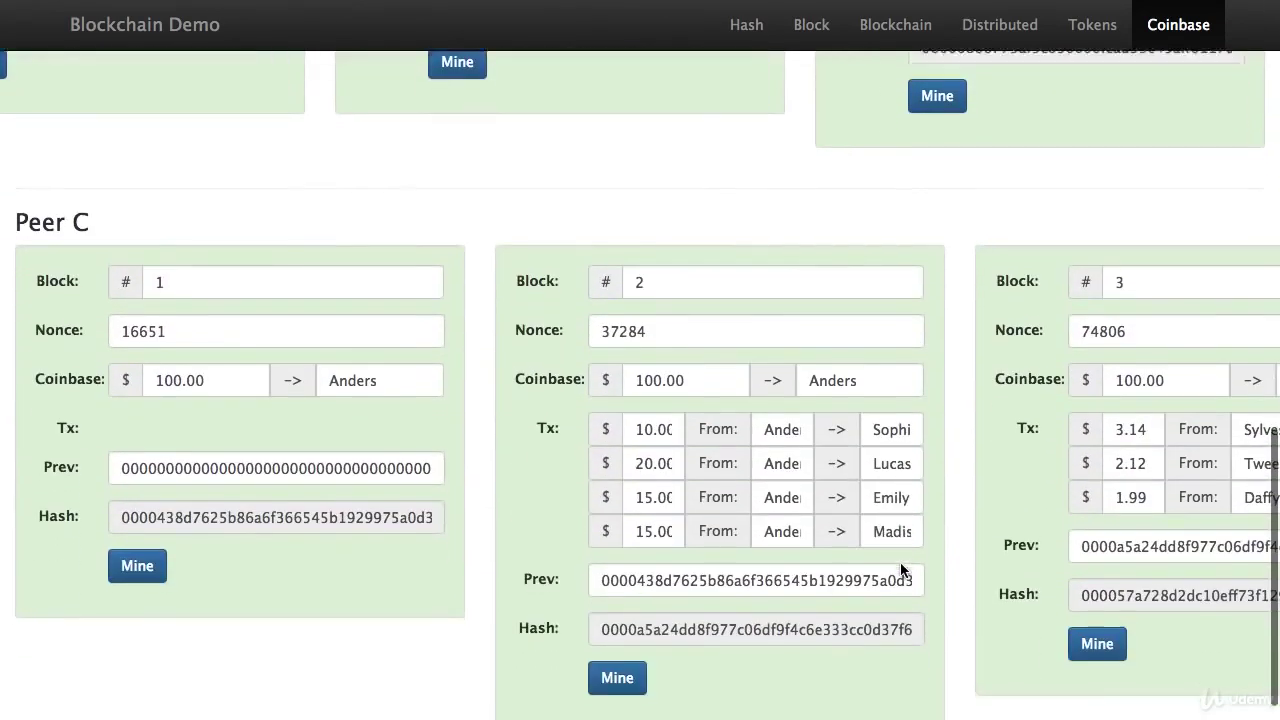
scroll(986, 290, "right", 10)
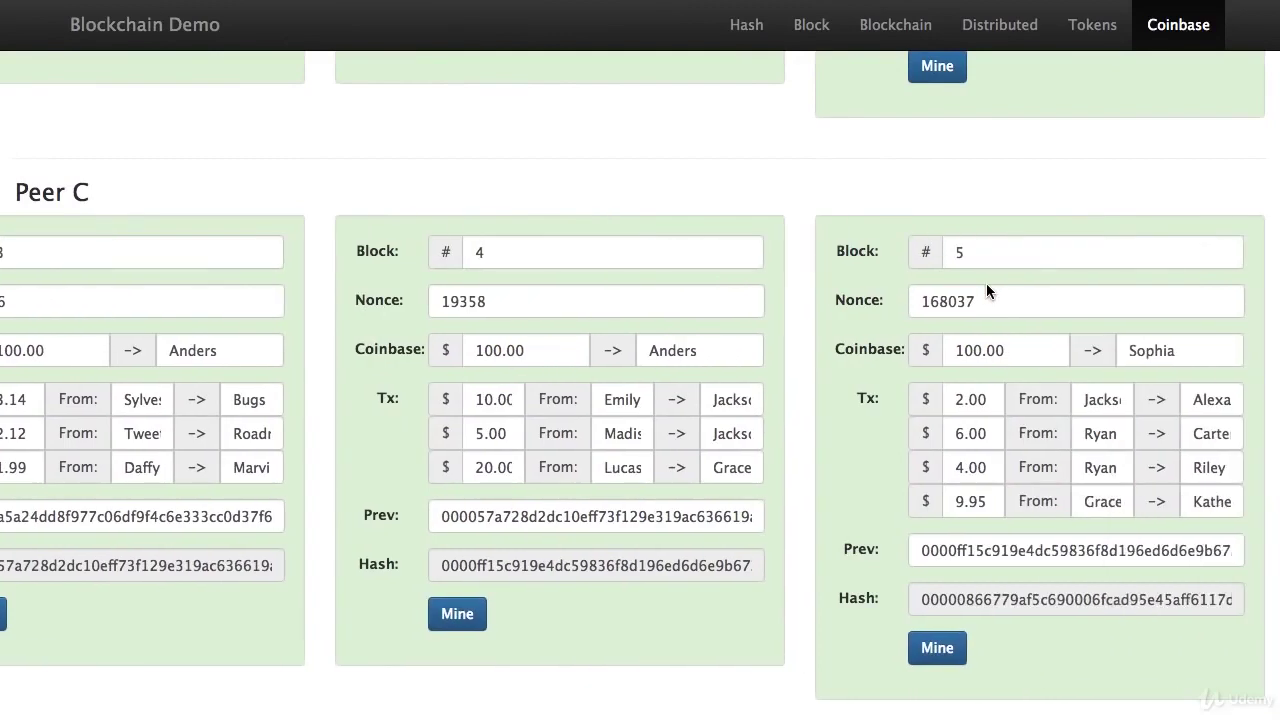
Restore the second transaction amount in Peer A's block 4 to 5.00 and review blocks 2 to 5
scroll(986, 290, "up", 10)
scroll(990, 290, "up", 4)
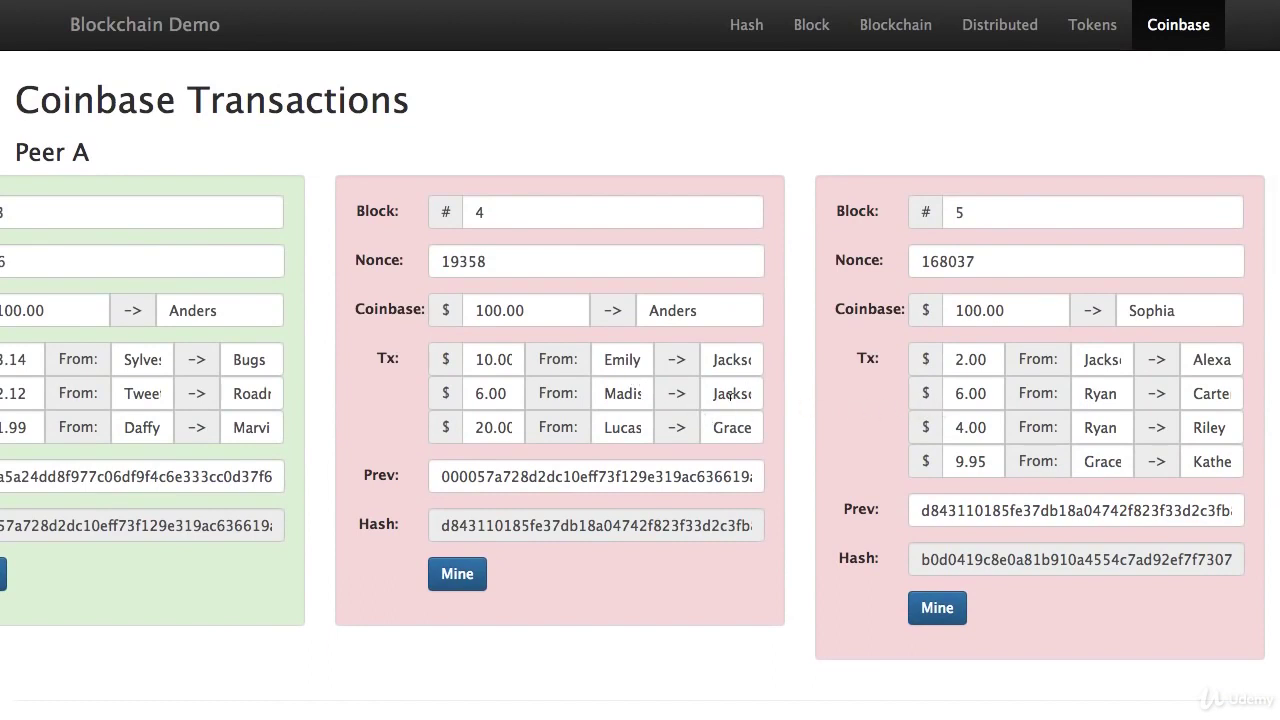
left_click(479, 393)
key("BackSpace")
type("5")
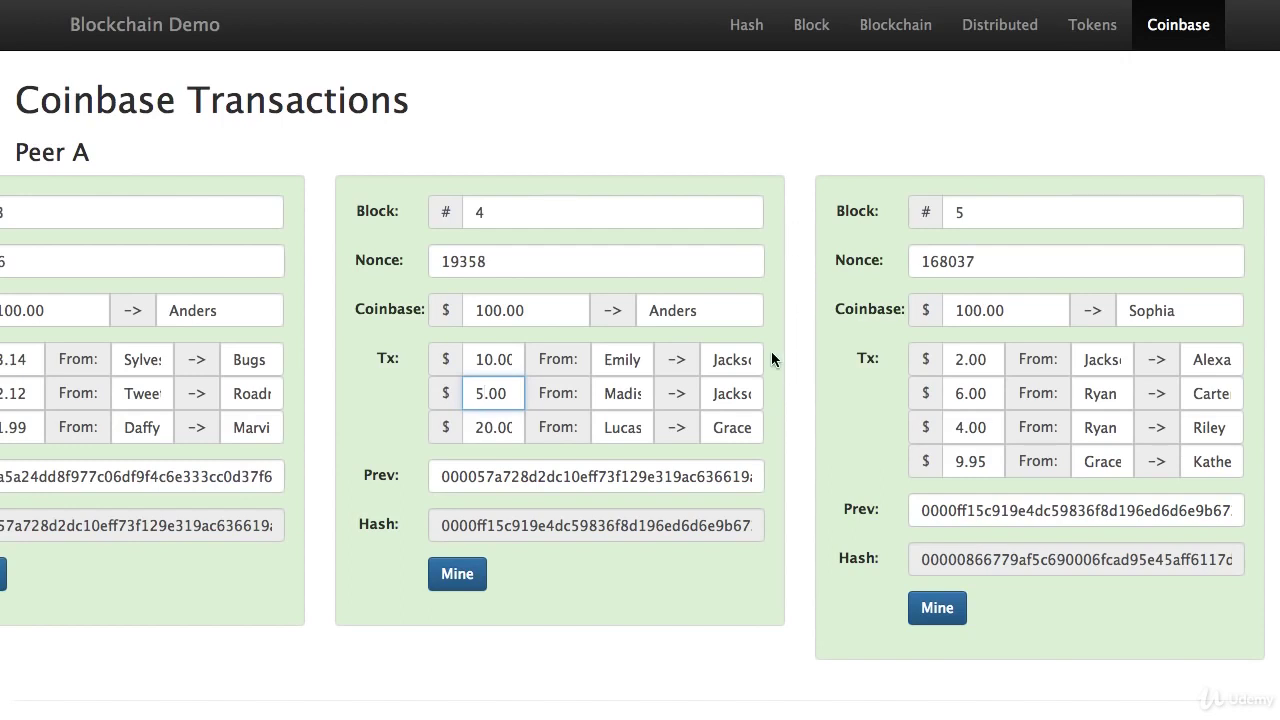
scroll(321, 341, "left", 7)
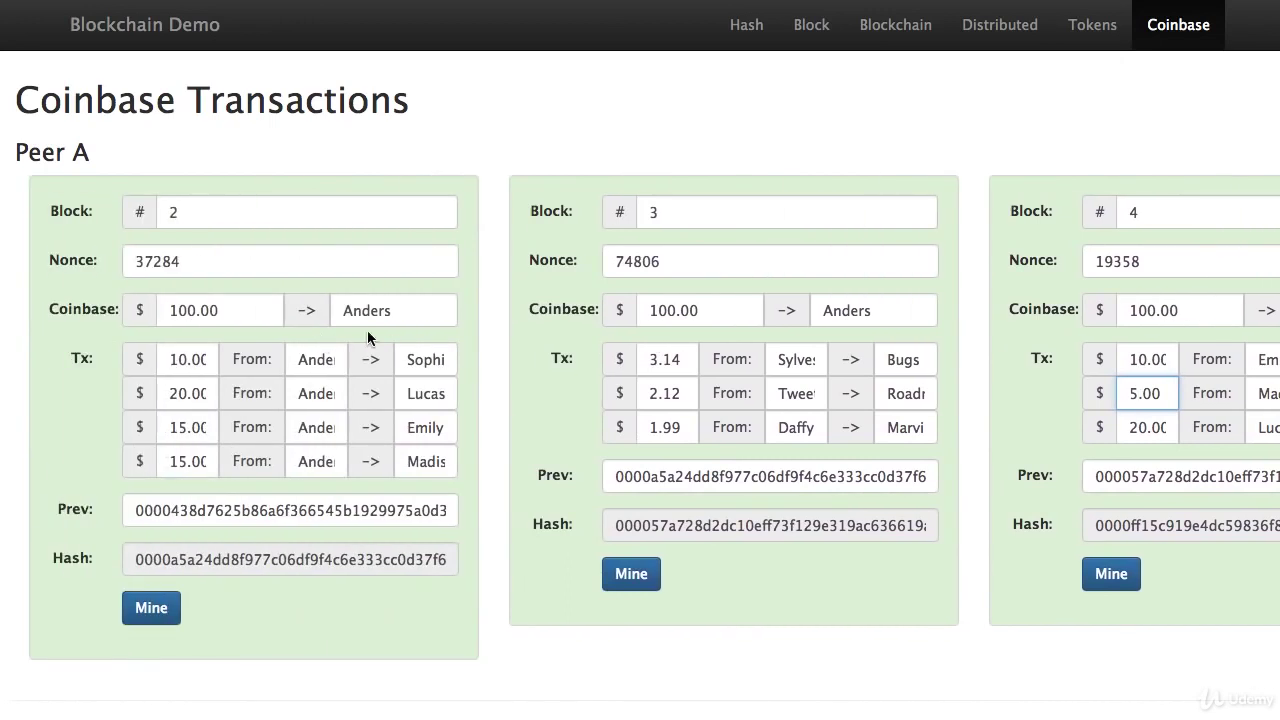
scroll(667, 343, "right", 7)
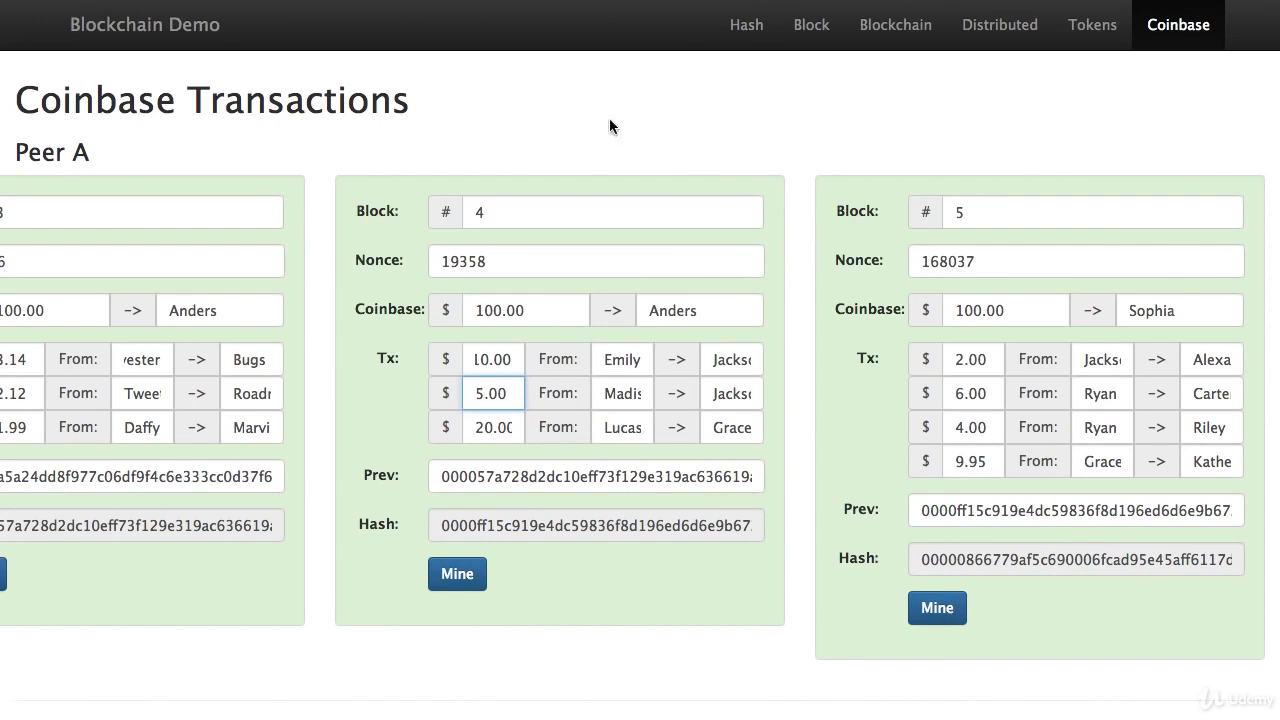
Open the Hash page and place the cursor in the empty data field
left_click(752, 36)
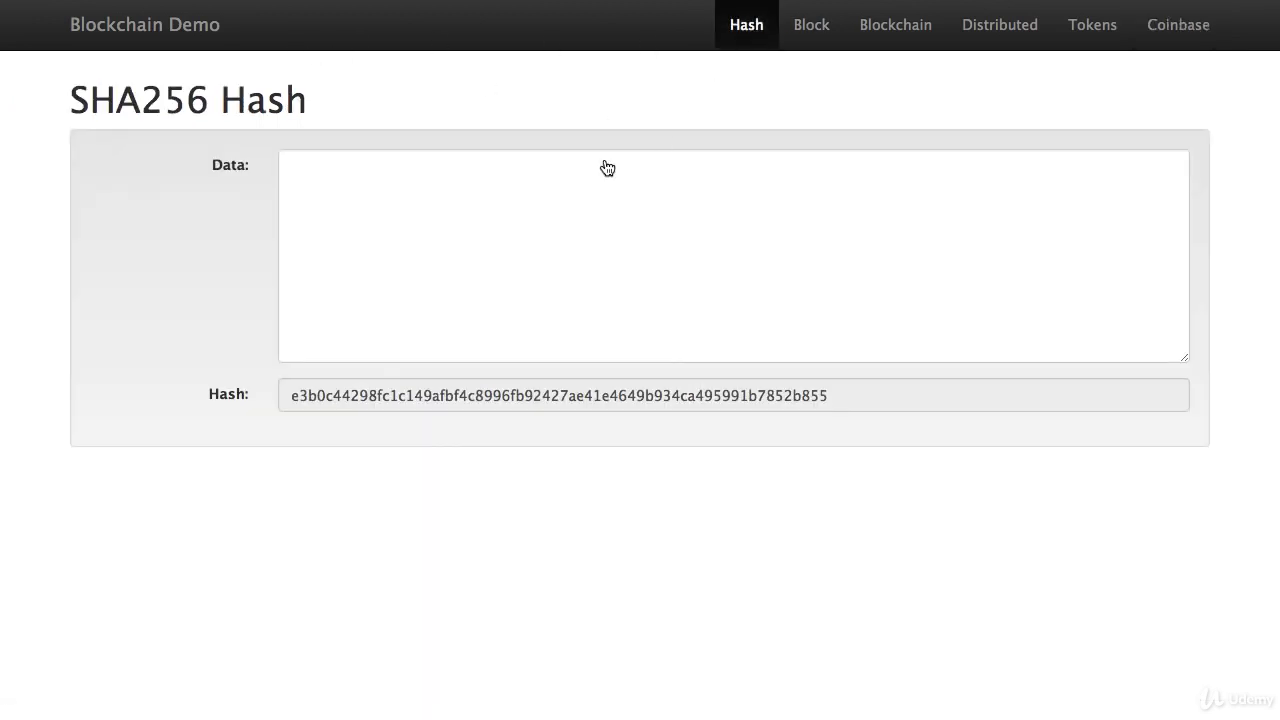
left_click(579, 223)
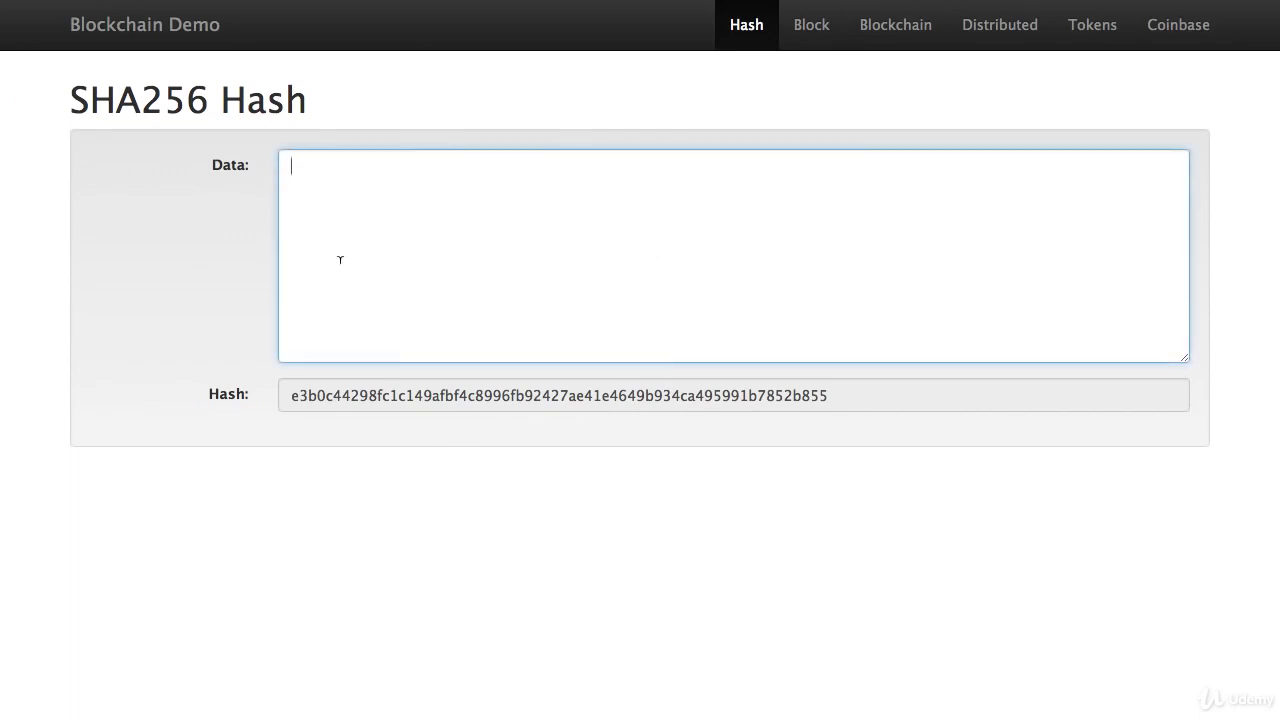